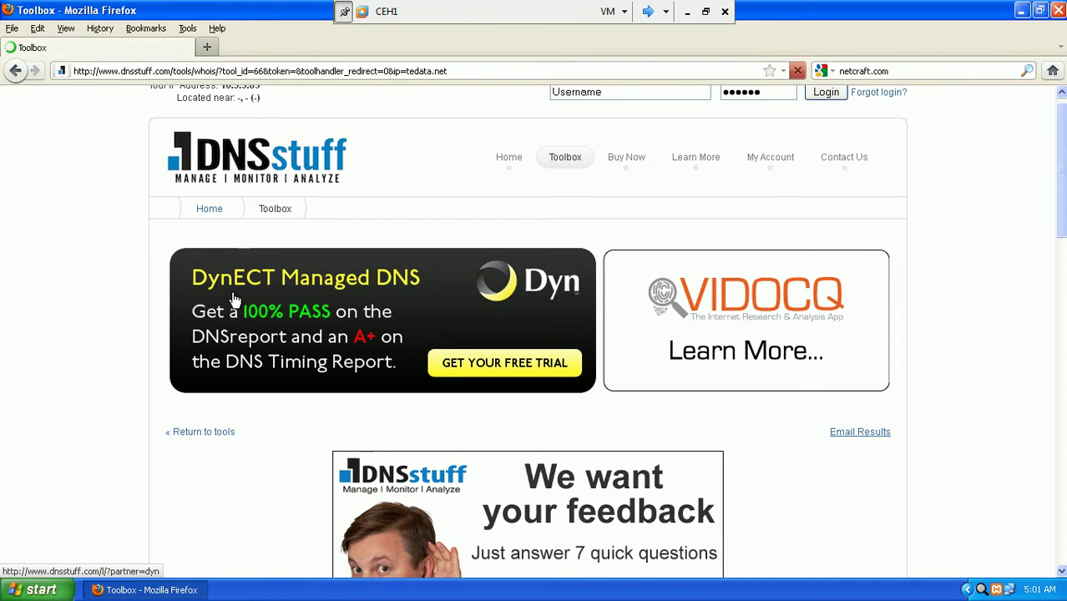
scroll(234, 301, "down", 2)
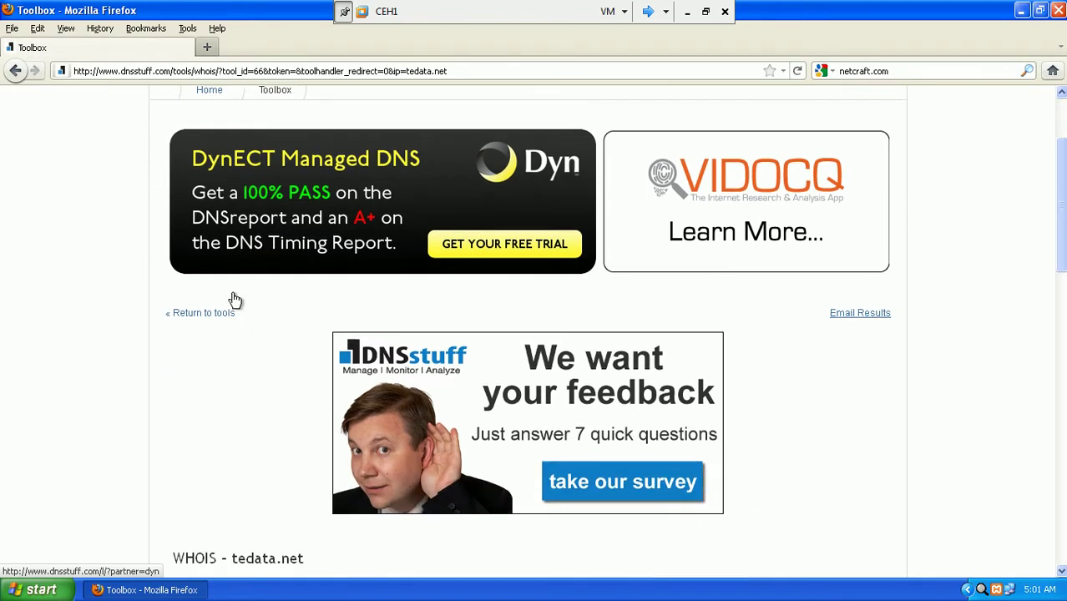
scroll(235, 300, "down", 10)
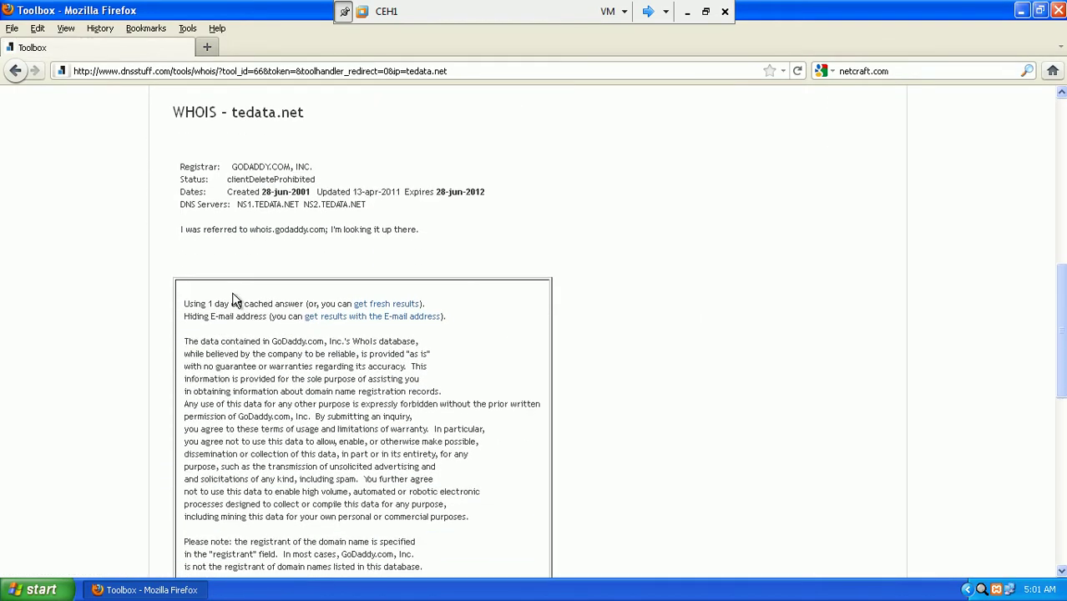
scroll(235, 301, "down", 2)
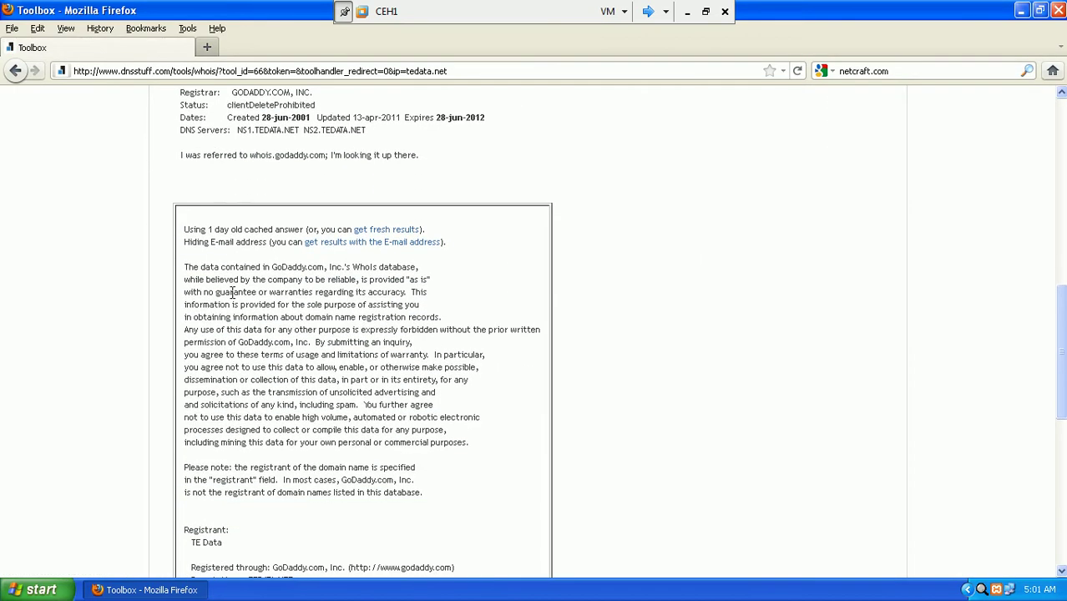
triple_click(248, 98)
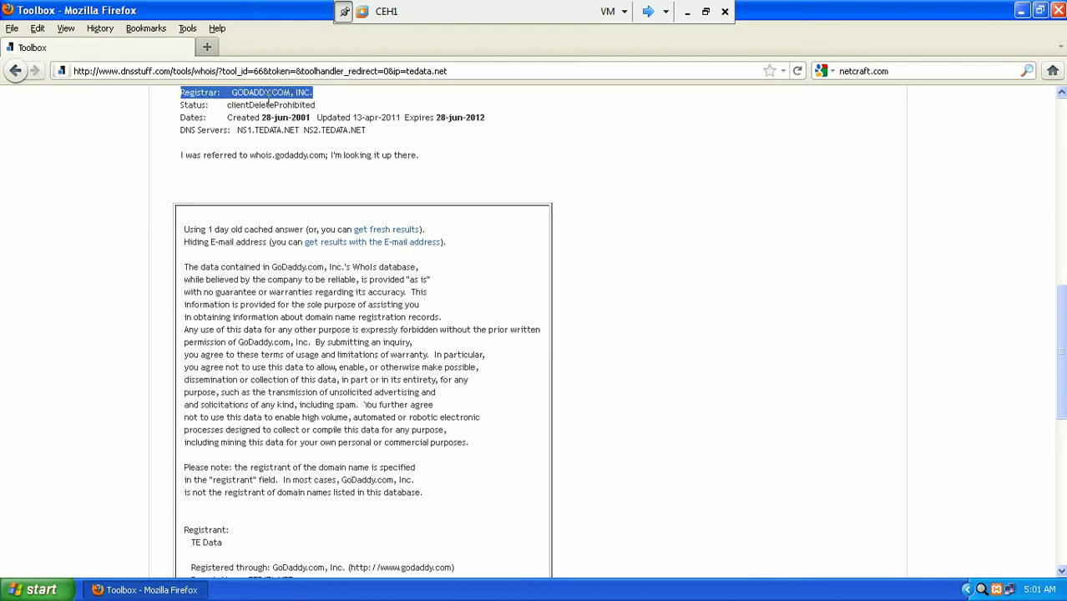
left_click(268, 101)
left_click_drag(261, 118, 271, 118)
double_click(300, 117)
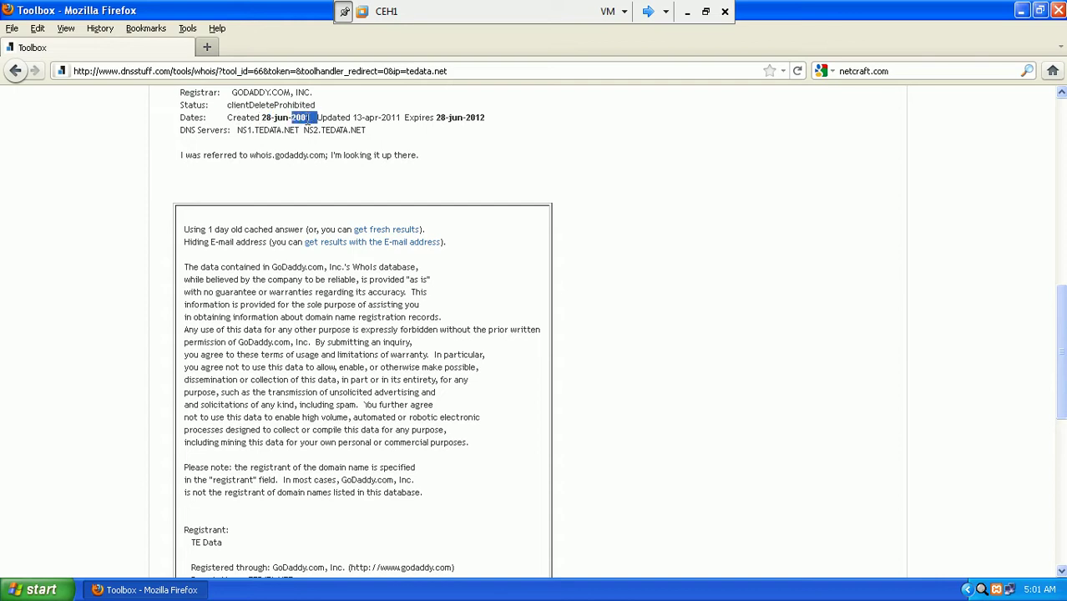
double_click(454, 118)
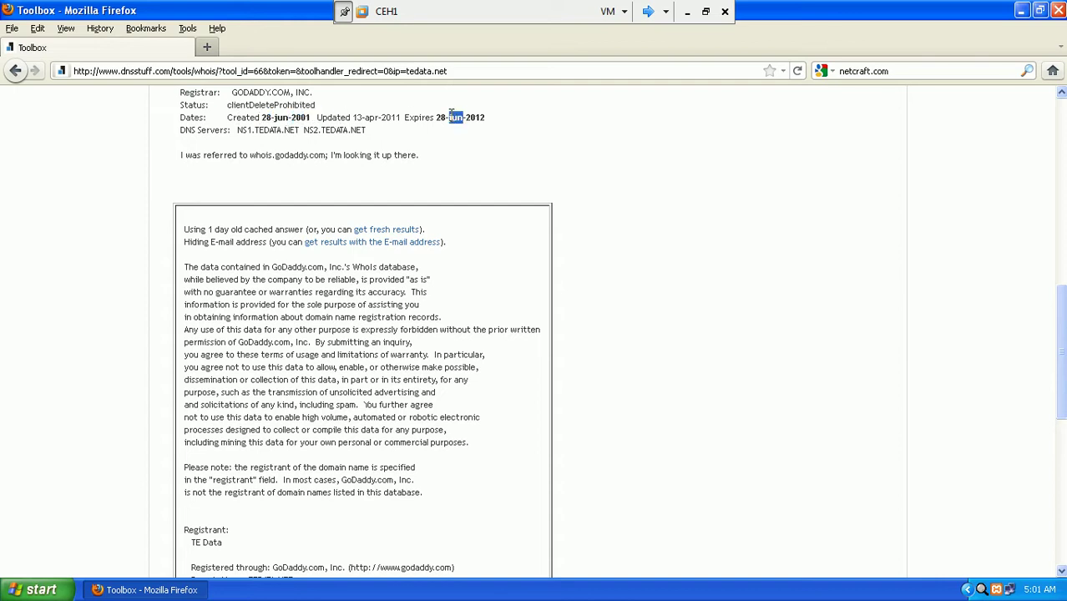
double_click(474, 118)
left_click(419, 140)
scroll(418, 140, "down", 1)
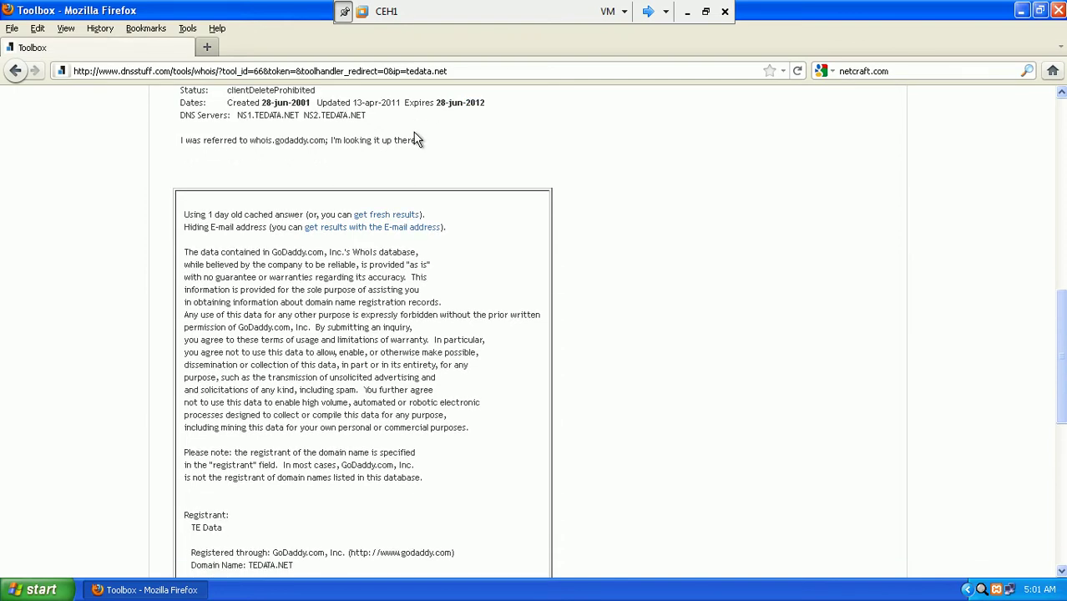
double_click(342, 116)
left_click(303, 116)
scroll(338, 134, "down", 2)
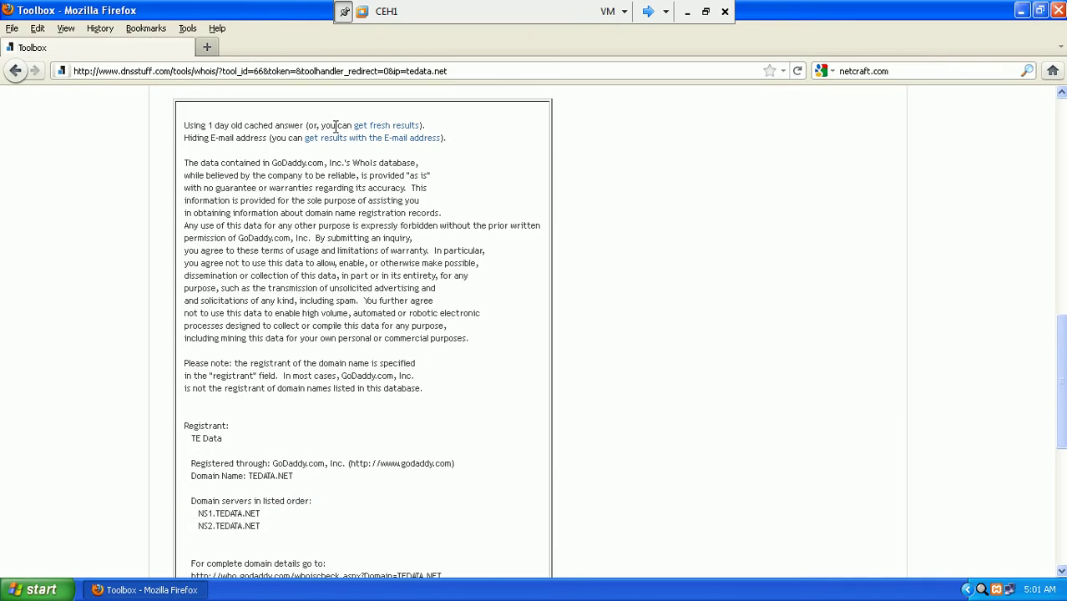
scroll(337, 125, "down", 1)
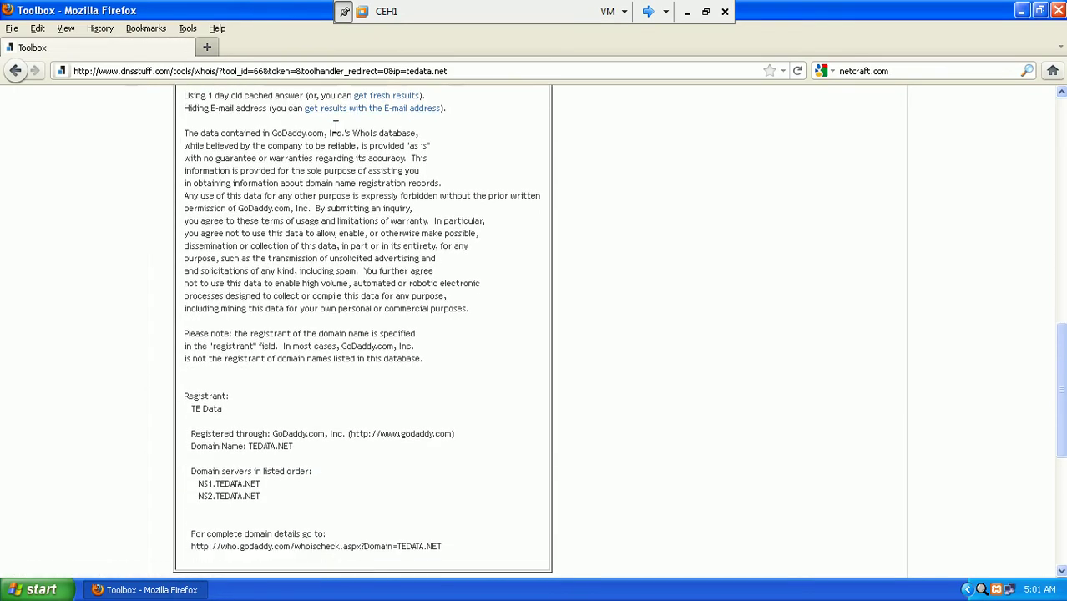
scroll(336, 126, "down", 3)
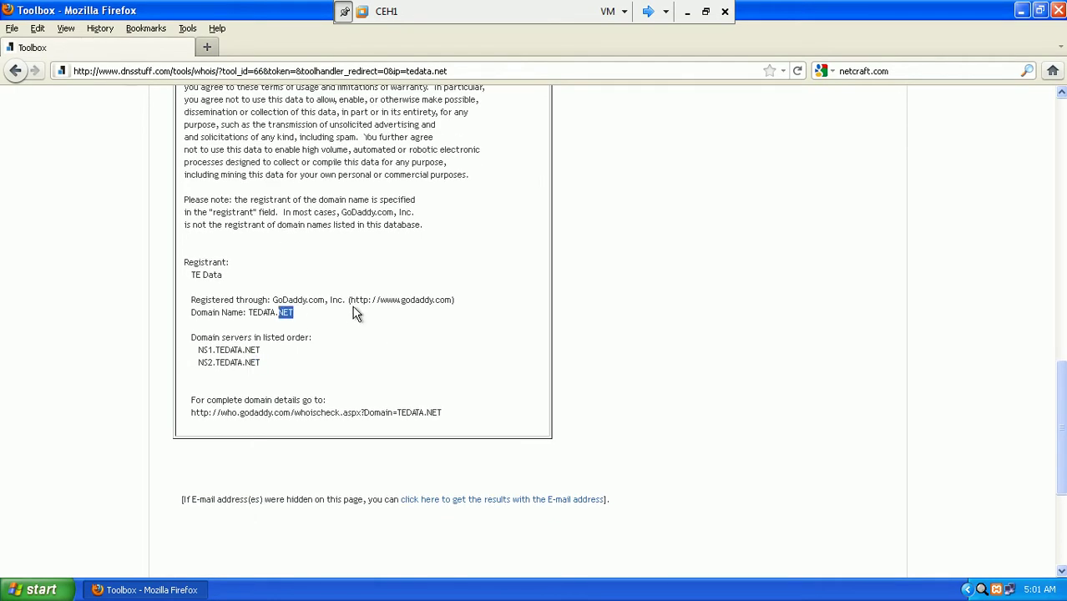
double_click(414, 300)
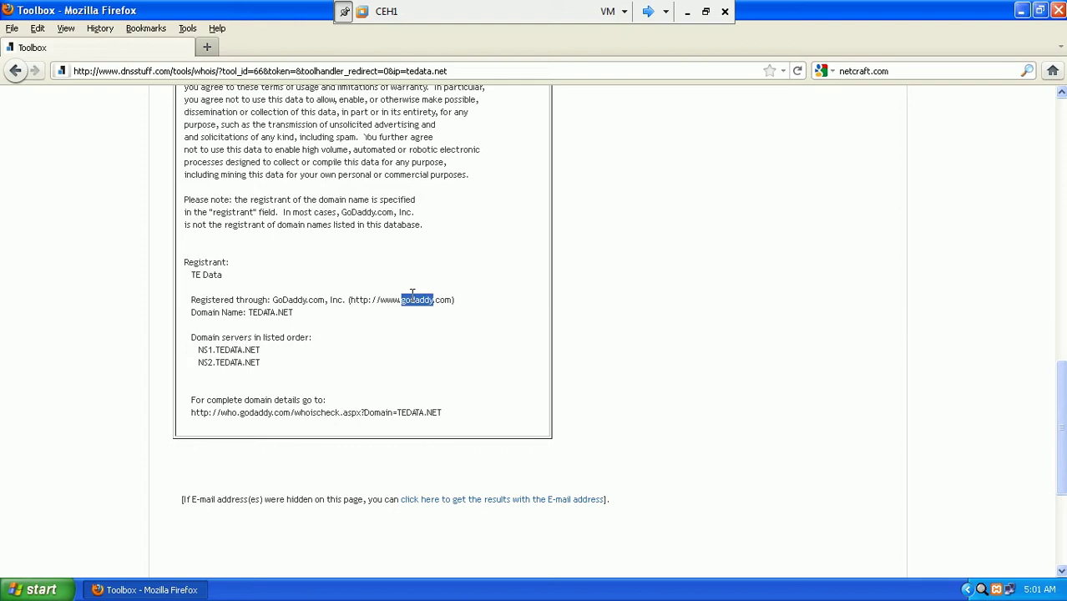
left_click(315, 432)
scroll(315, 432, "up", 14)
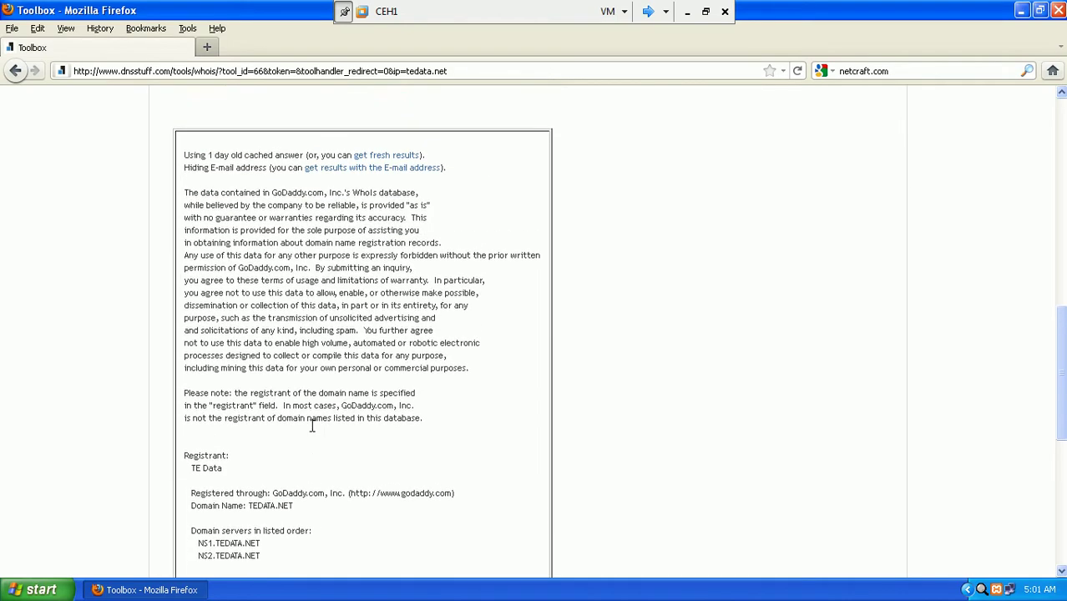
scroll(313, 430, "up", 5)
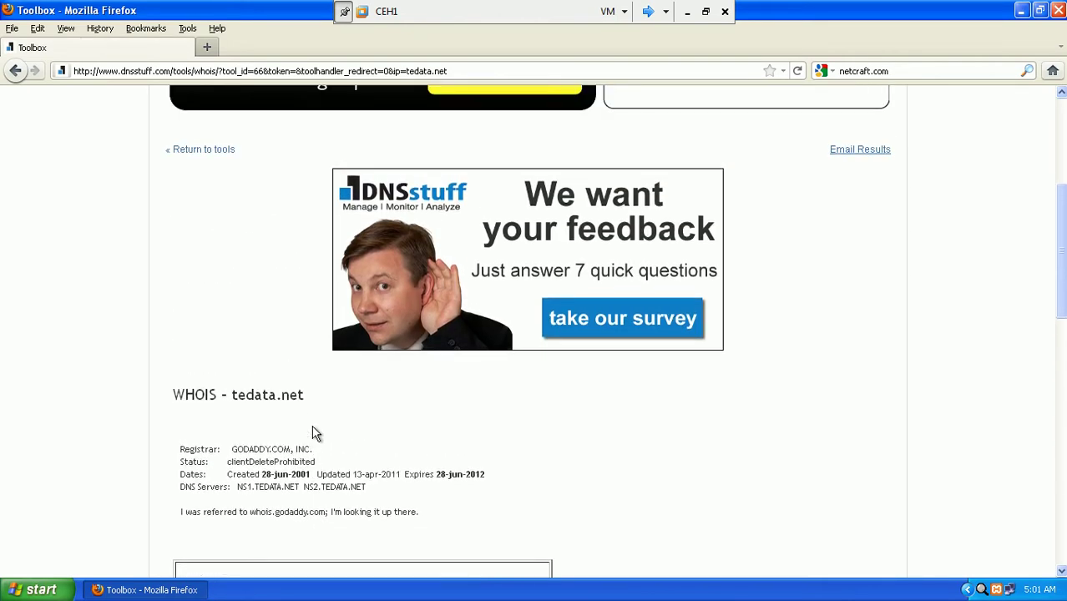
scroll(314, 433, "up", 1)
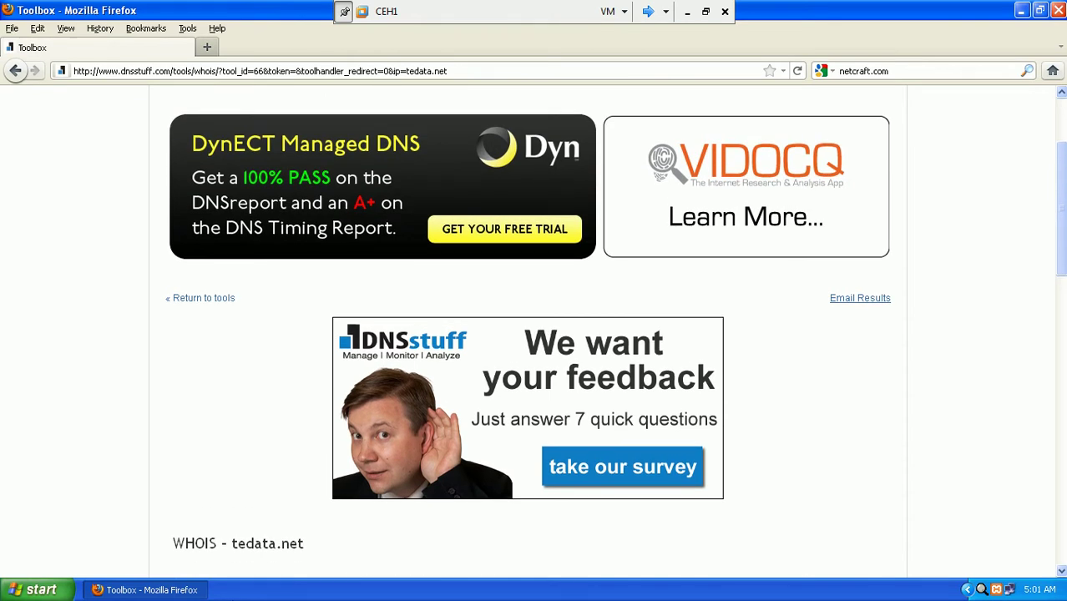
left_click(198, 590)
Open the CEH Tools Vol 1 (D:) drive from My Computer.
left_click(37, 590)
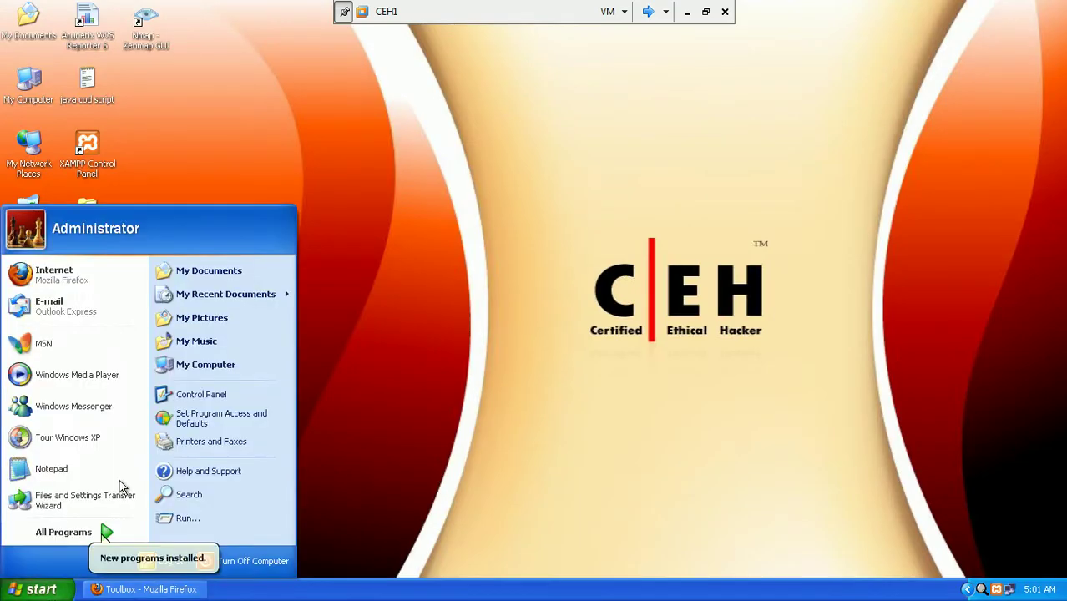
left_click(255, 342)
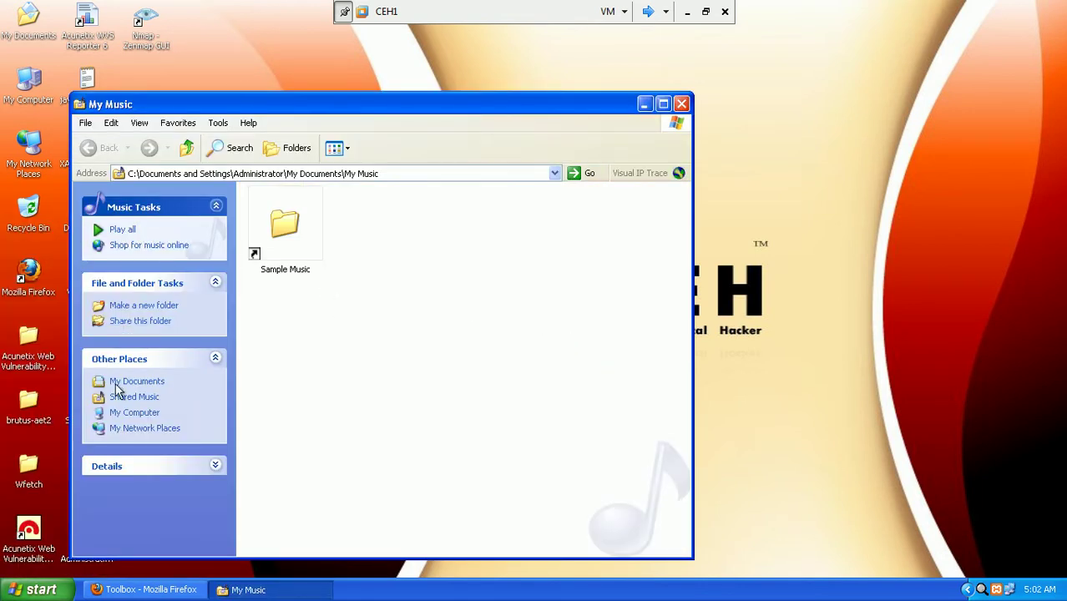
left_click(120, 416)
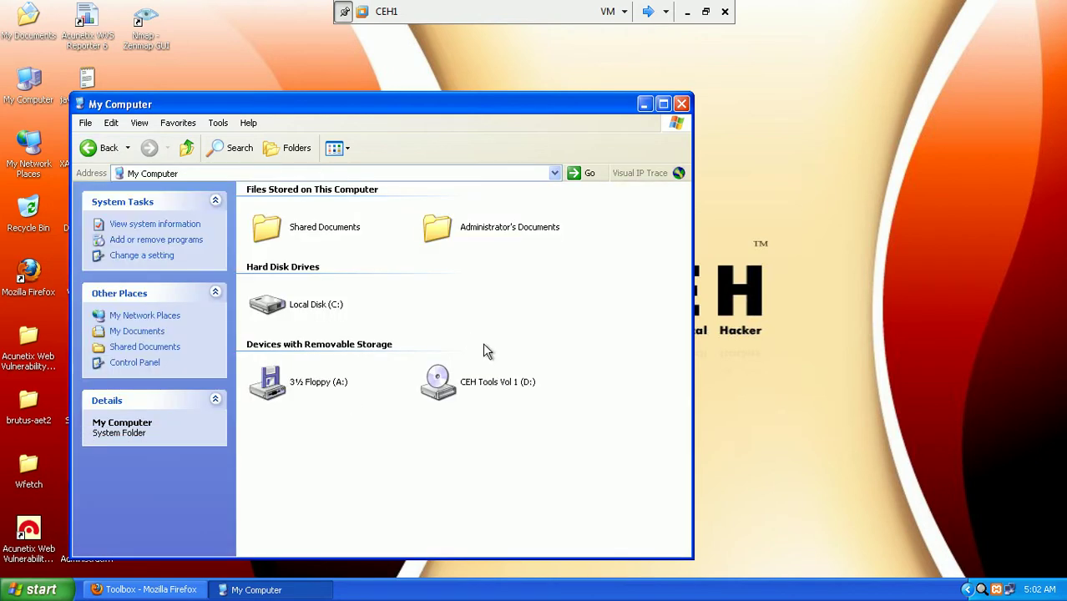
left_click(465, 389)
right_click(467, 388)
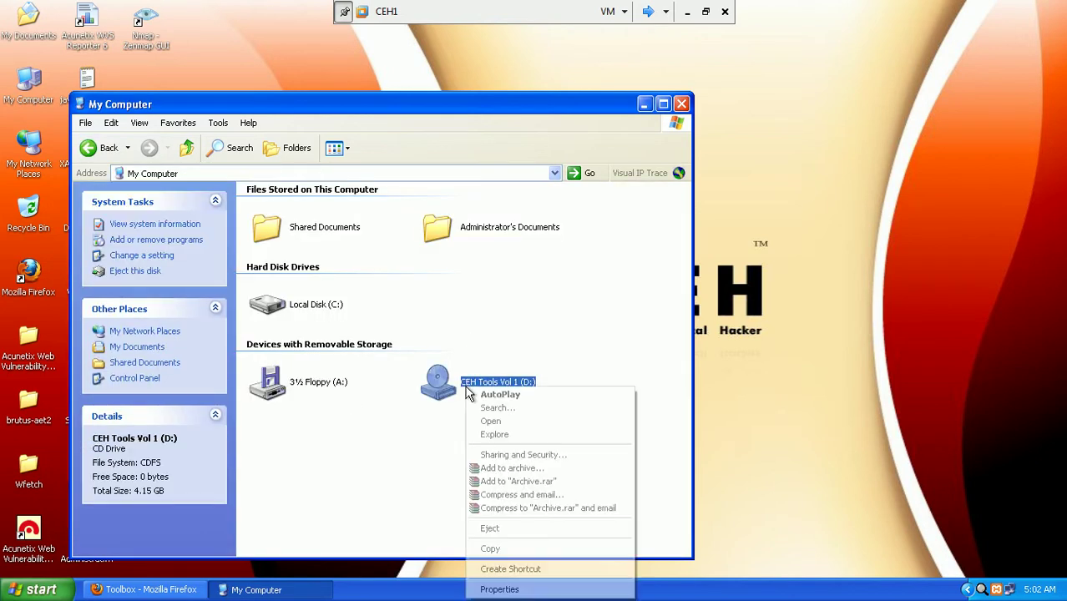
left_click(491, 421)
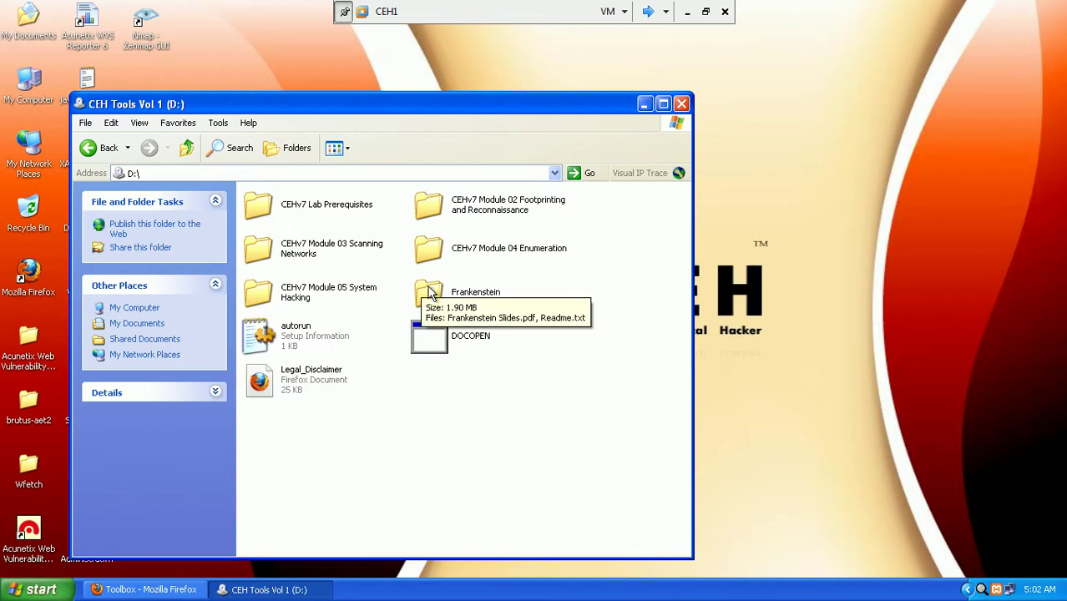
Browse to Module 02 > Website Mirroring Tools > WebRipper and run the WebRipper 1.33 setup.
left_click(429, 292)
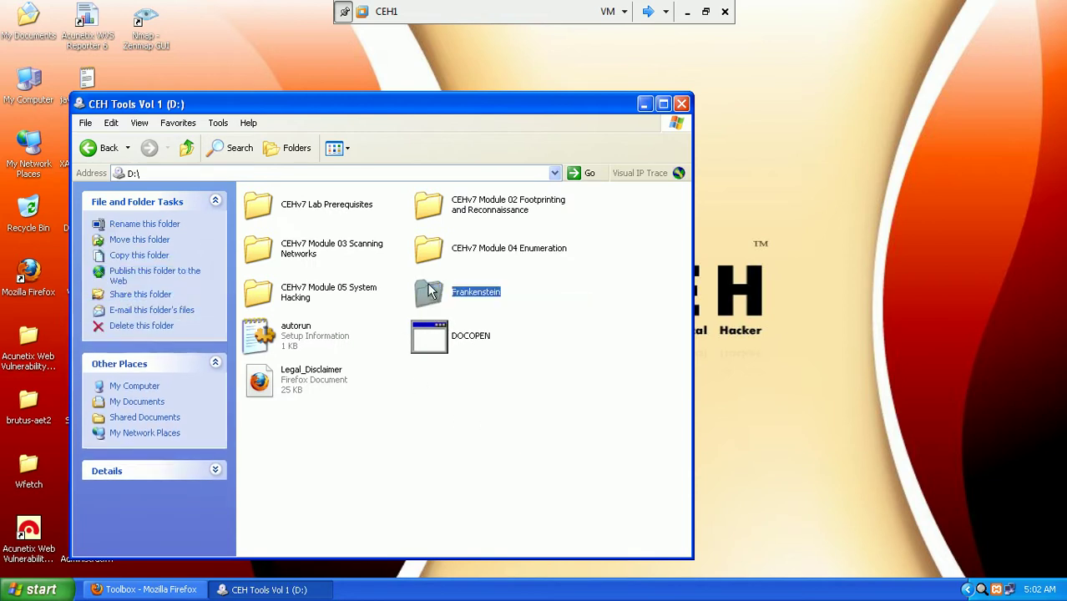
left_click(482, 208)
double_click(504, 219)
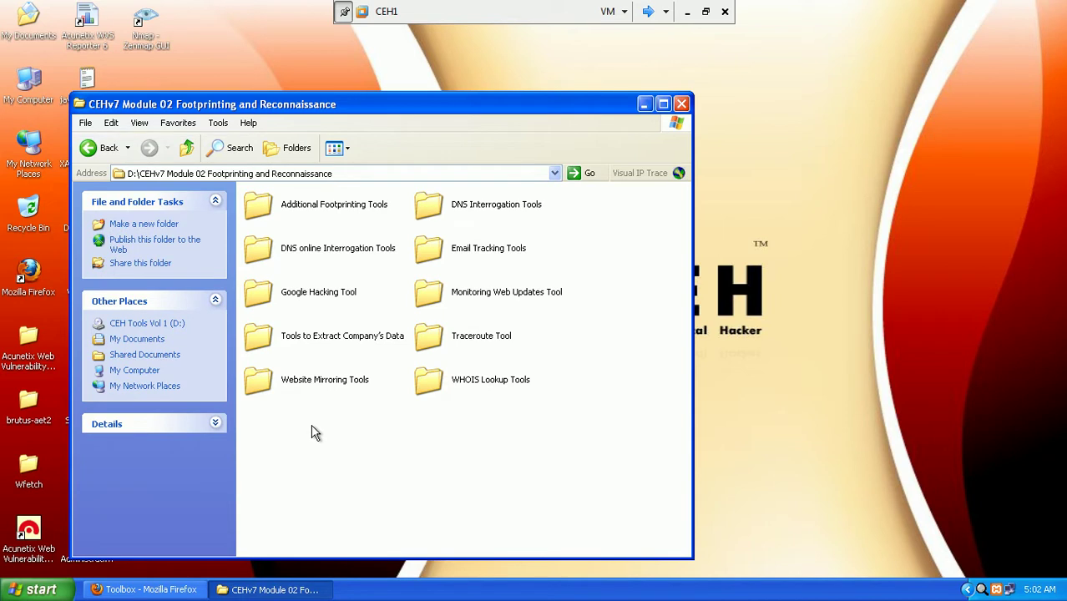
key("Down")
key("Down")
key("Down")
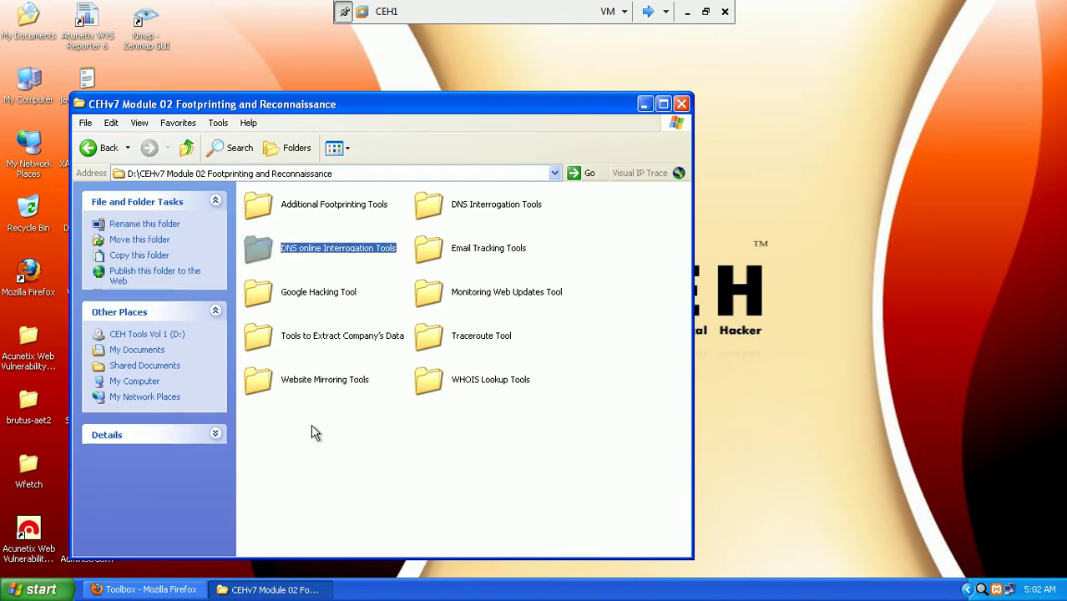
key("Down")
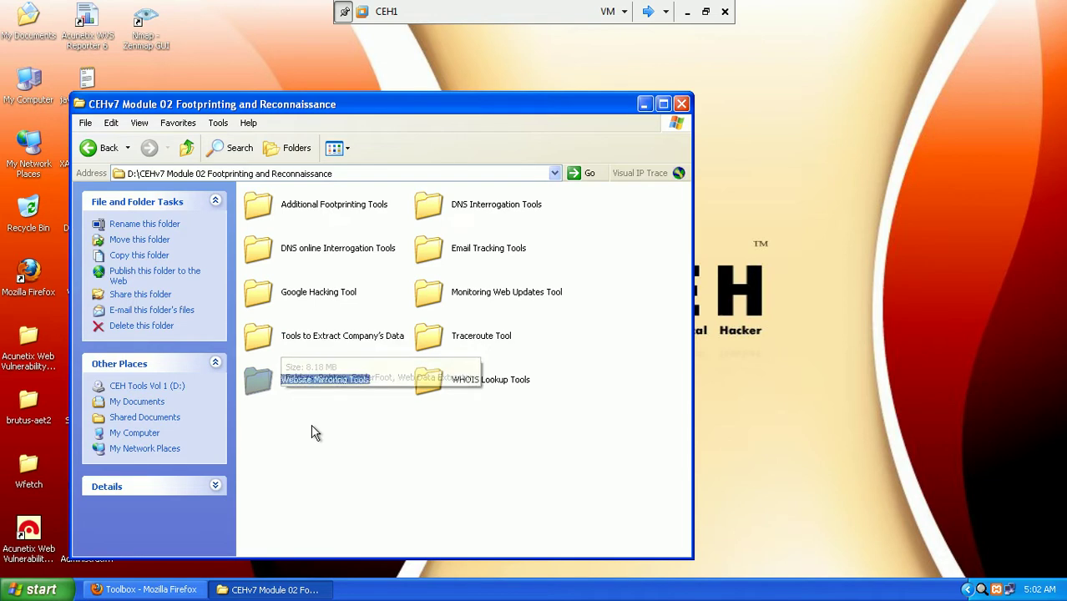
key("Return")
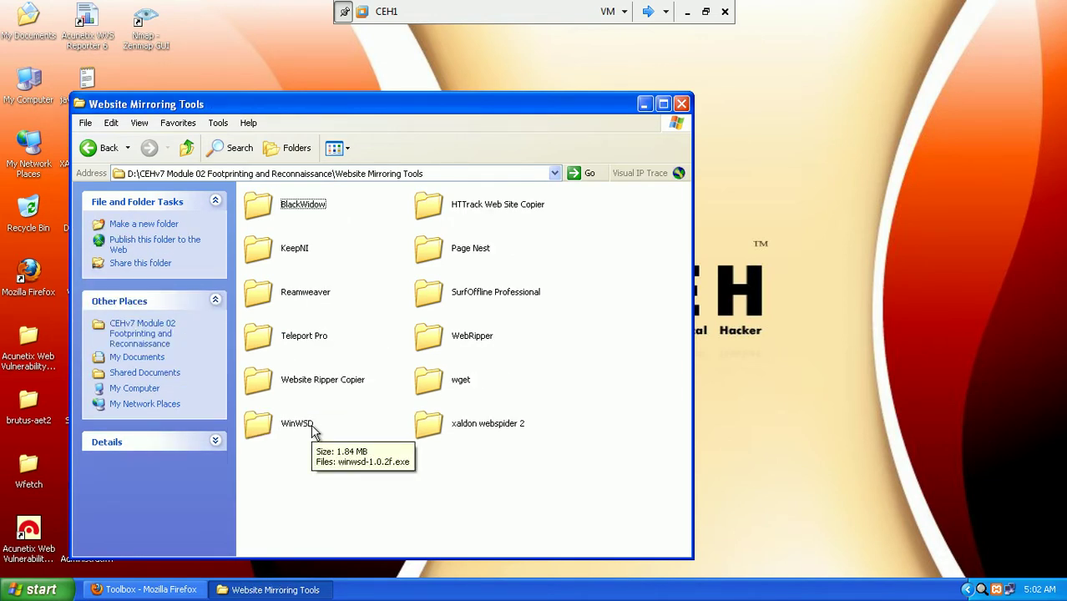
key("Down")
key("Down")
key("Right")
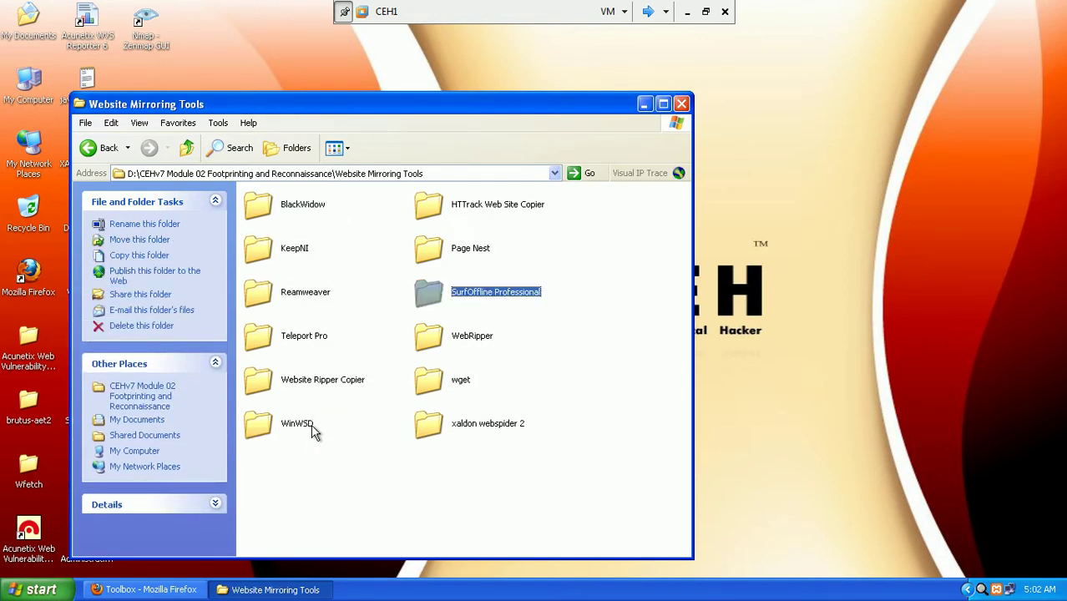
key("Down")
key("Return")
key("Return")
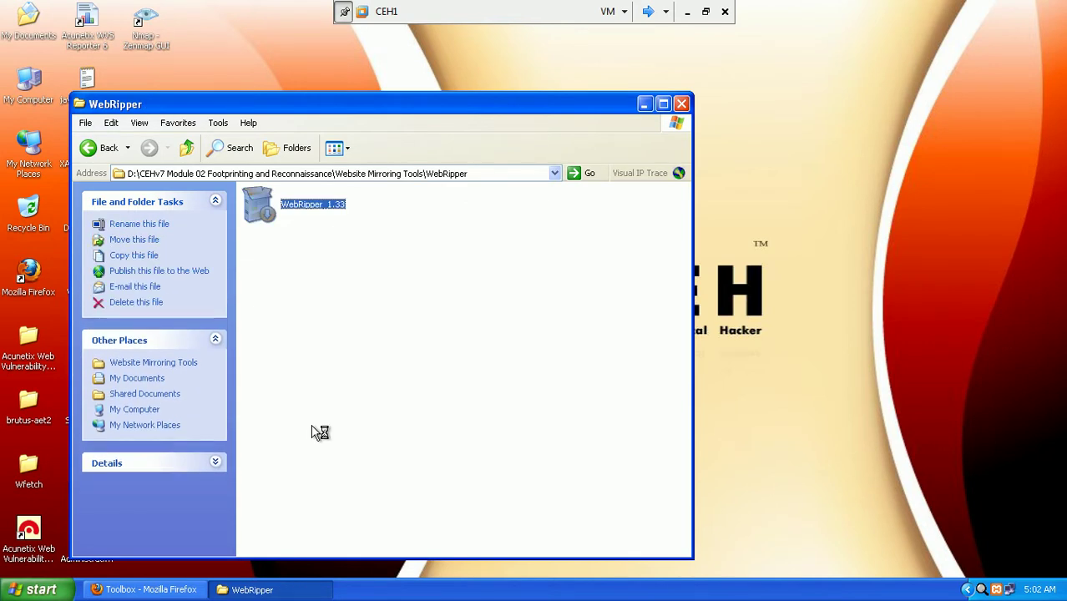
left_click(690, 423)
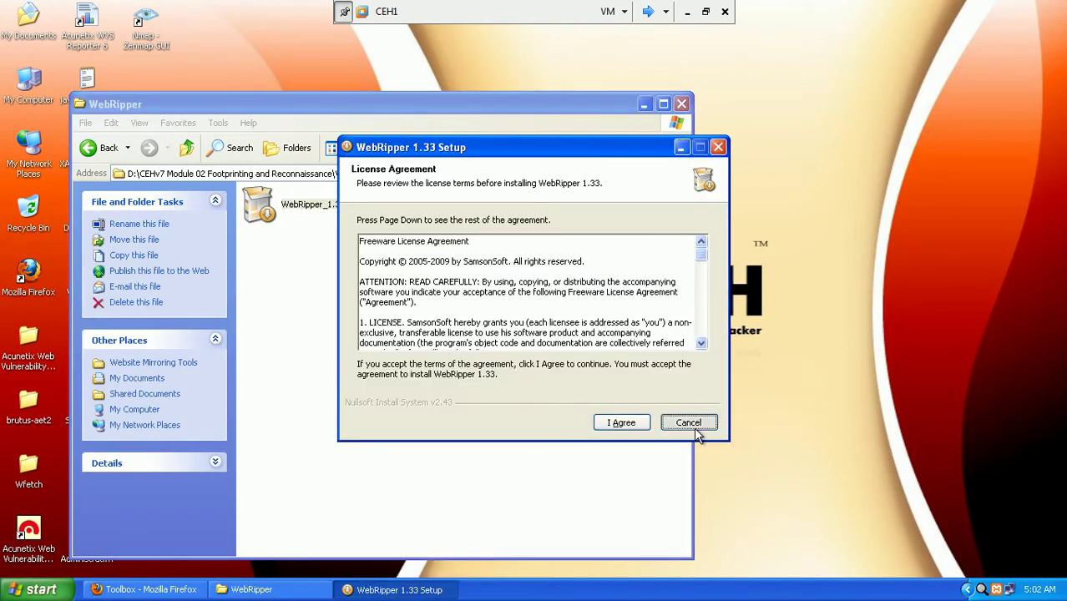
Quit the WebRipper setup and show WebRipper's new-job types: targeted rip or image search.
left_click(500, 340)
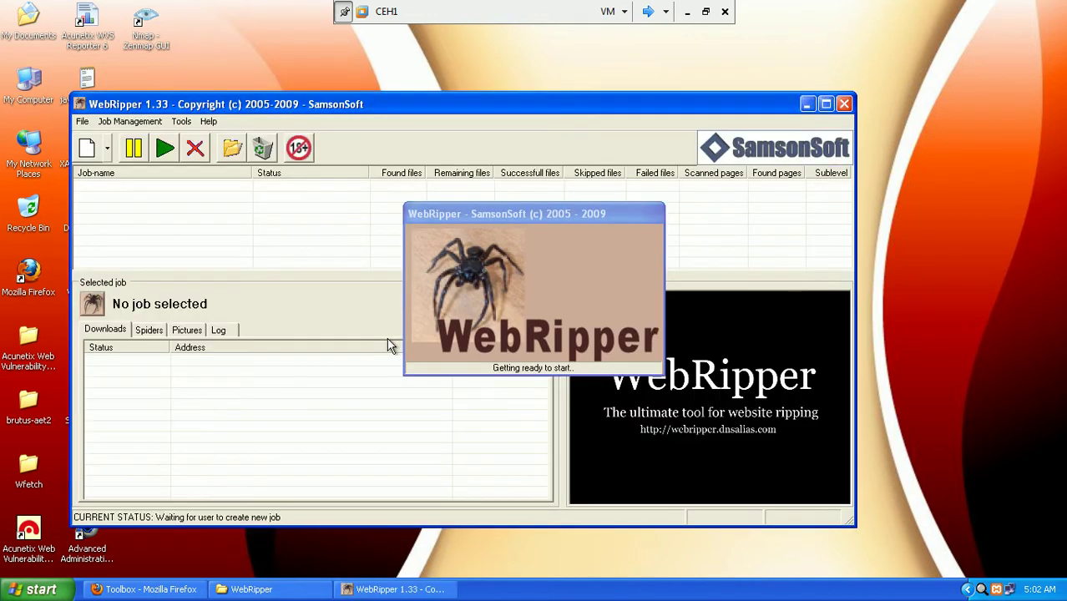
left_click(107, 150)
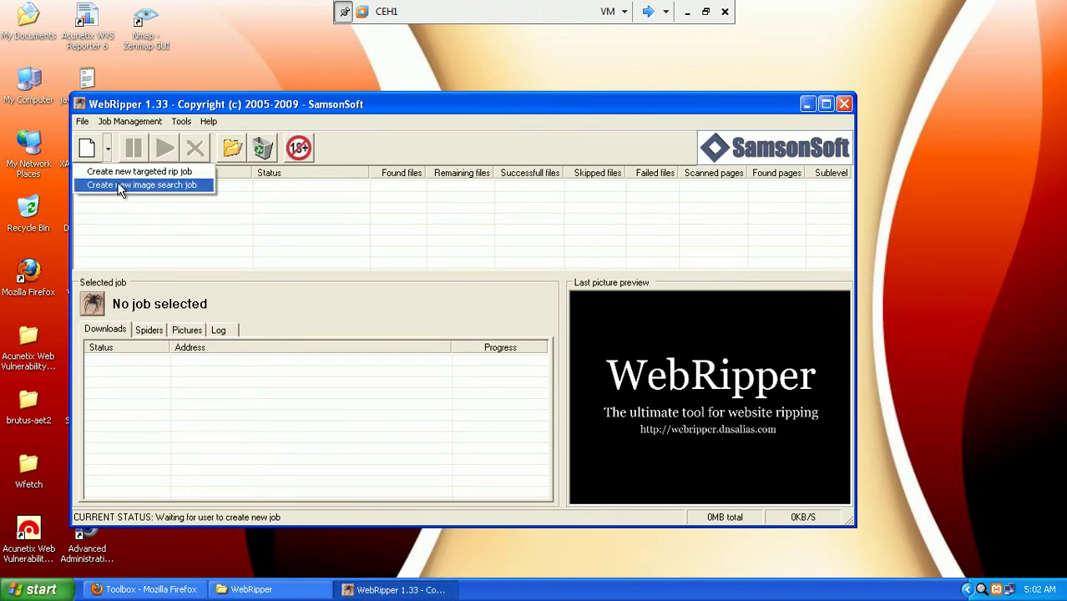
left_click(120, 176)
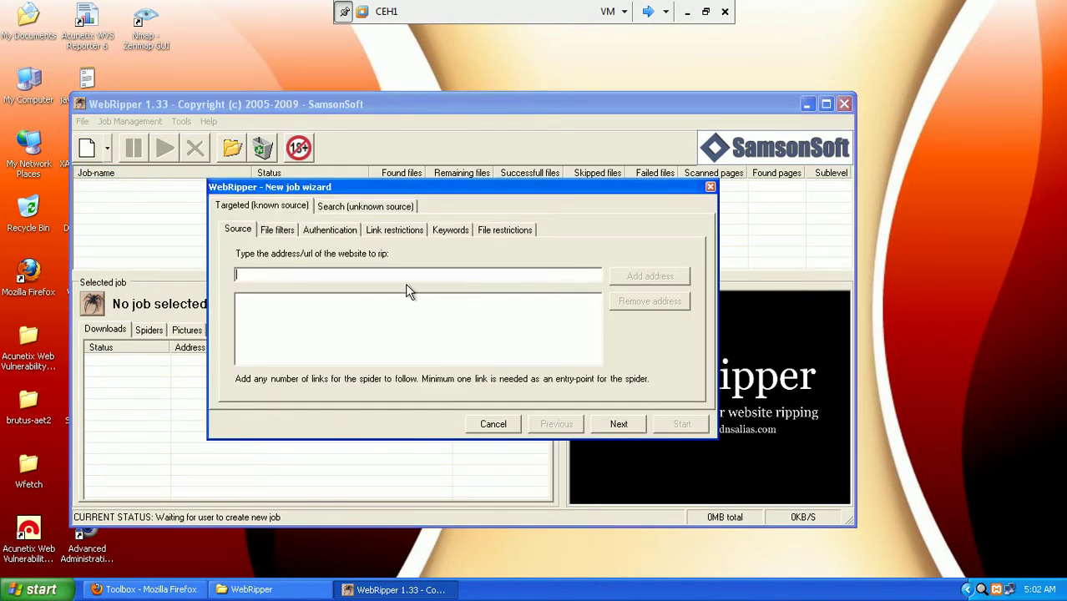
type("microsoft.com")
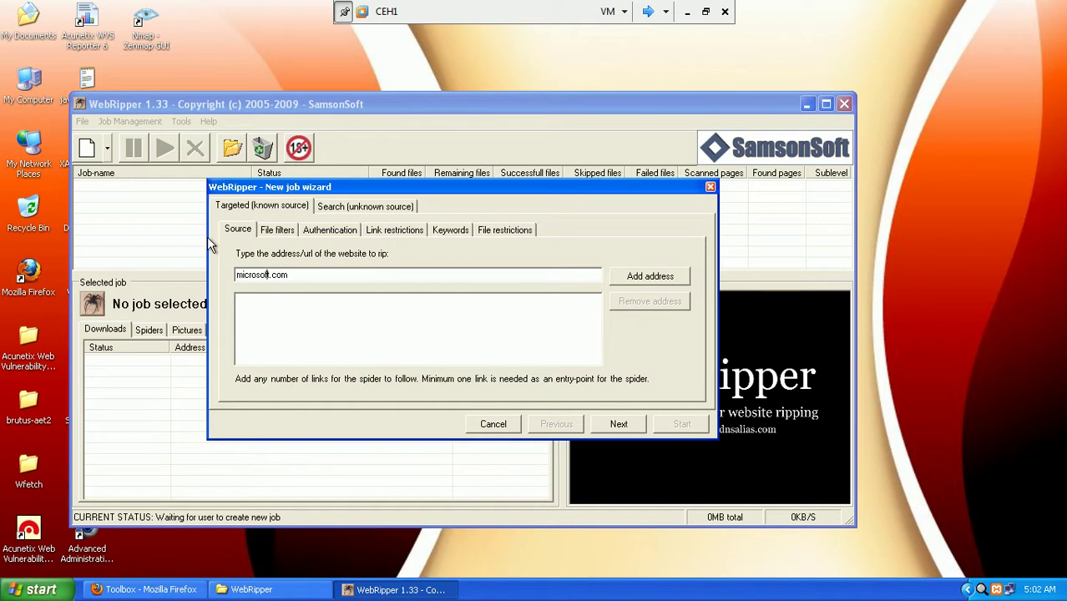
type("www.")
left_click(628, 276)
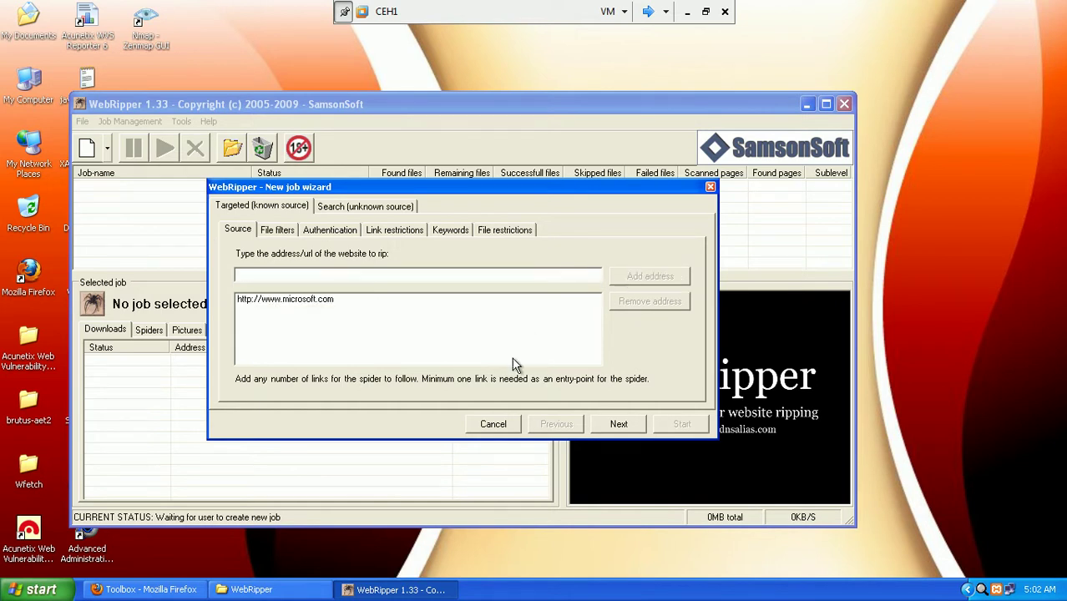
left_click(616, 424)
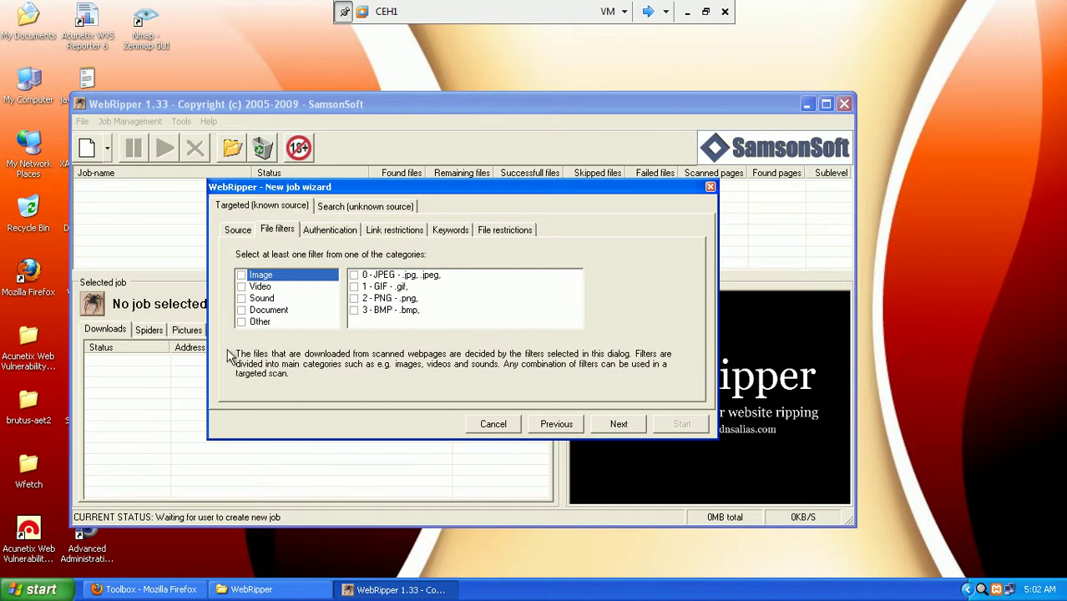
Add all Image, EXE and ZIP filters, accept the remaining wizard defaults, and start the rip.
left_click(241, 276)
left_click(245, 324)
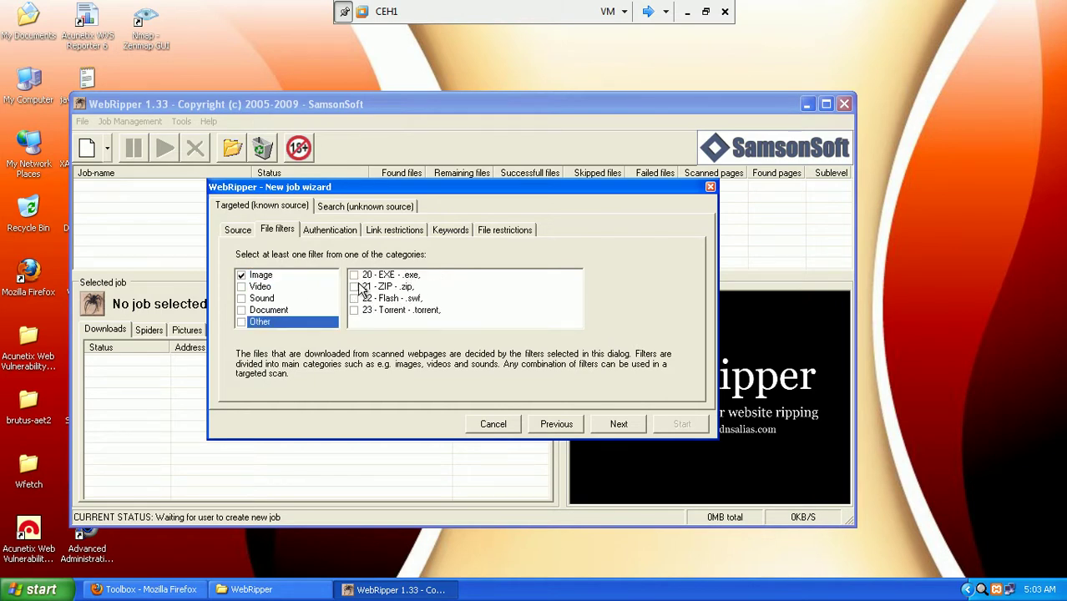
left_click(355, 286)
left_click(354, 276)
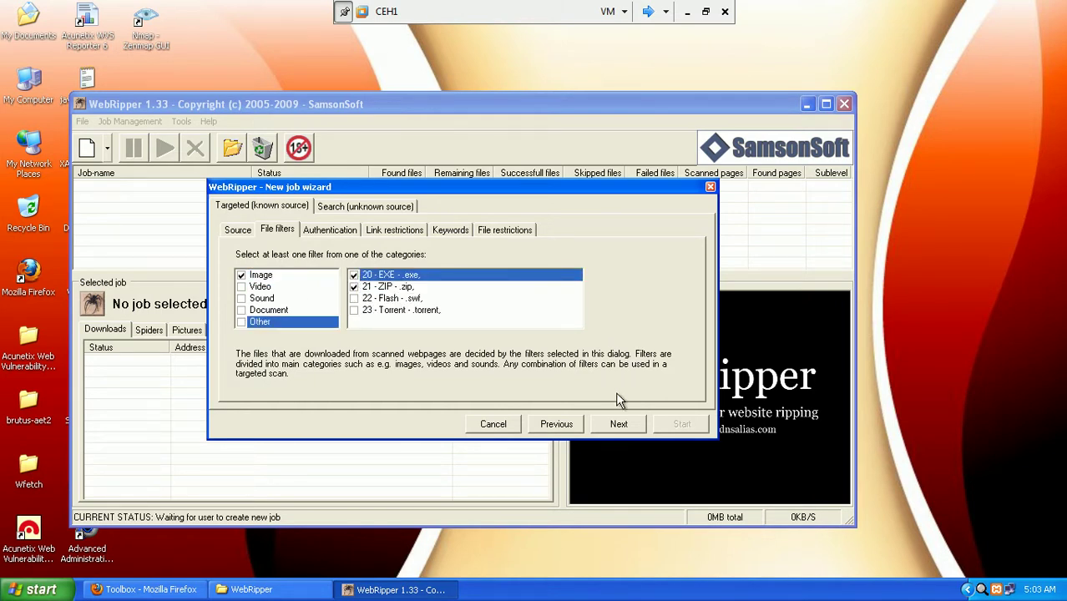
left_click(618, 424)
left_click(618, 424)
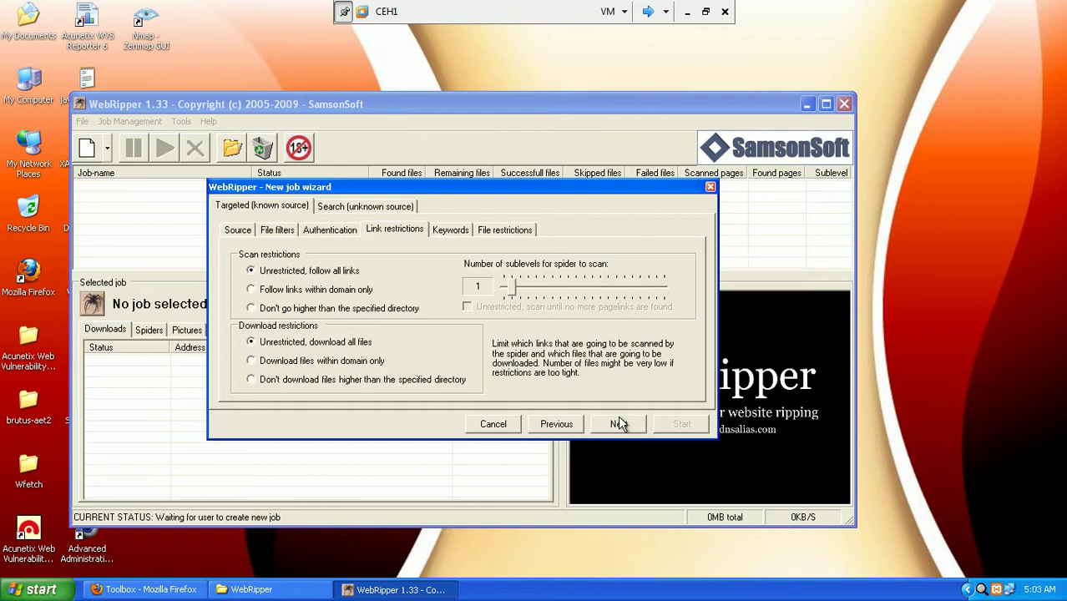
left_click(618, 424)
left_click(618, 425)
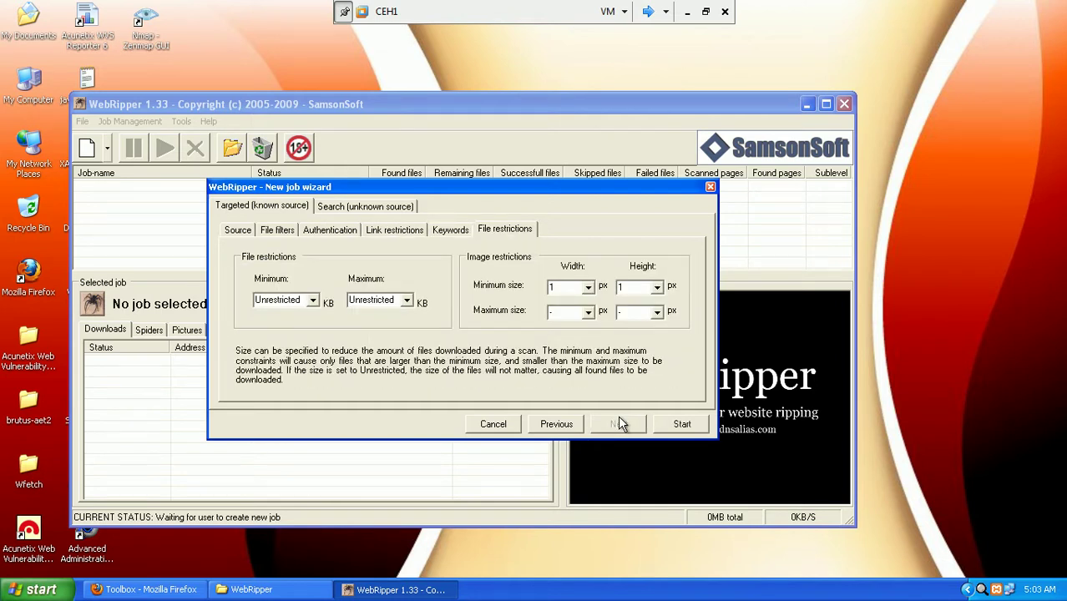
left_click(670, 416)
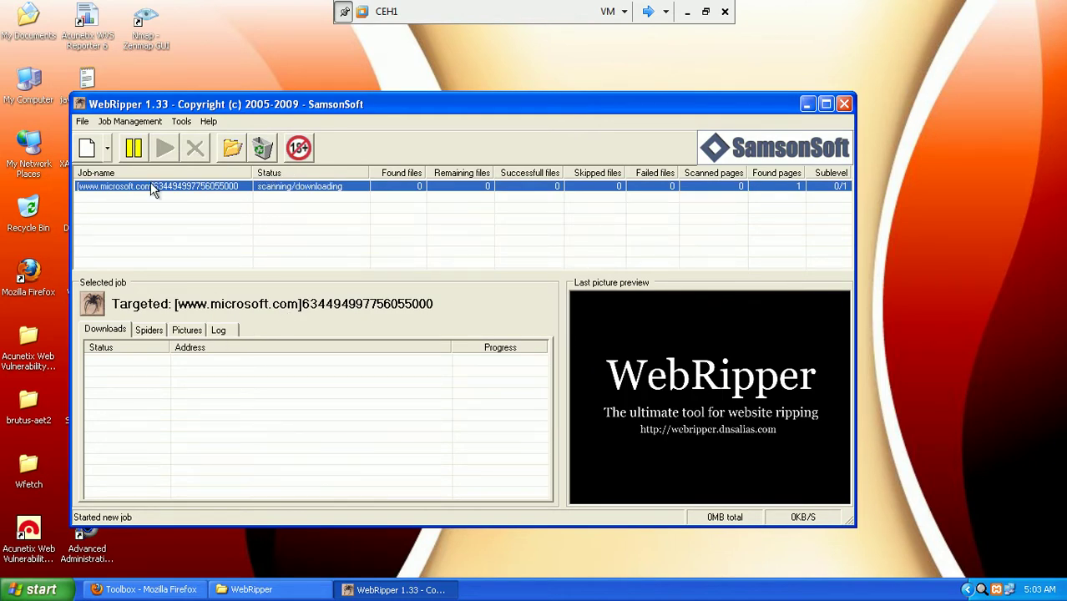
Close WebRipper and launch PageNest from the desktop.
left_click(80, 105)
left_click(103, 206)
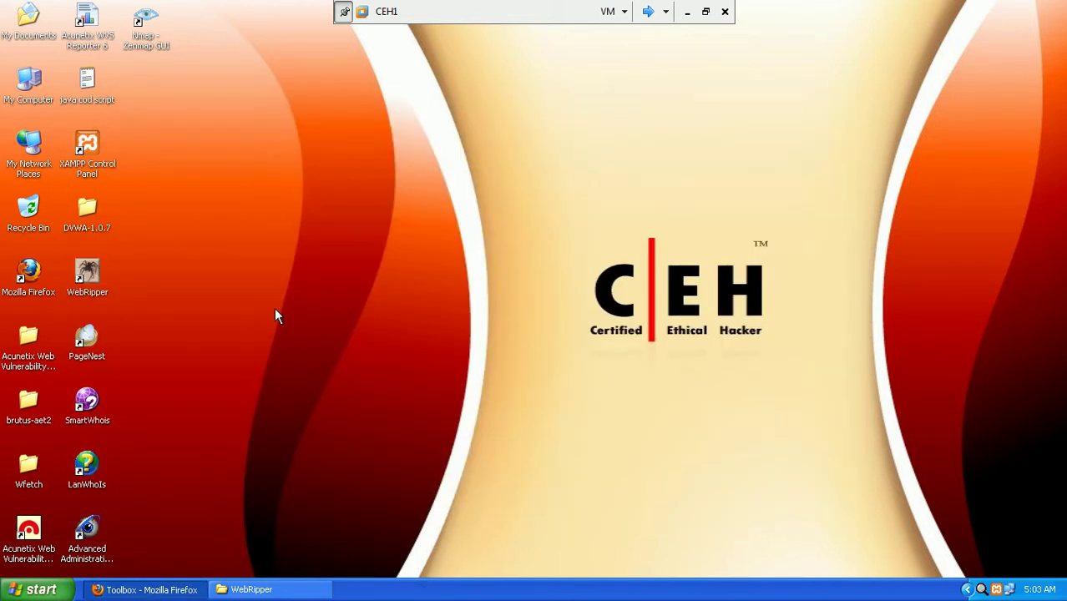
left_click(272, 589)
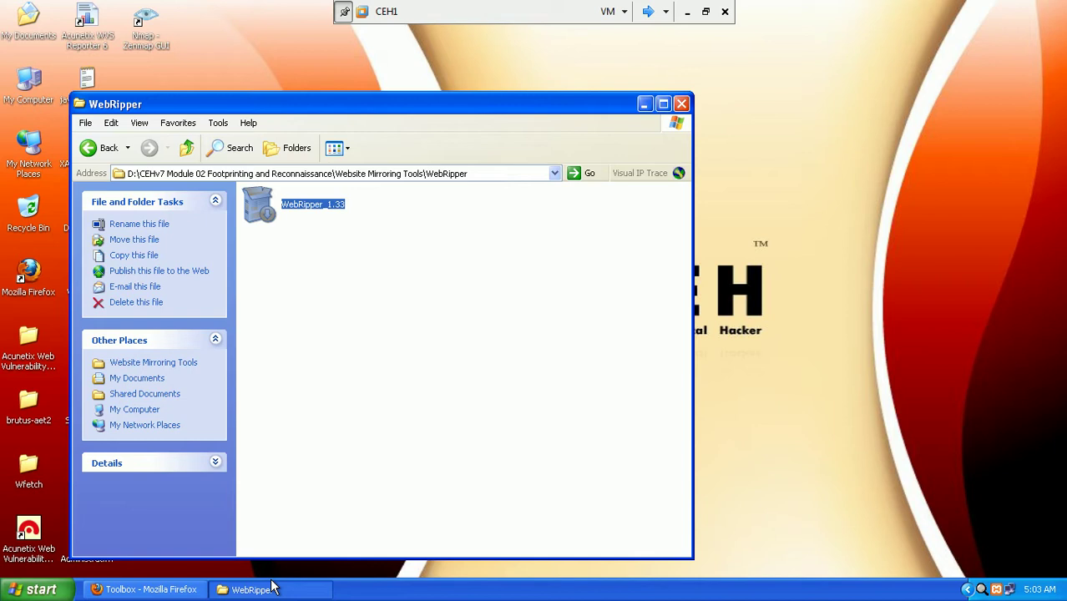
left_click(271, 589)
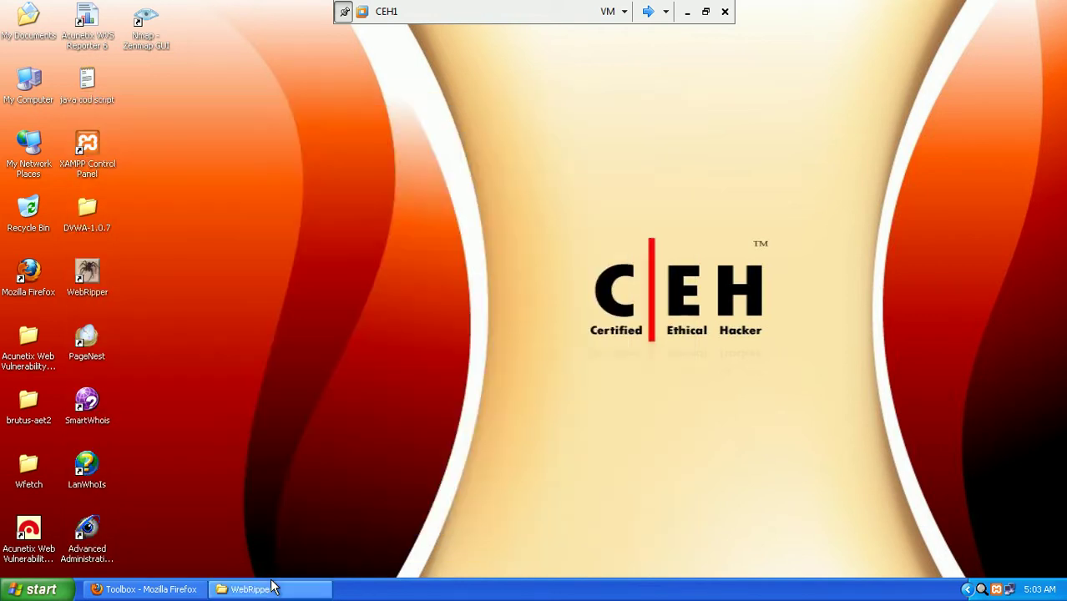
double_click(91, 356)
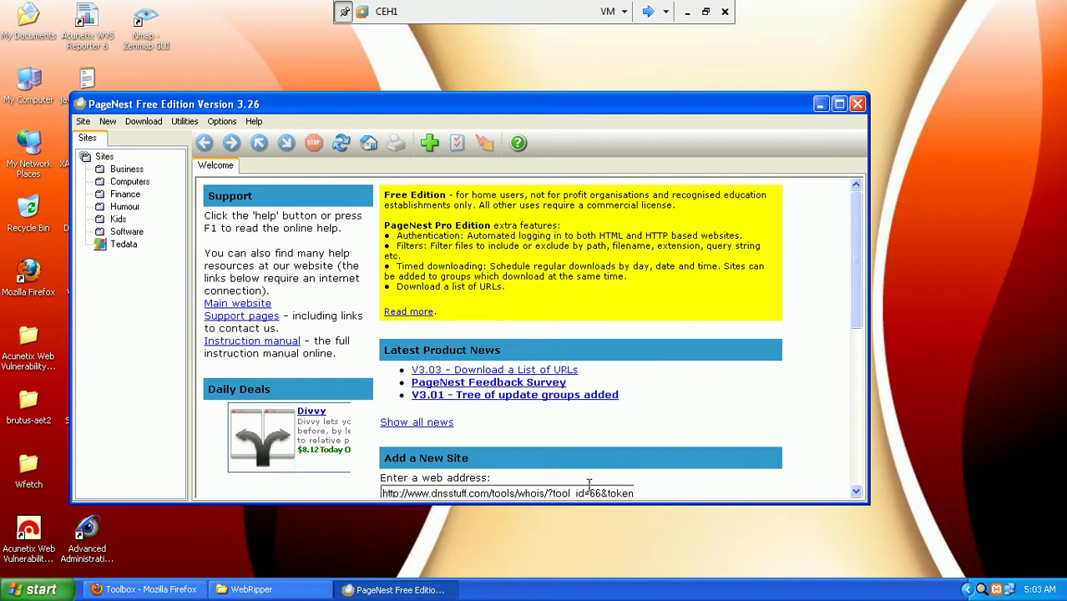
Start adding a new site in PageNest, discarding the prefilled dnsstuff entries.
left_click(430, 143)
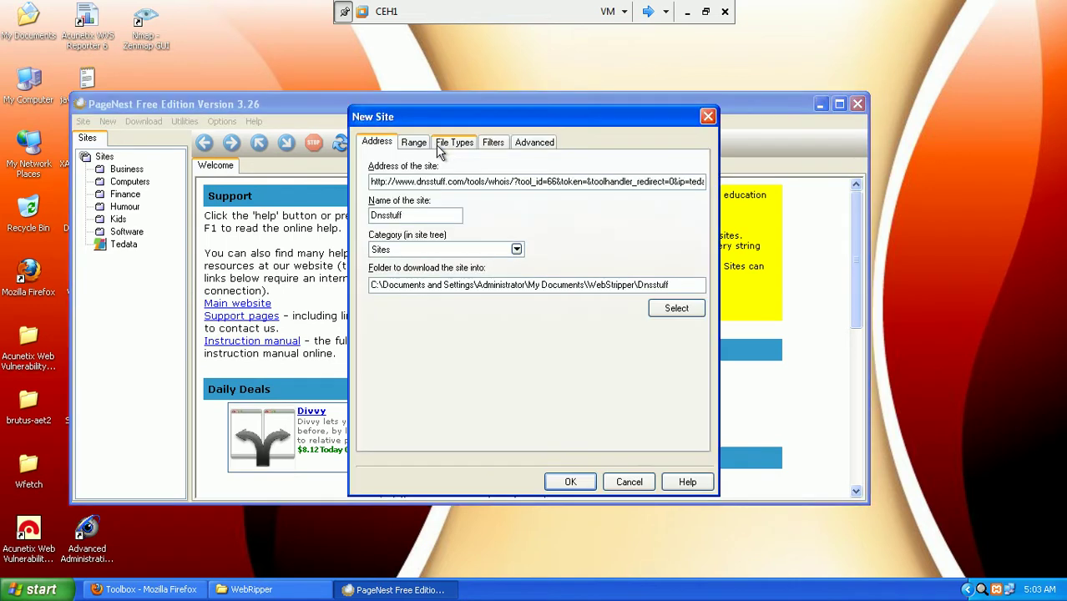
left_click(708, 116)
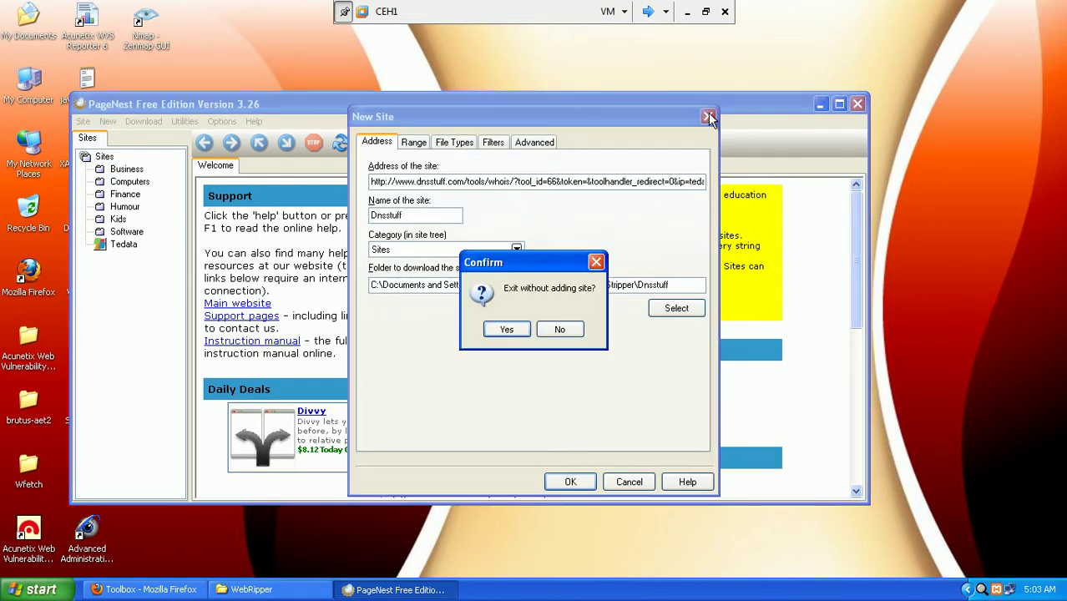
left_click(517, 332)
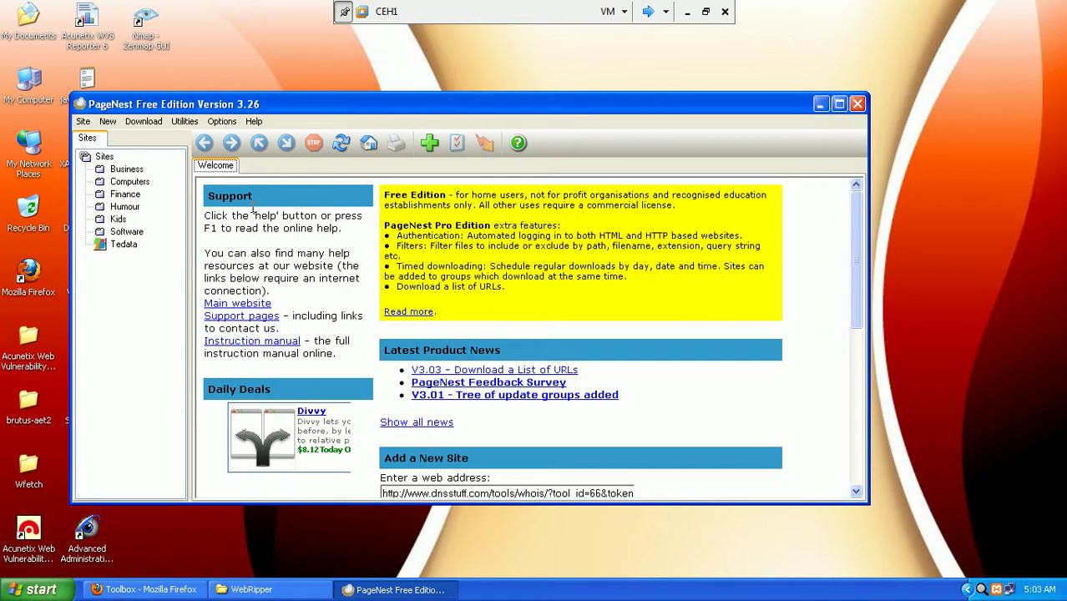
left_click(85, 124)
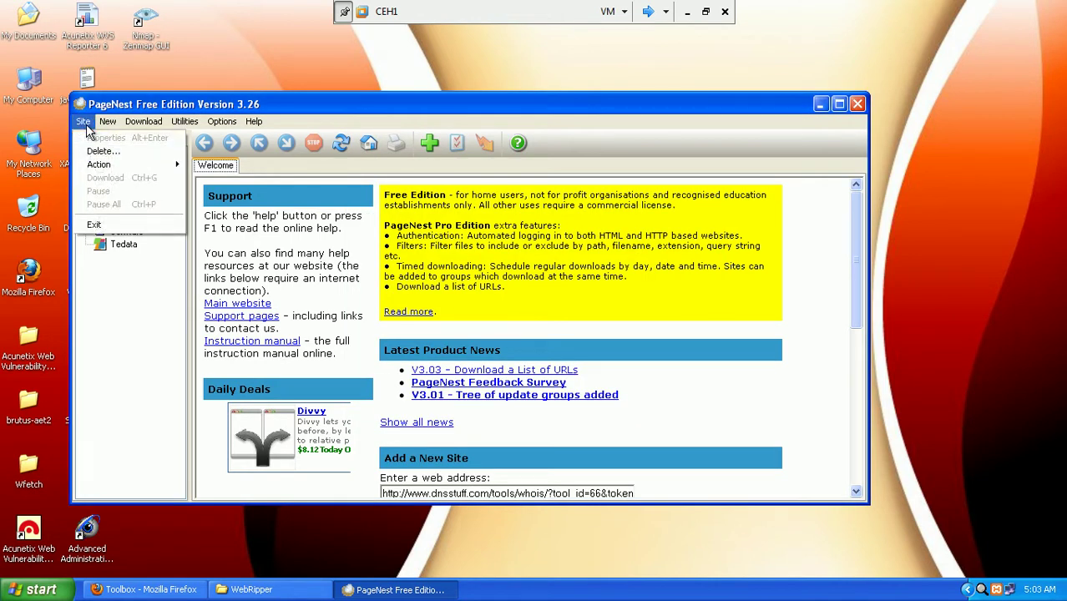
mouse_move(108, 127)
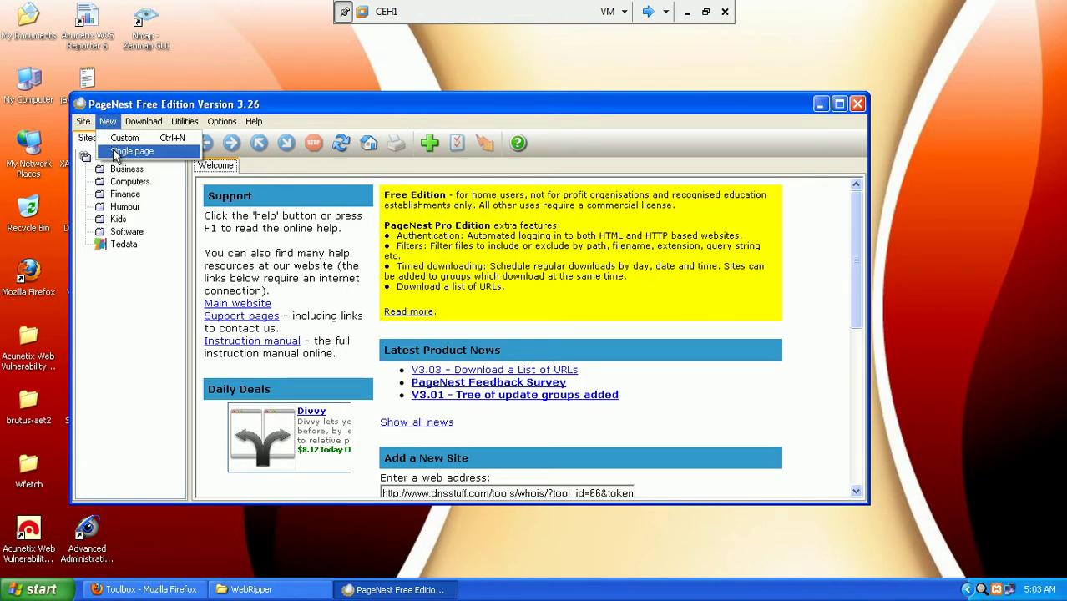
left_click(117, 151)
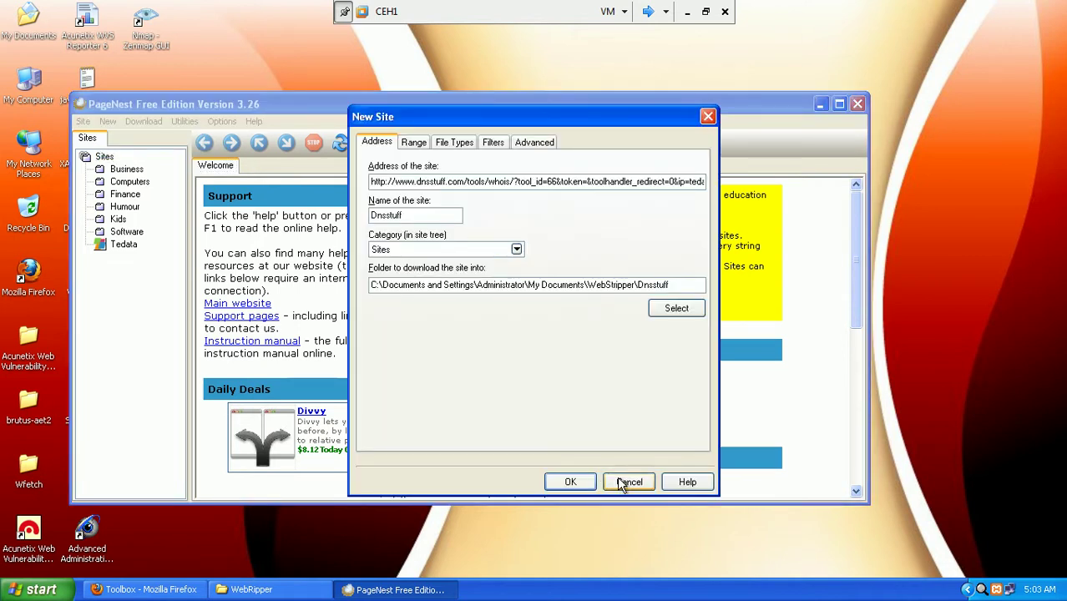
left_click(623, 482)
left_click(511, 325)
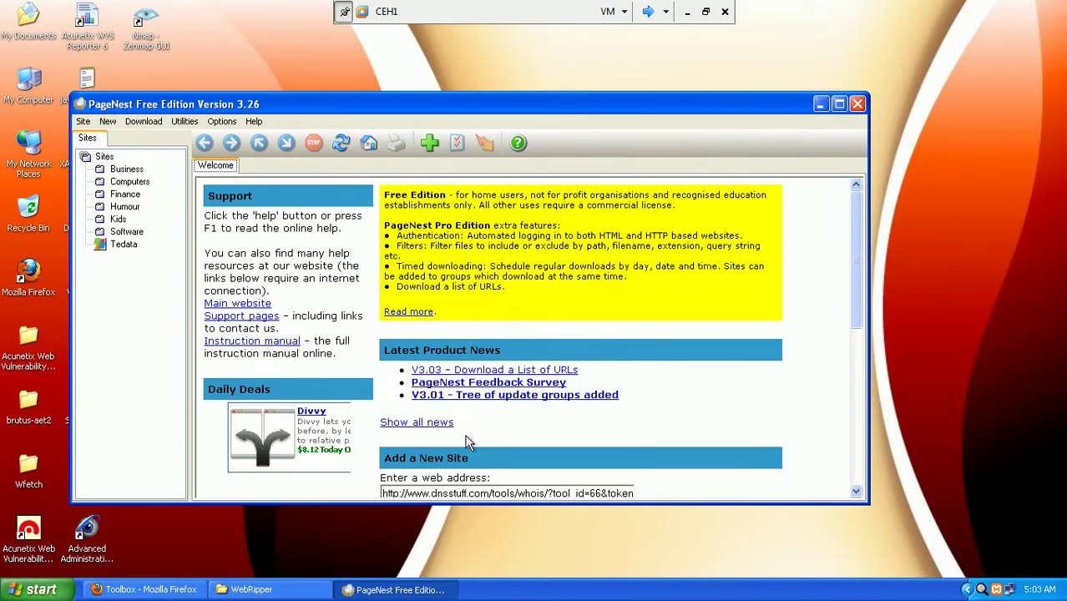
triple_click(465, 493)
type("microsoft.com")
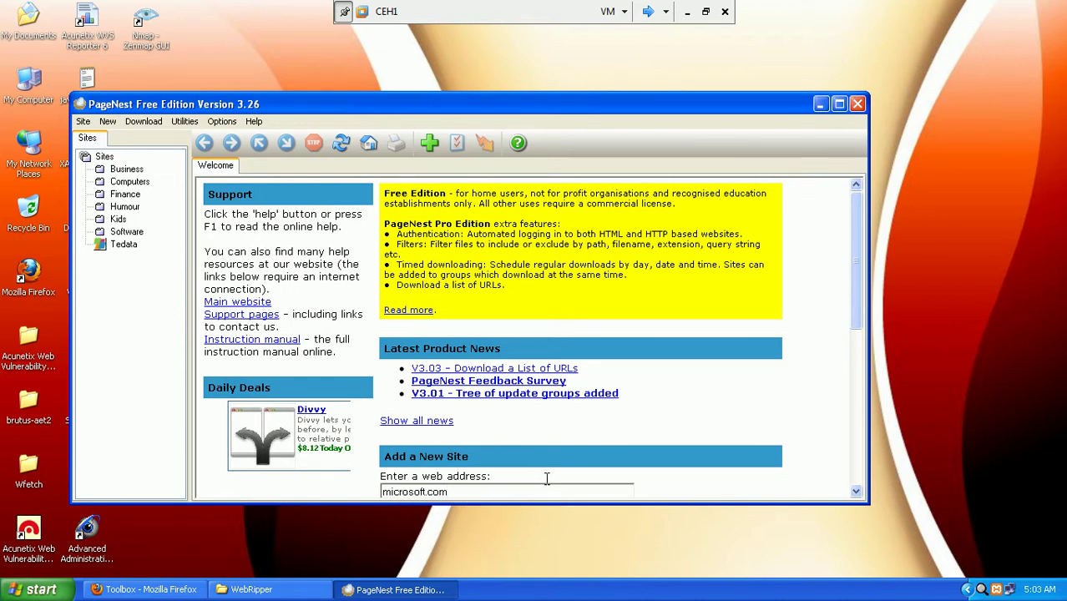
double_click(678, 107)
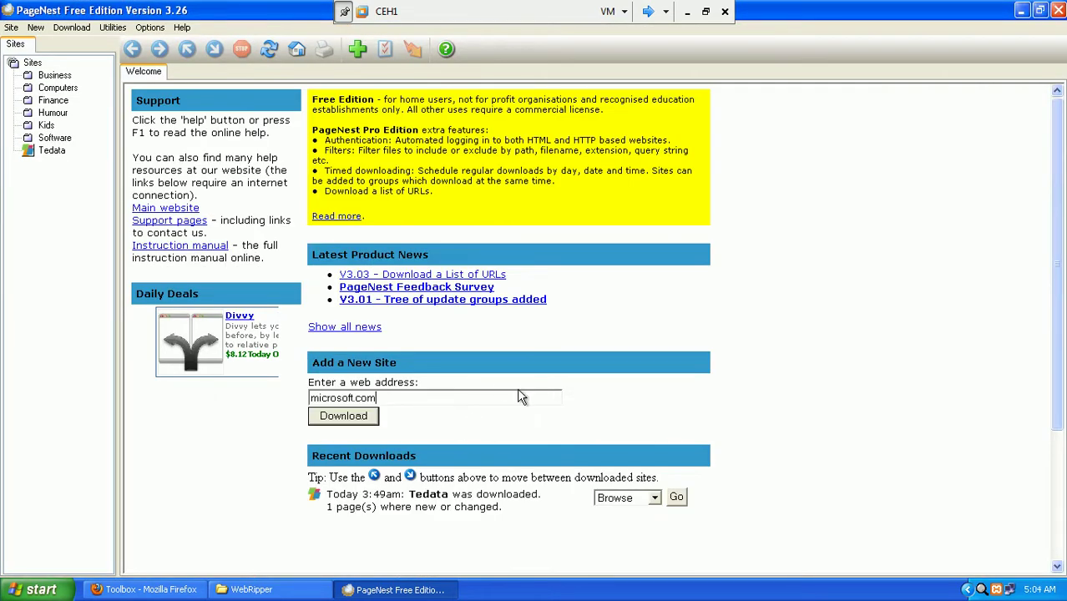
left_click(312, 398)
type("www.")
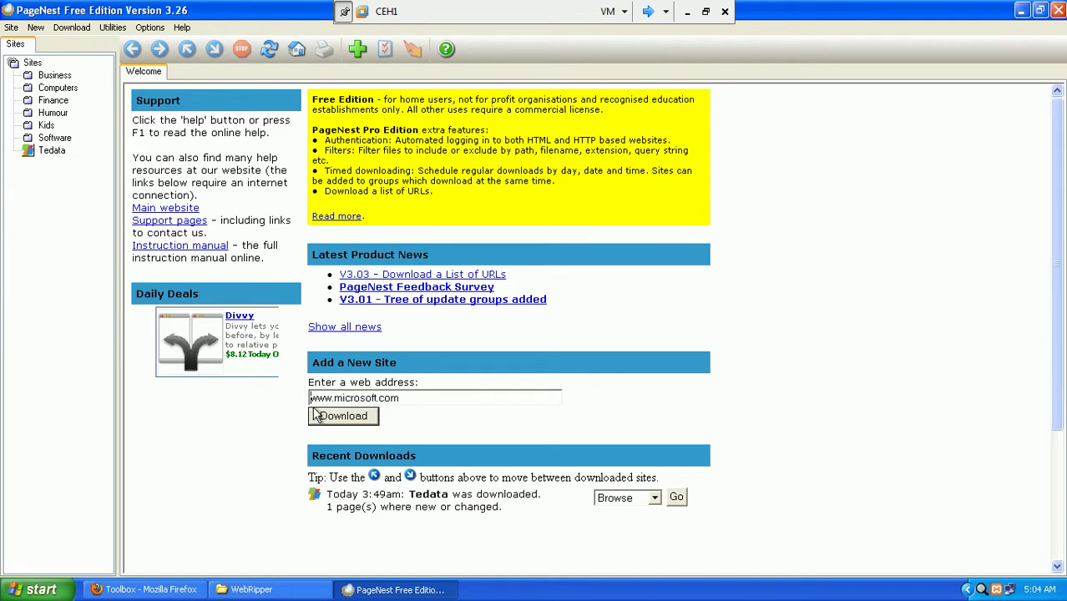
left_click(317, 417)
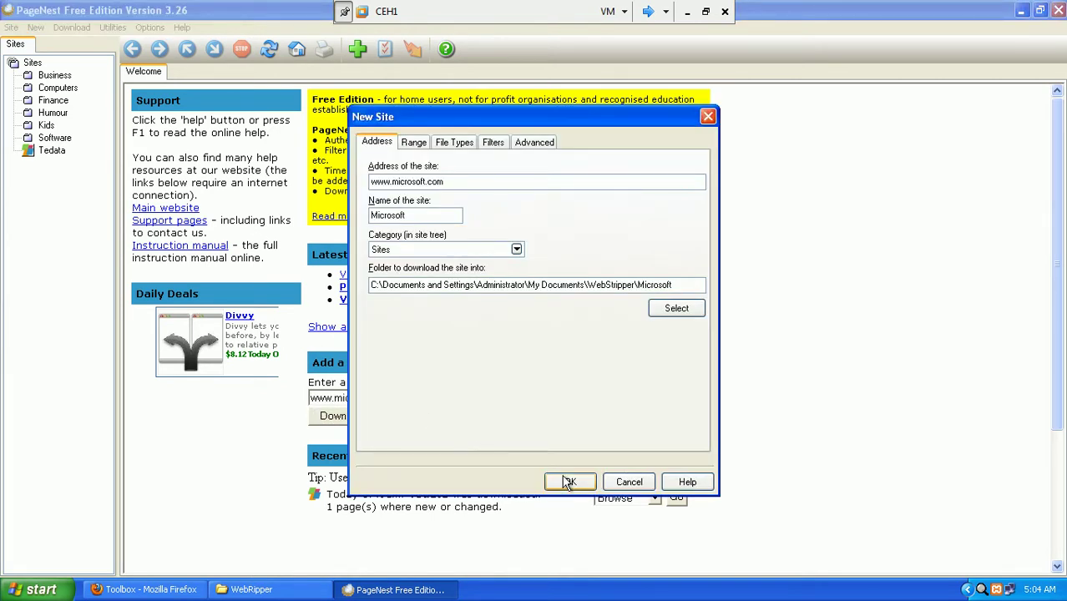
left_click(568, 482)
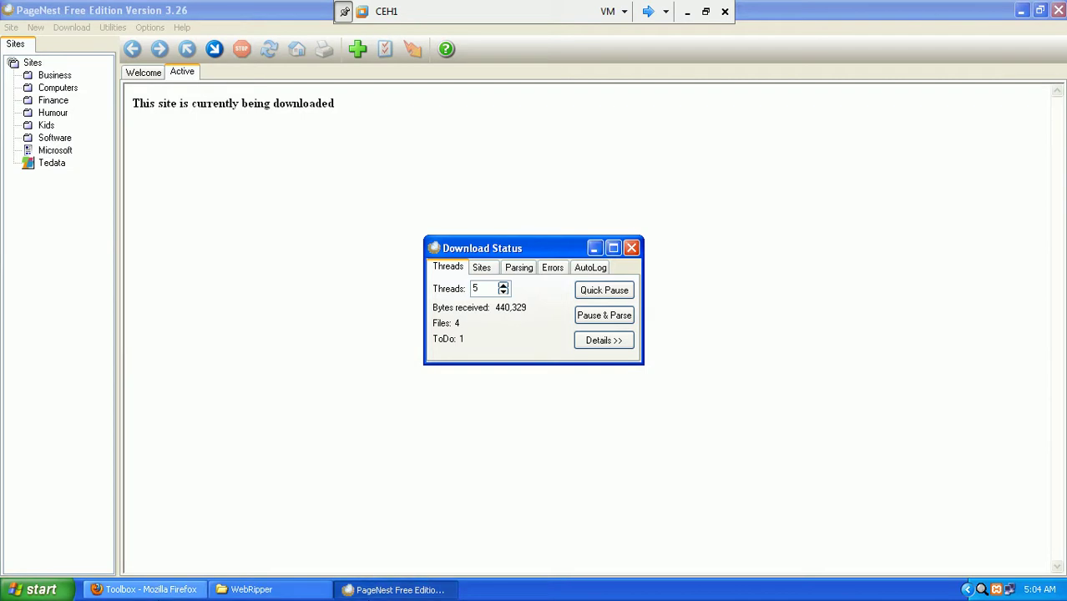
left_click(146, 590)
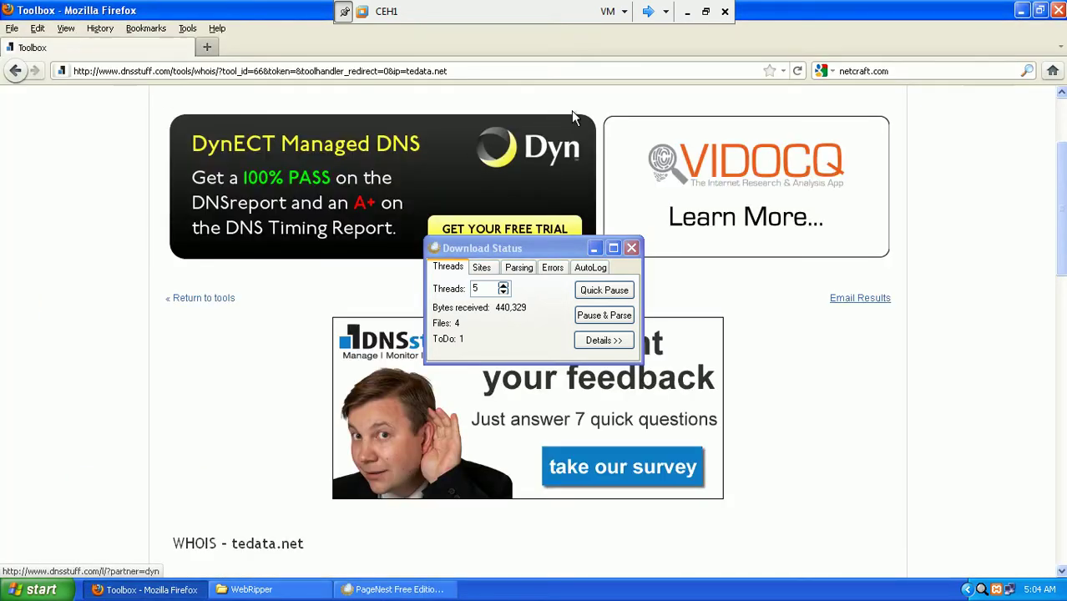
Search Google for 'google earth', open the Google Earth homepage, then return to the results.
left_click(594, 249)
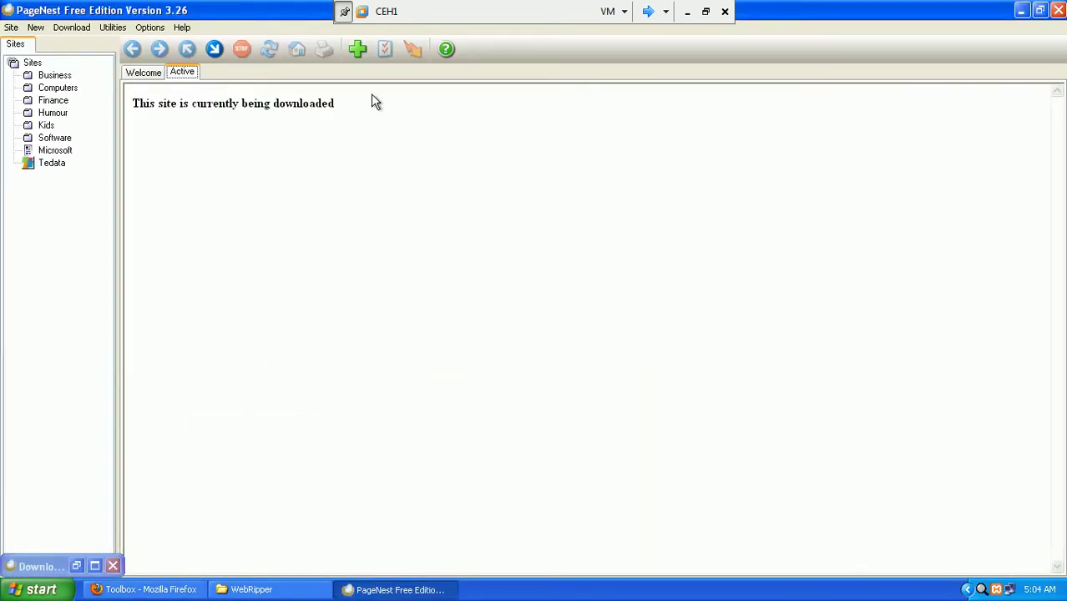
left_click(146, 589)
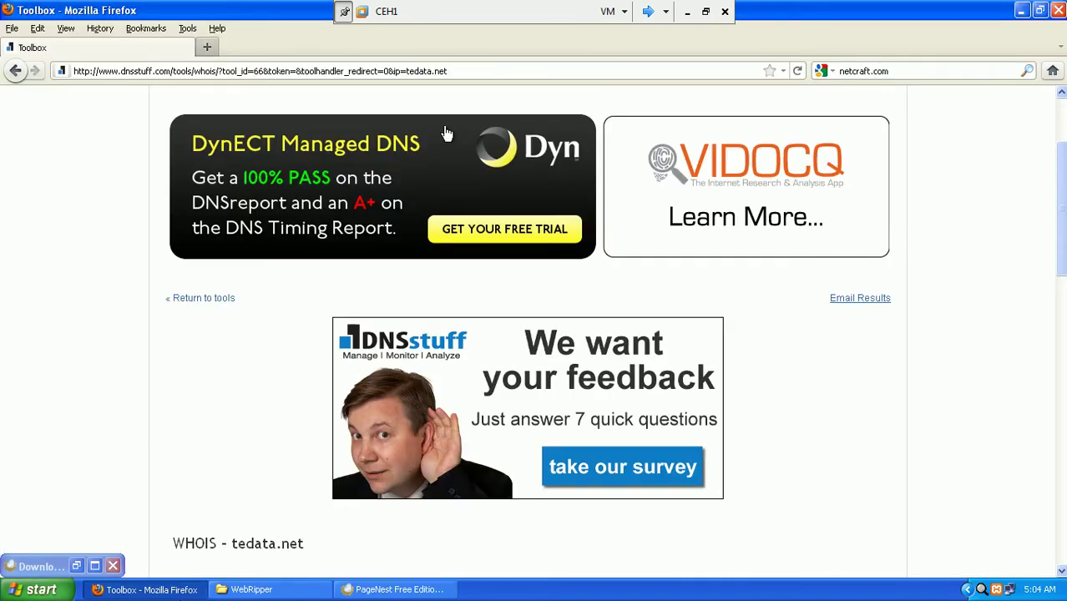
double_click(913, 66)
key("BackSpace")
key("BackSpace")
key("BackSpace")
key("BackSpace")
key("BackSpace")
key("BackSpace")
key("BackSpace")
key("BackSpace")
key("BackSpace")
key("BackSpace")
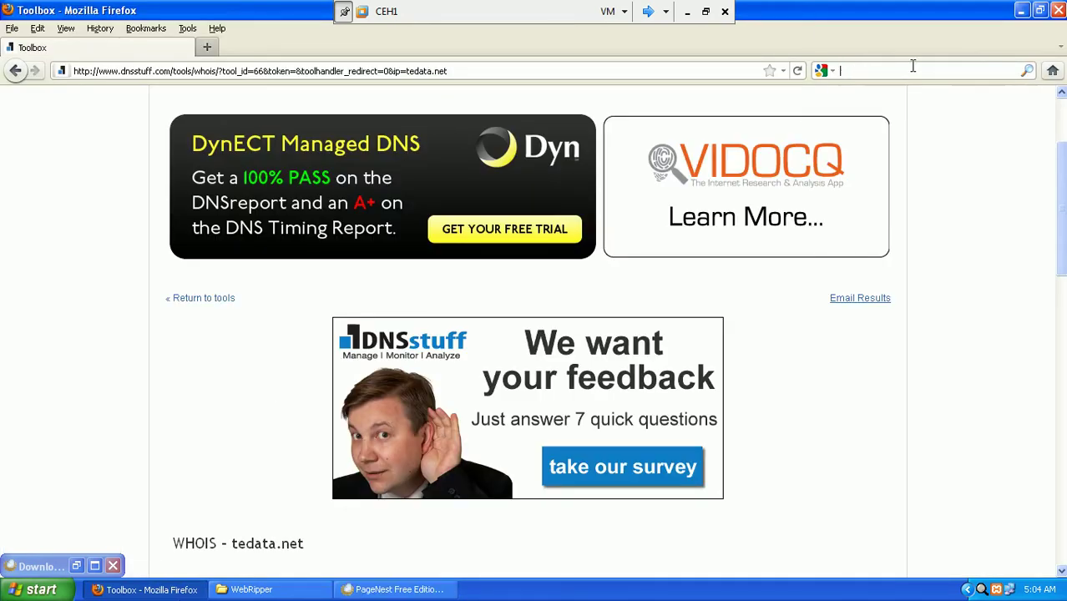
type("google earth")
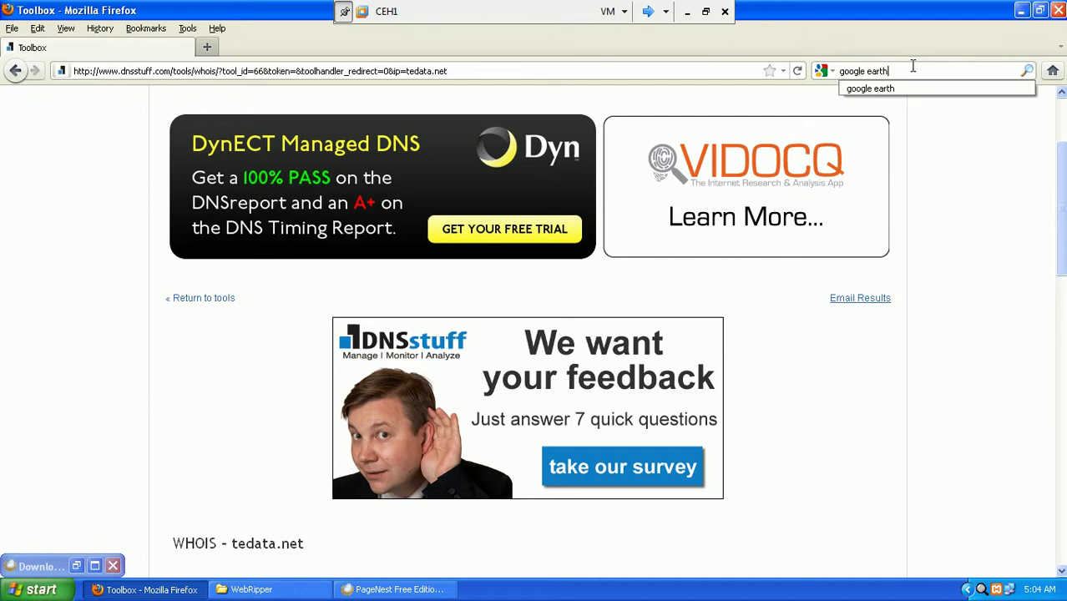
key("Return")
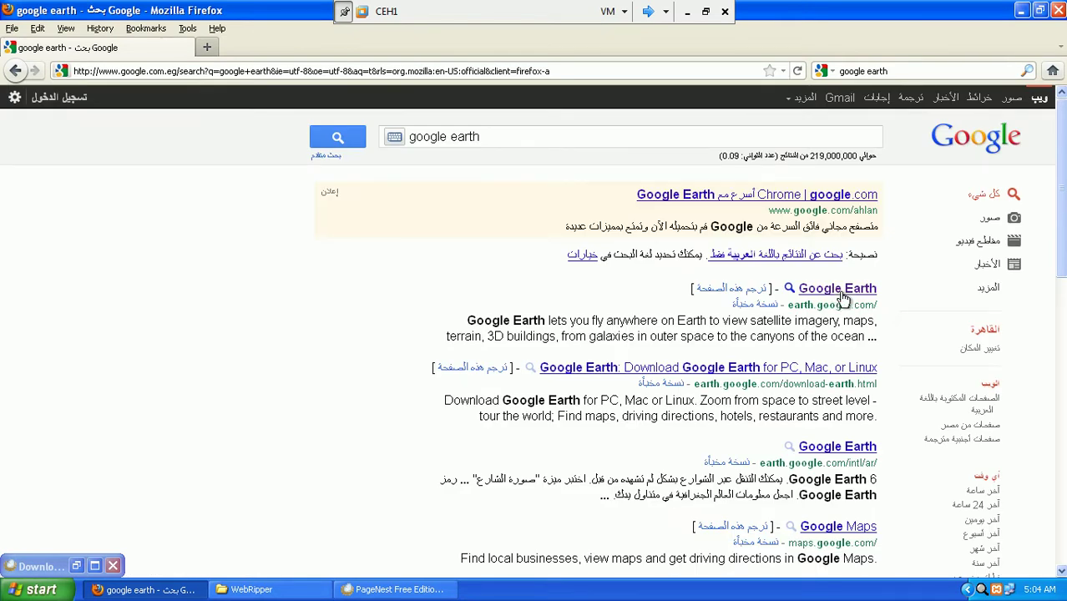
left_click(852, 291)
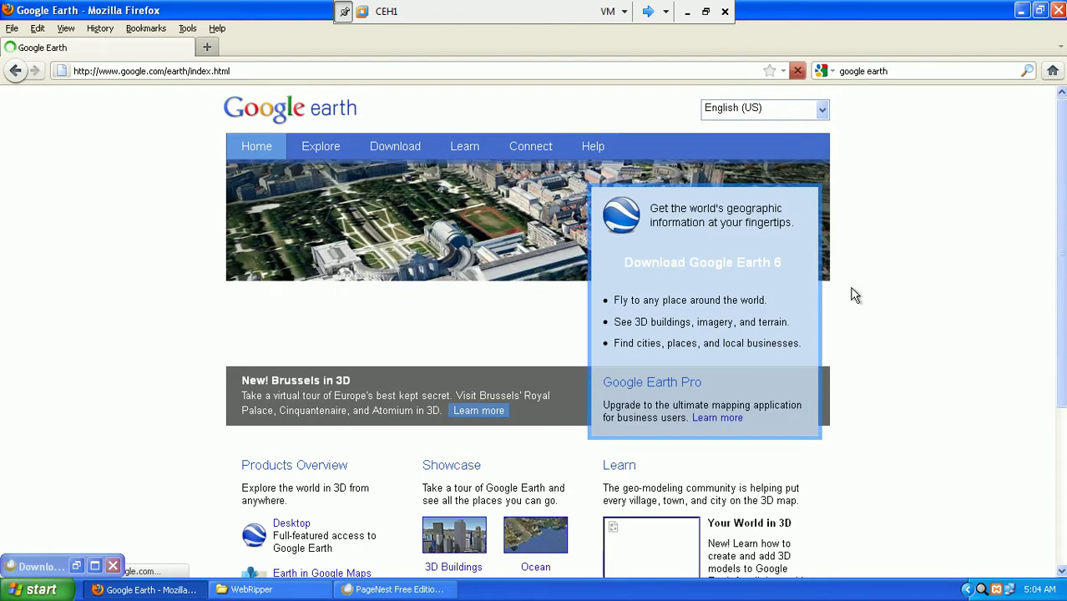
key("alt+Left")
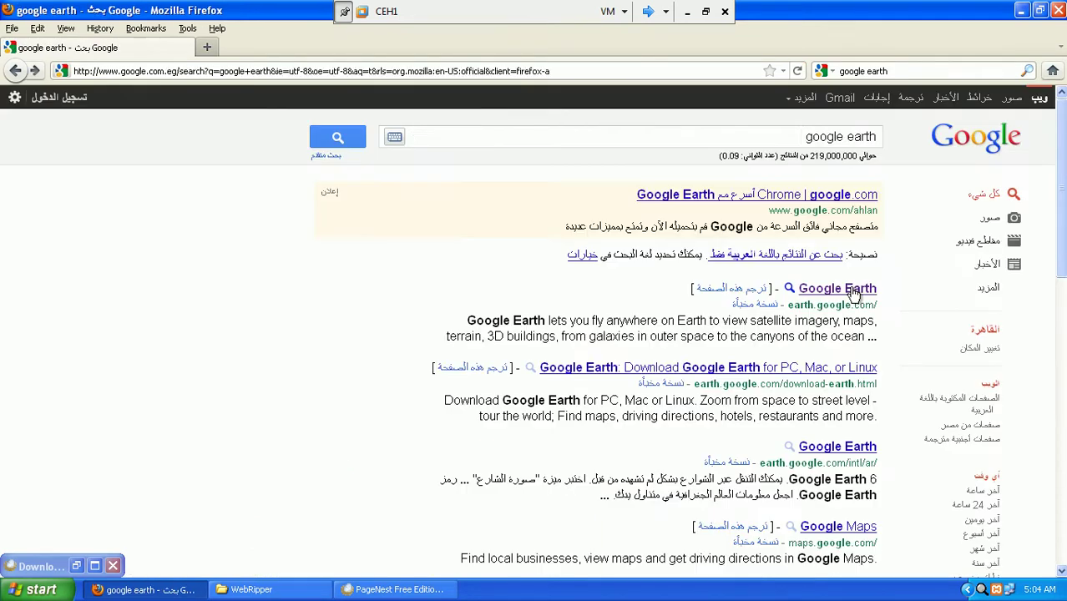
Search Google for microsoft.com and open the whois.domaintools.com result in a new tab.
double_click(660, 135)
key("BackSpace")
key("BackSpace")
key("BackSpace")
key("BackSpace")
key("BackSpace")
type("microsoft.com")
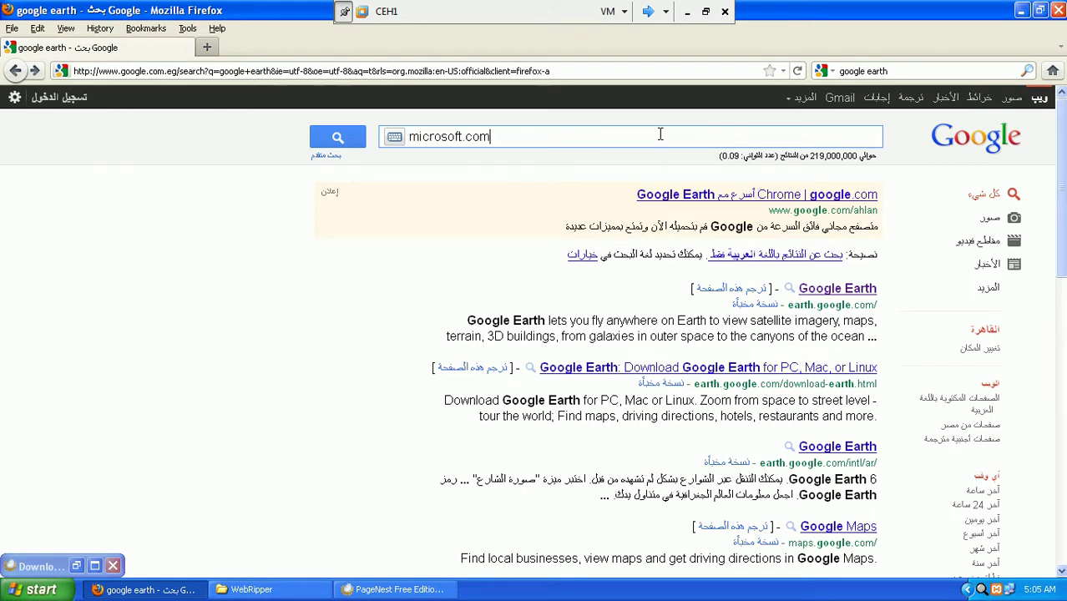
key("Return")
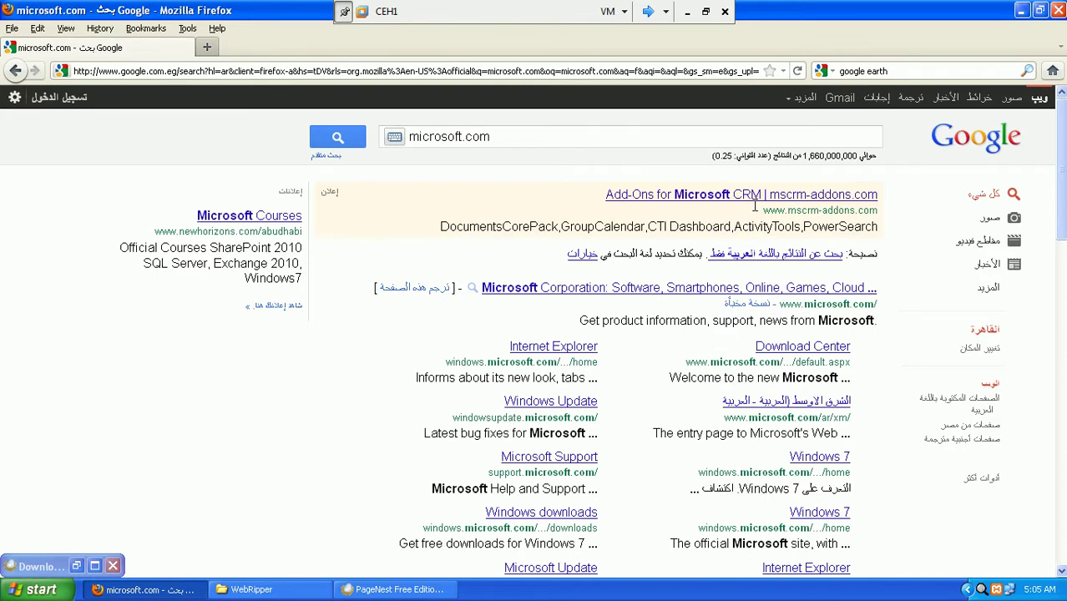
scroll(756, 208, "down", 2)
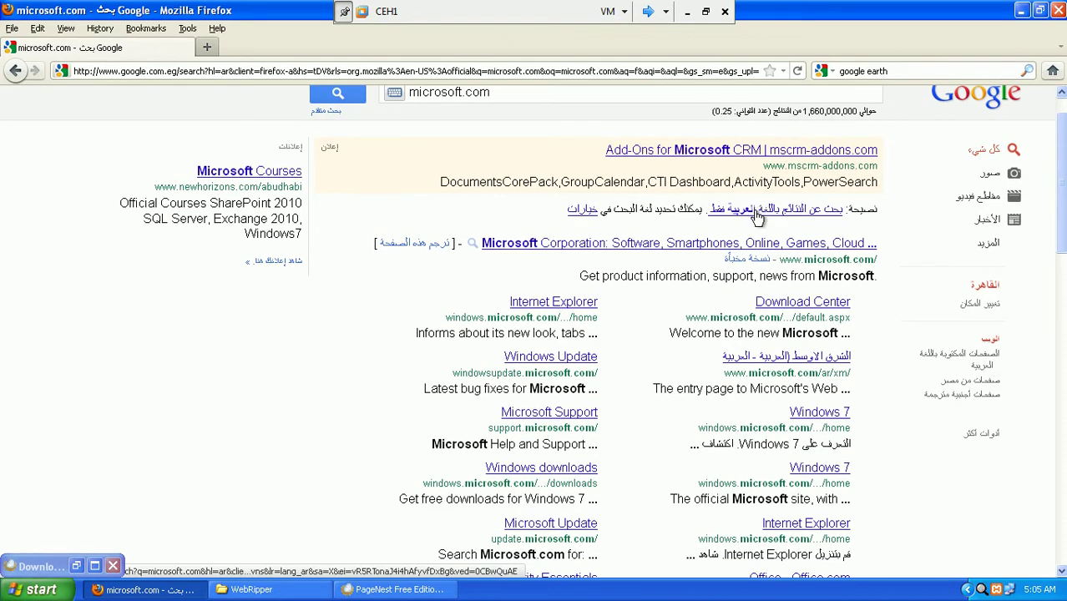
scroll(720, 444, "down", 1)
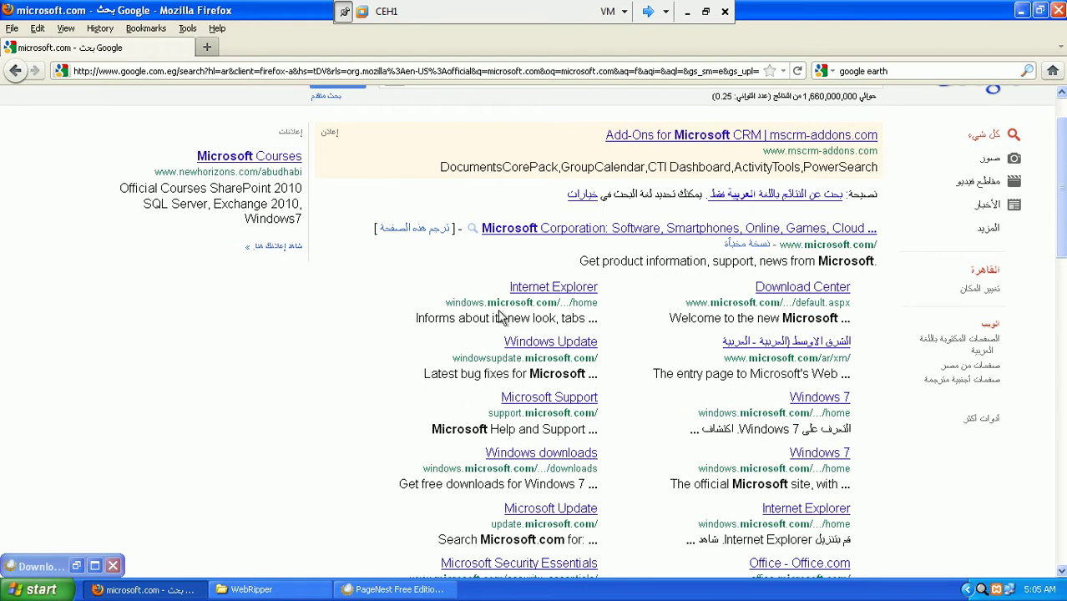
scroll(499, 318, "down", 5)
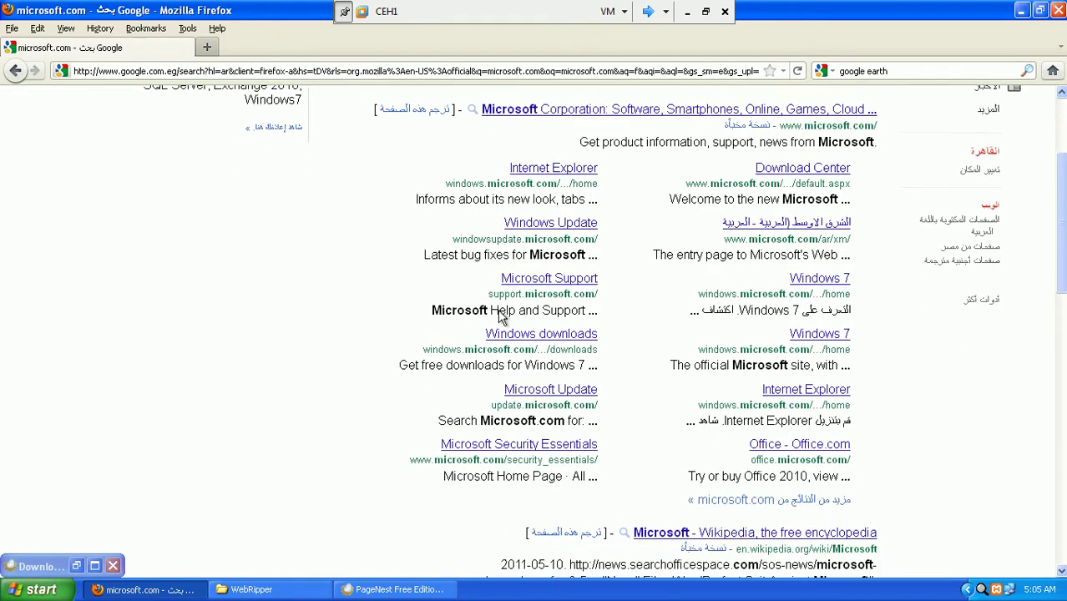
scroll(499, 310, "down", 3)
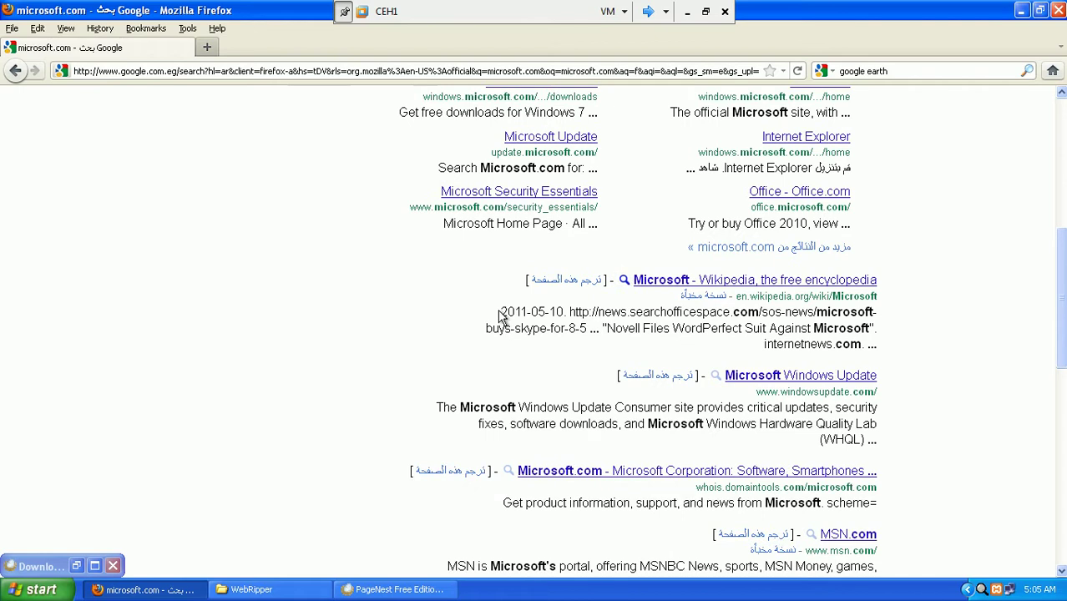
scroll(499, 318, "down", 4)
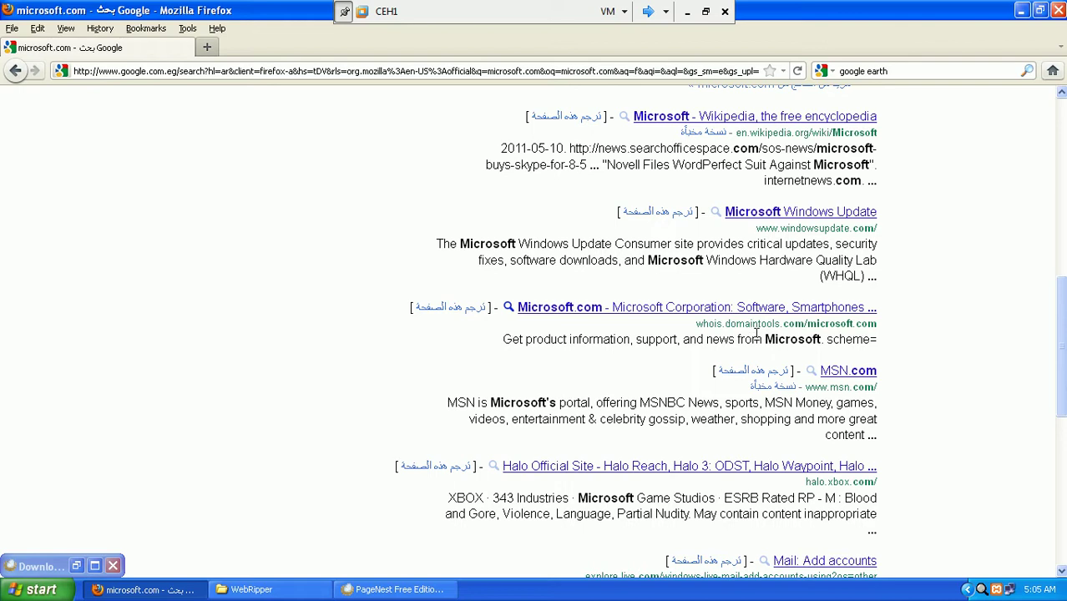
right_click(775, 311)
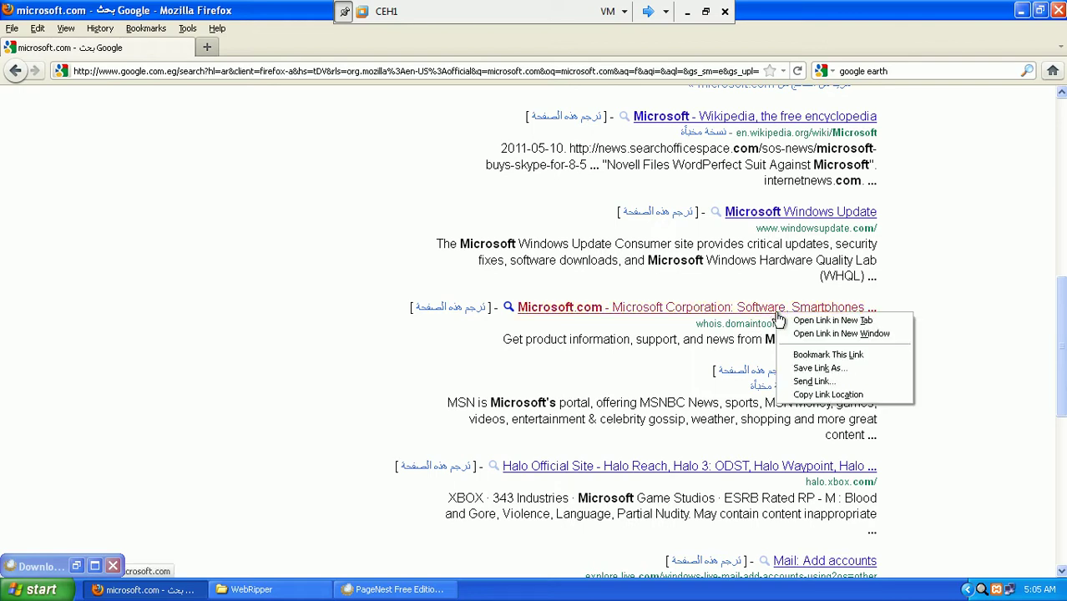
left_click(827, 320)
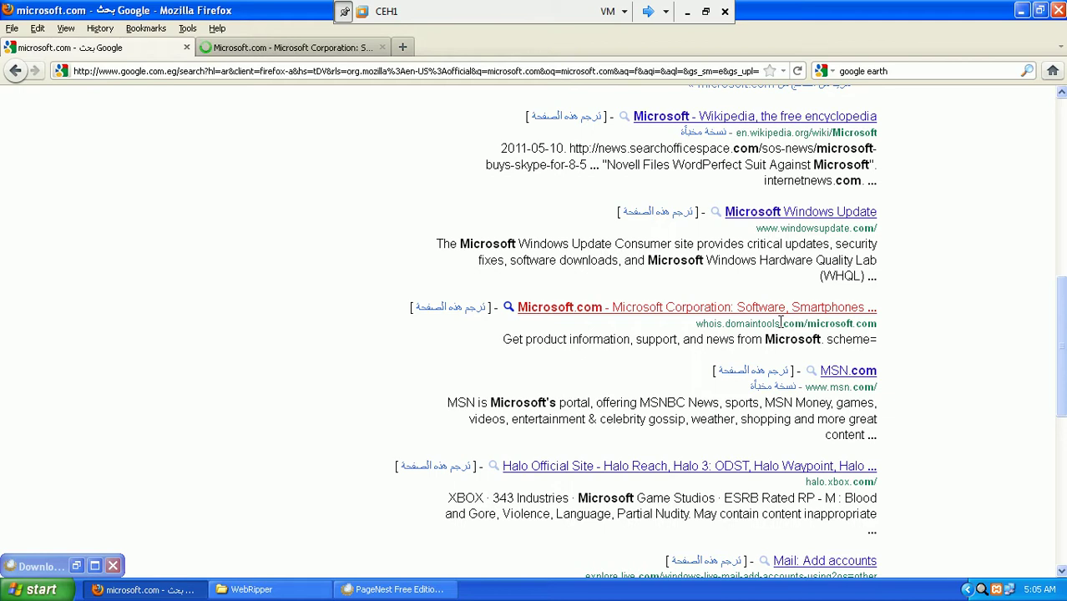
left_click(357, 52)
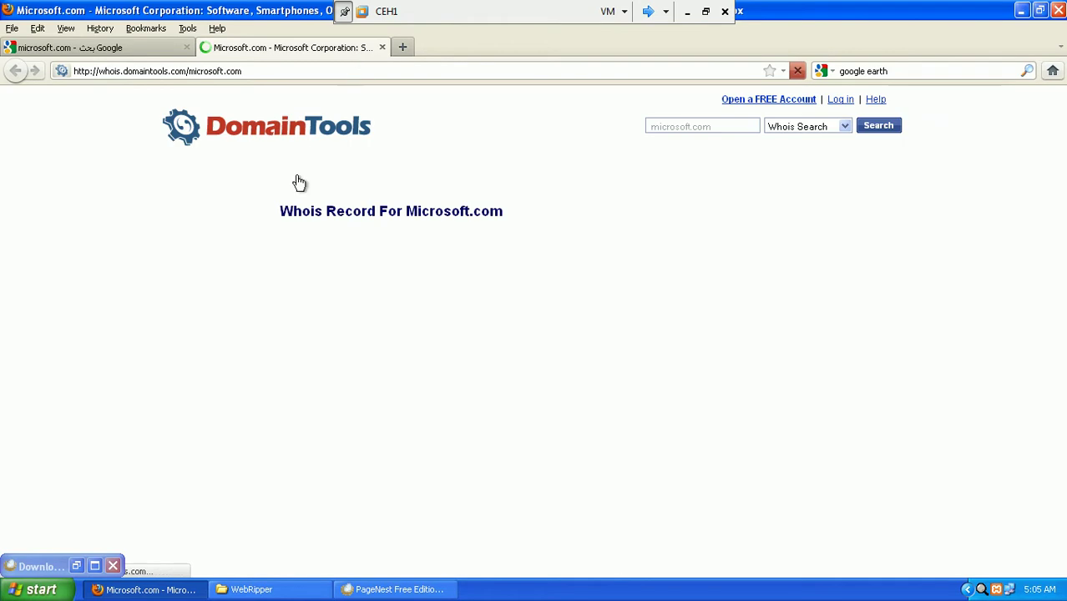
Restore PageNest, switch between its browser and welcome views, then minimize it.
double_click(38, 566)
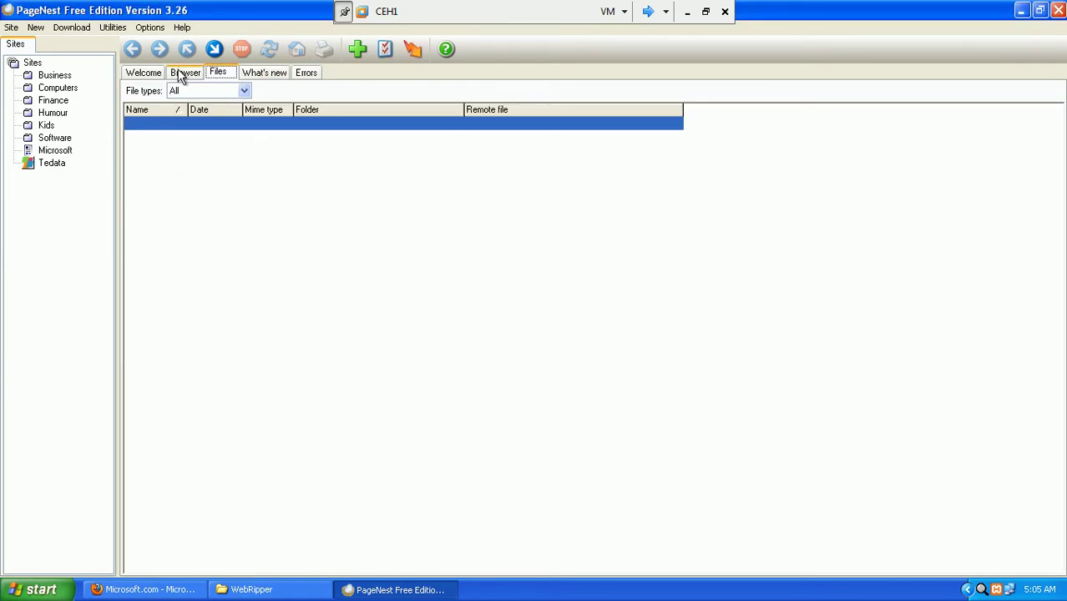
left_click(178, 76)
left_click(154, 75)
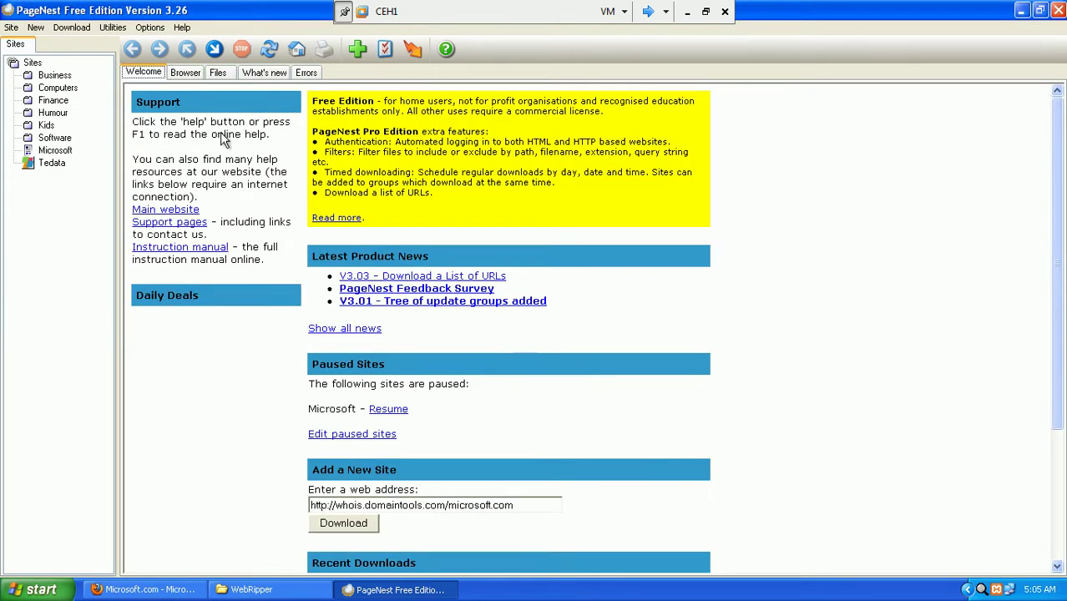
left_click(188, 75)
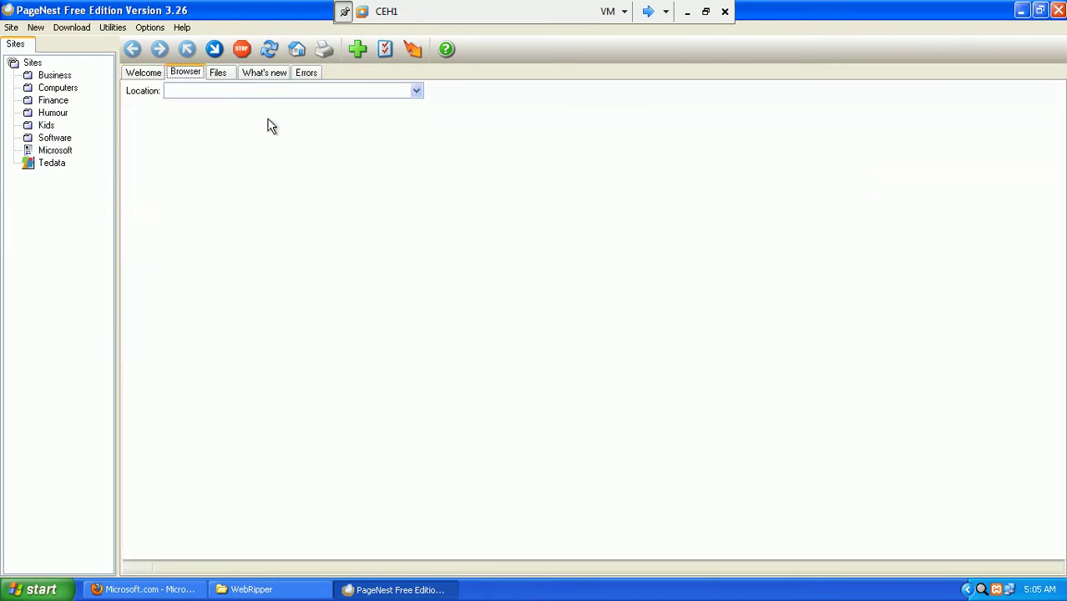
left_click(360, 591)
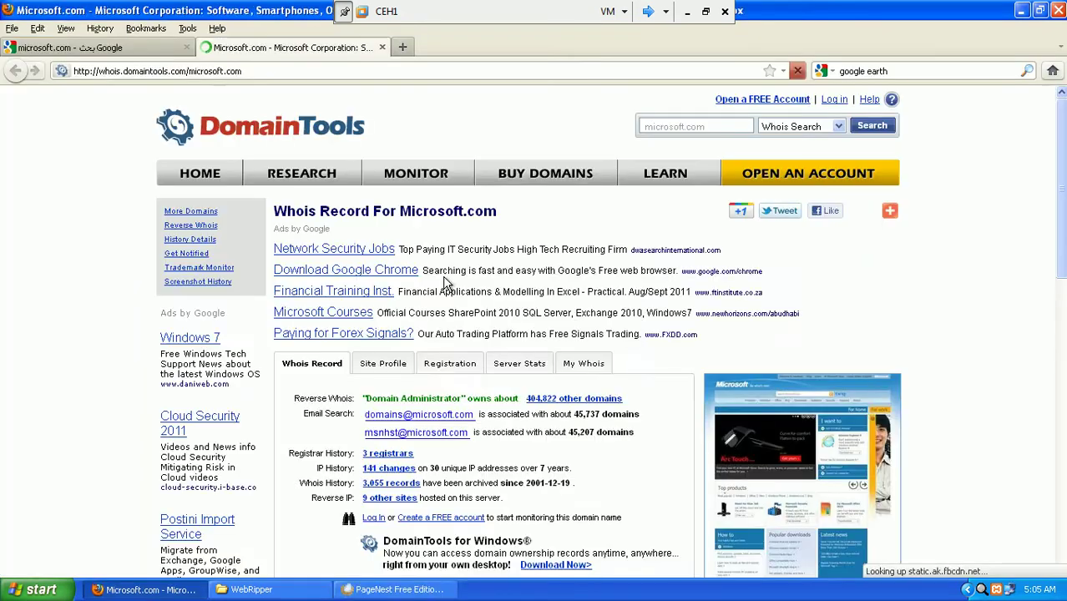
Scroll Microsoft.com's Whois record down to the technical contact details.
scroll(445, 284, "down", 5)
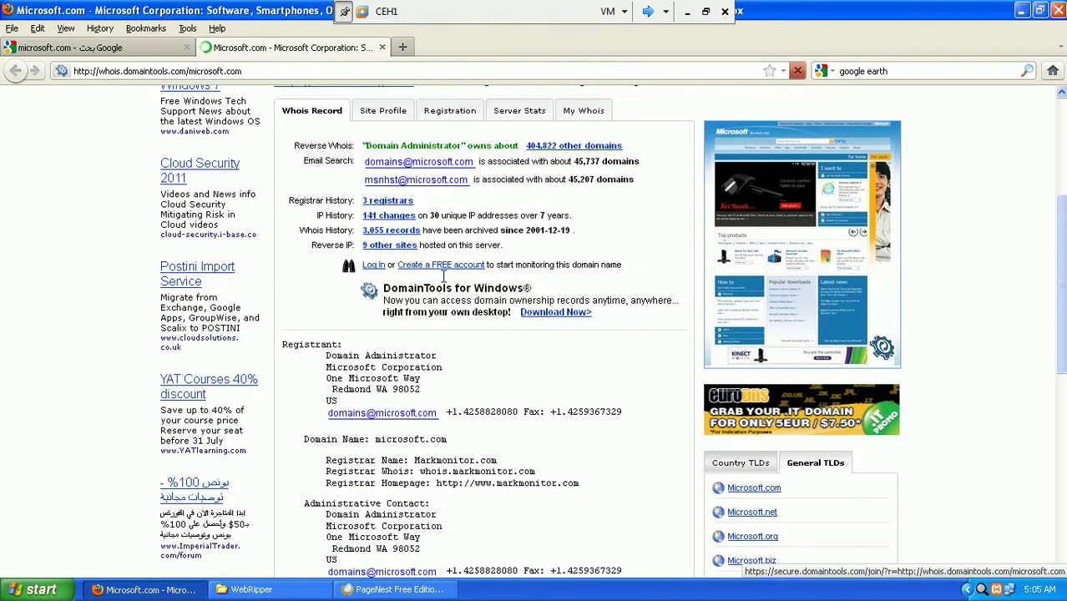
scroll(445, 282, "down", 4)
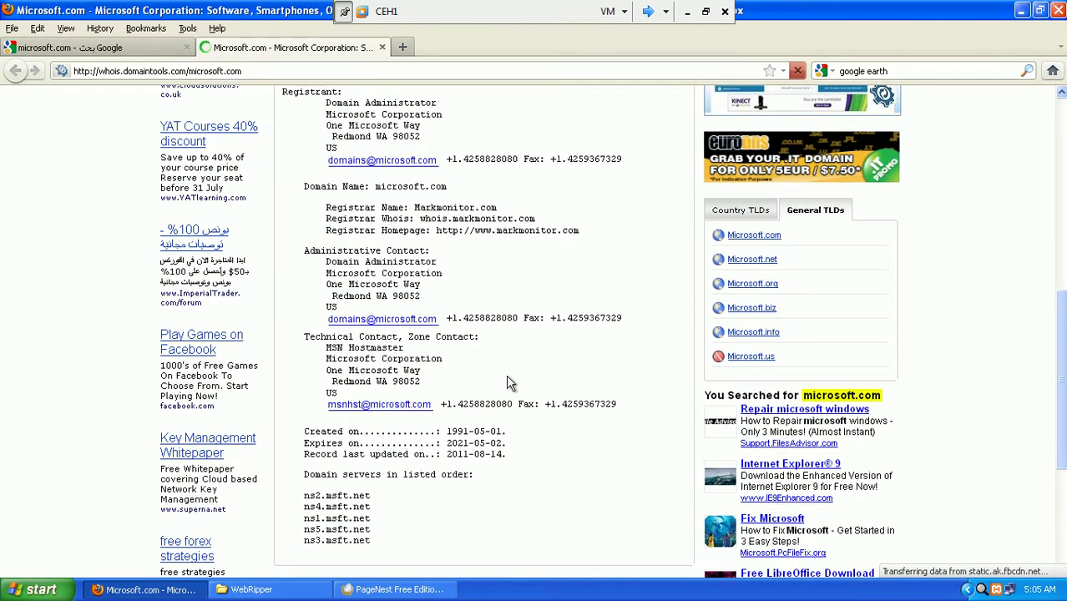
left_click(534, 397)
left_click_drag(533, 331, 535, 333)
Close Firefox with both tabs and minimize the virtual machine.
left_click(1058, 10)
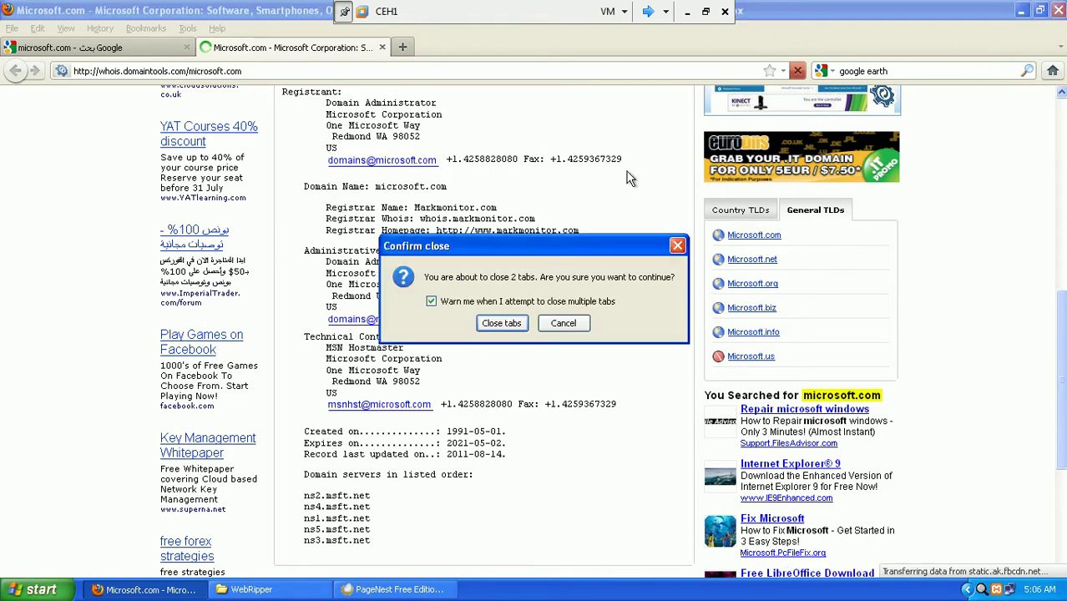
left_click(503, 327)
left_click(683, 12)
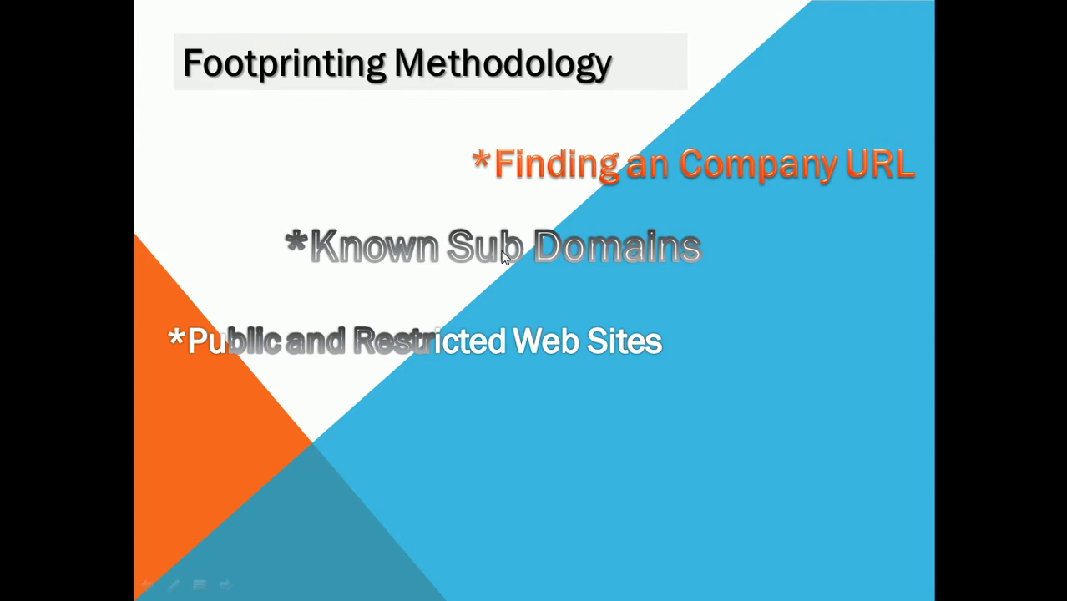
Advance three slides to the WHOIS Lookup slide, then Alt+Tab back to the CEH1 desktop.
left_click(504, 257)
left_click(503, 257)
left_click(504, 257)
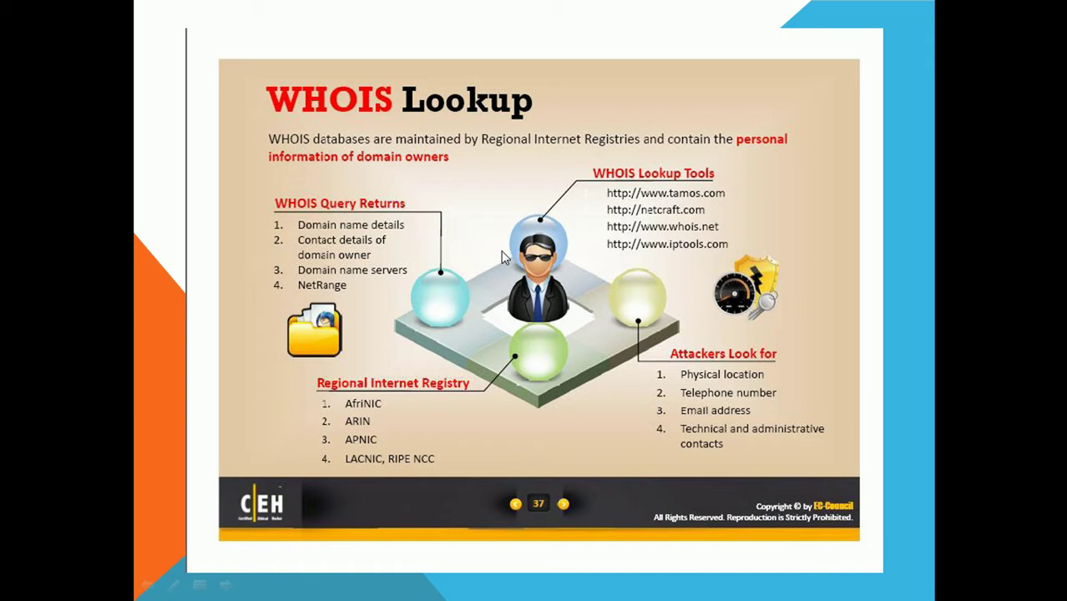
key("alt+Tab")
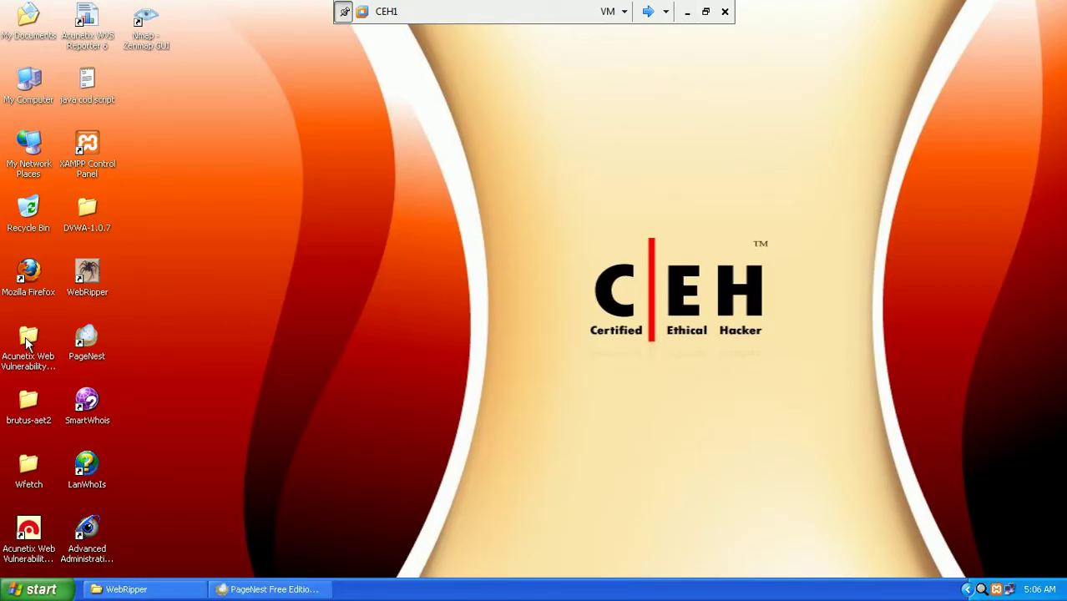
Launch Firefox and go to pipl.com.
double_click(34, 292)
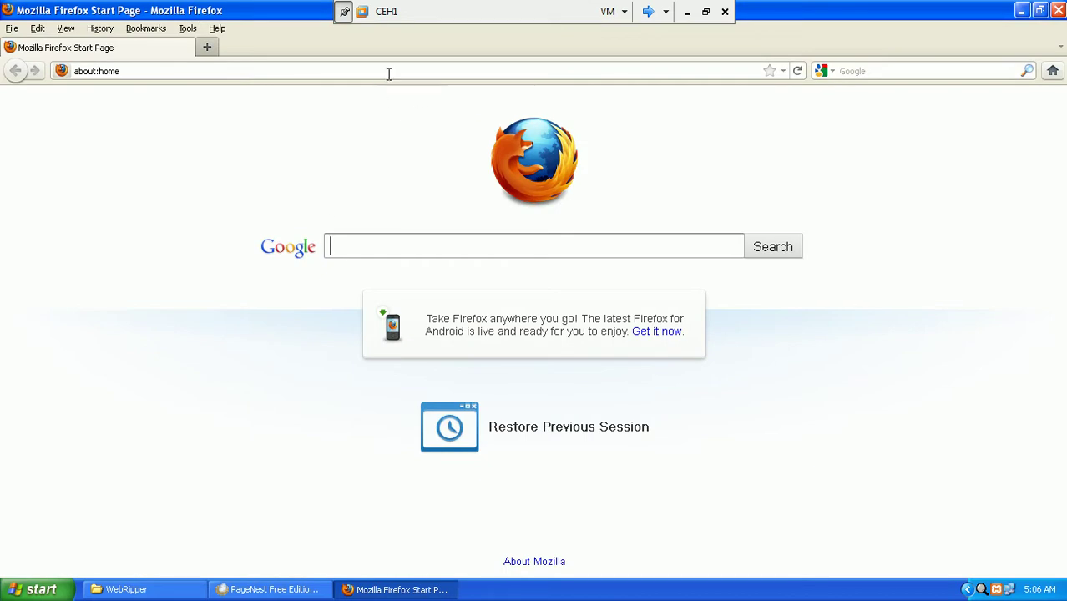
left_click(388, 73)
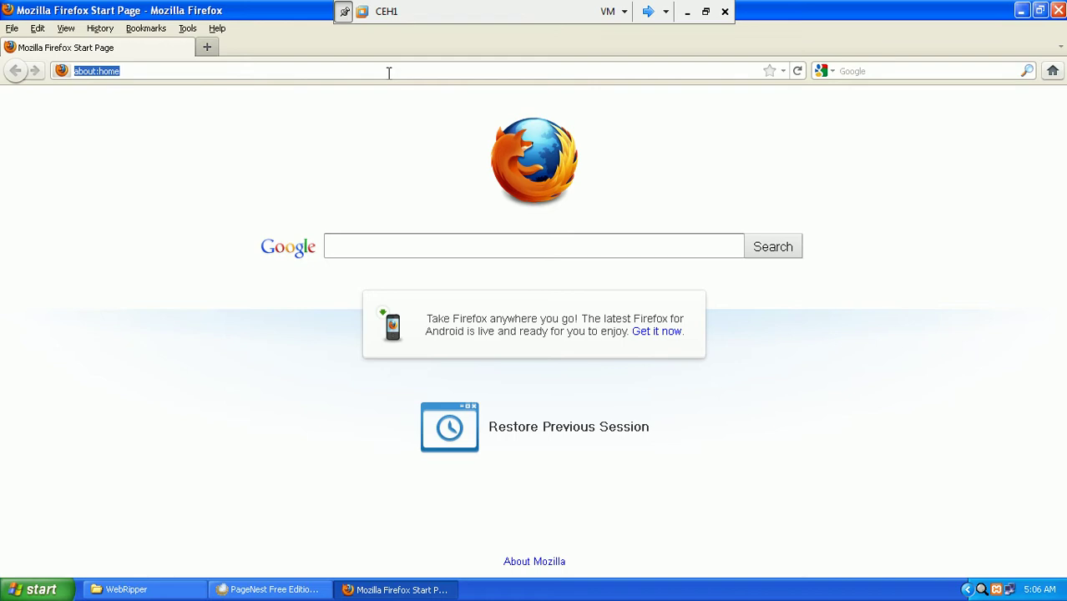
type("pi")
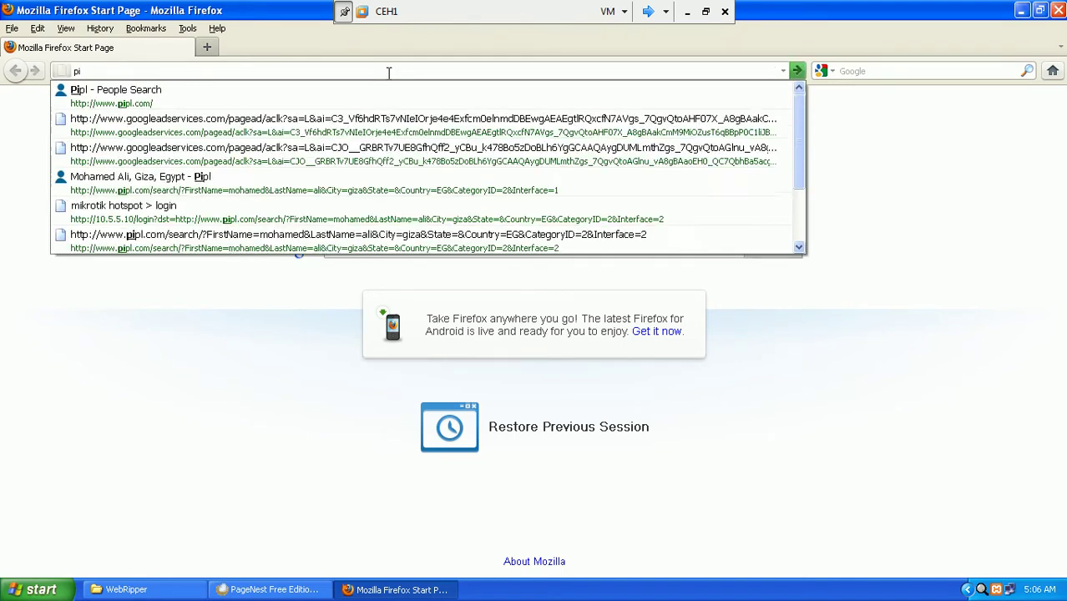
type("pl")
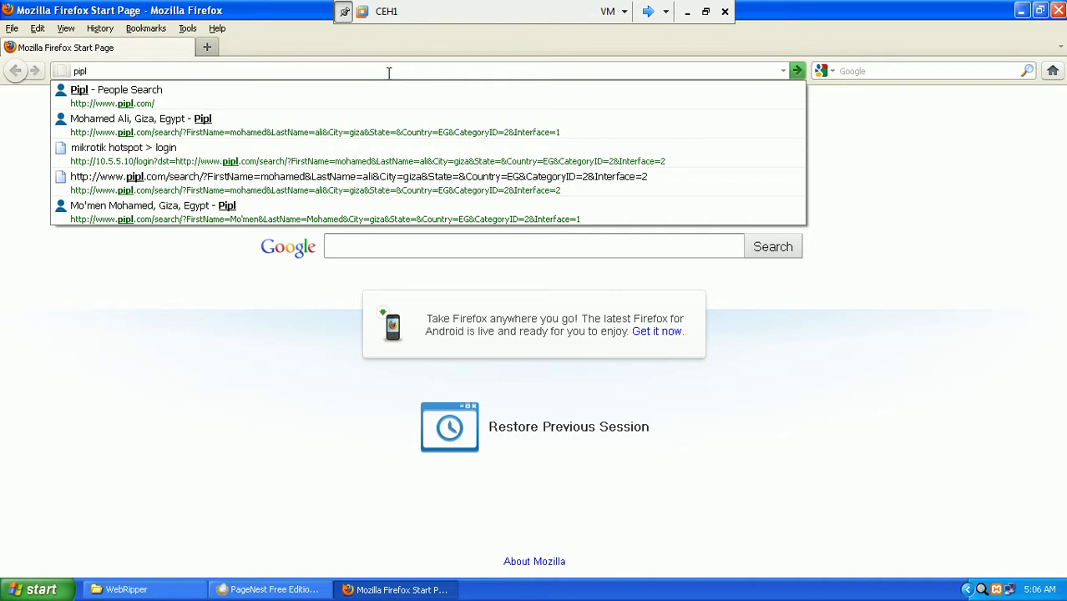
type(".com")
key("Return")
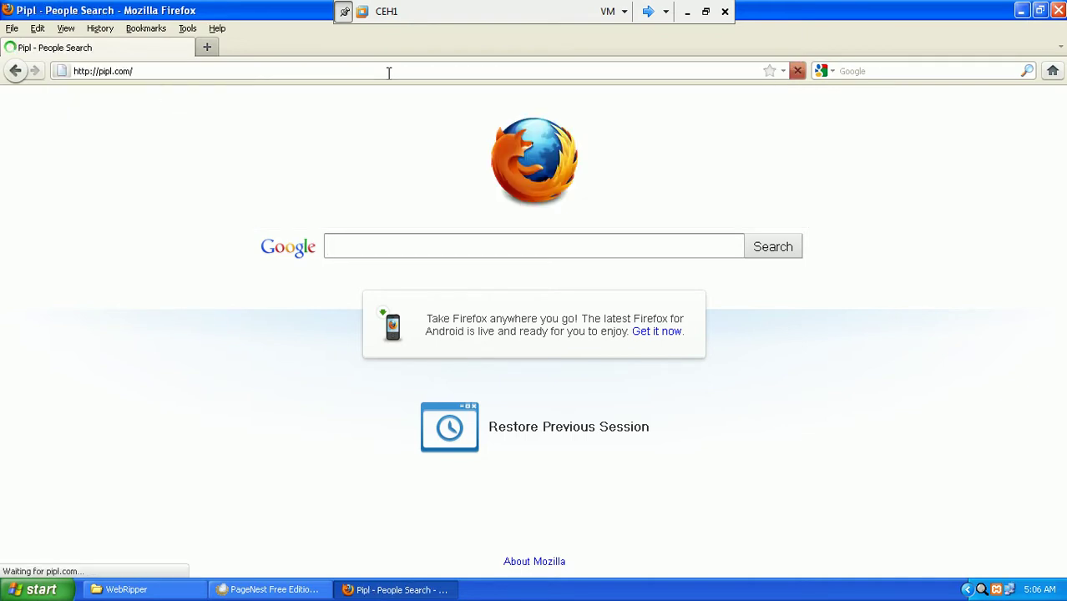
Search Pipl for a person's first and last name with the city giza.
double_click(390, 273)
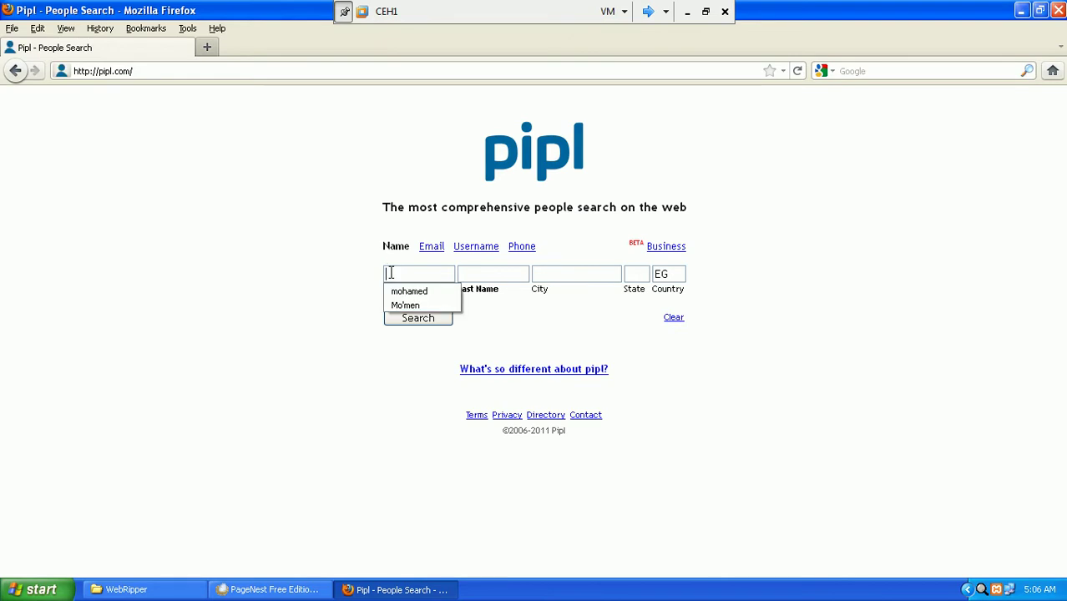
left_click(486, 274)
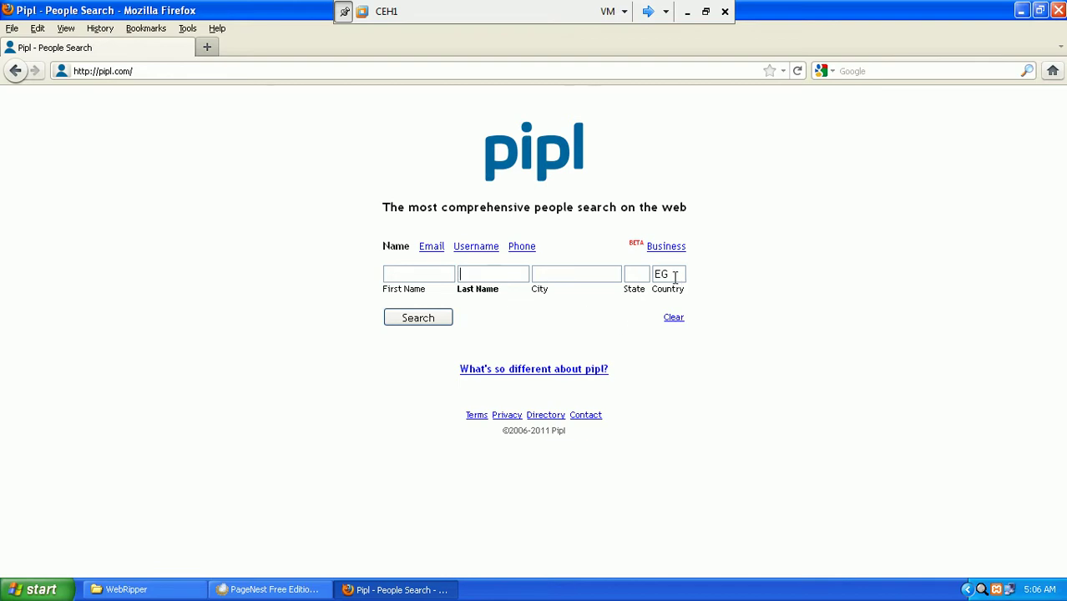
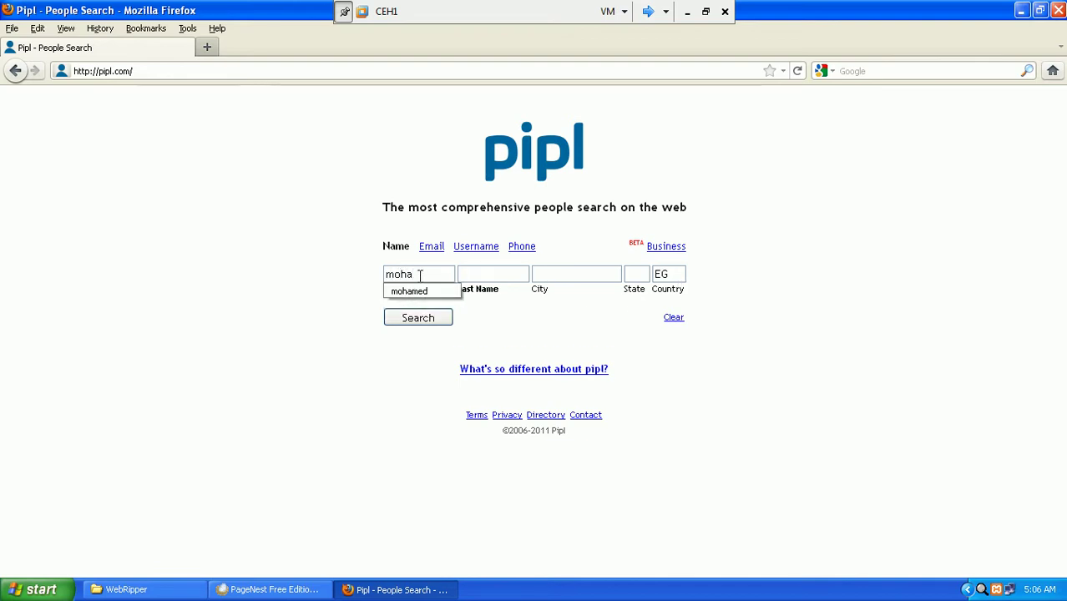
key("Down")
key("Tab")
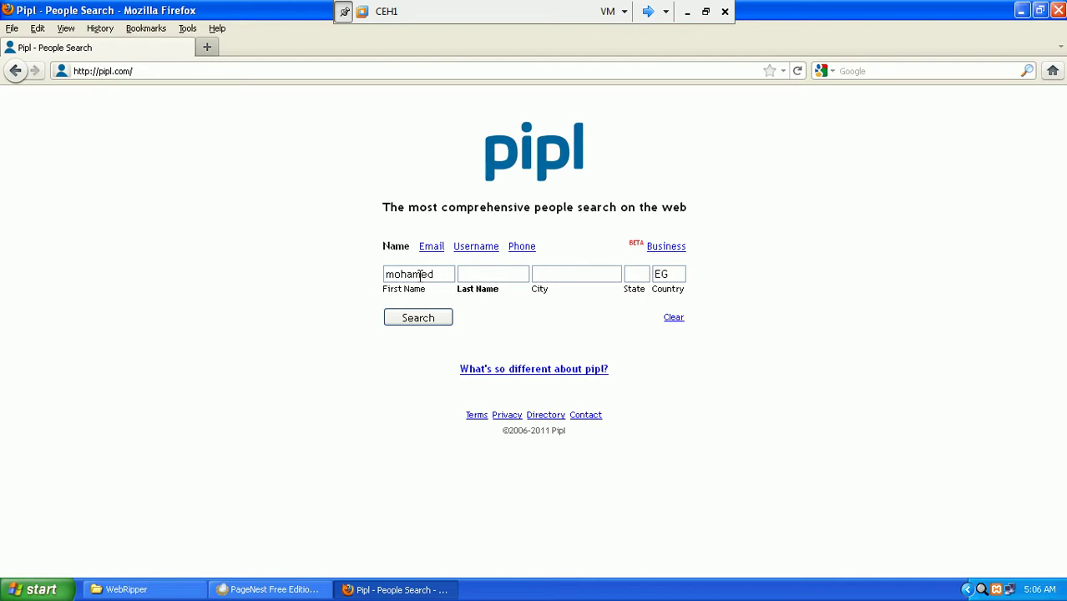
key("Tab")
type("giza")
left_click(434, 318)
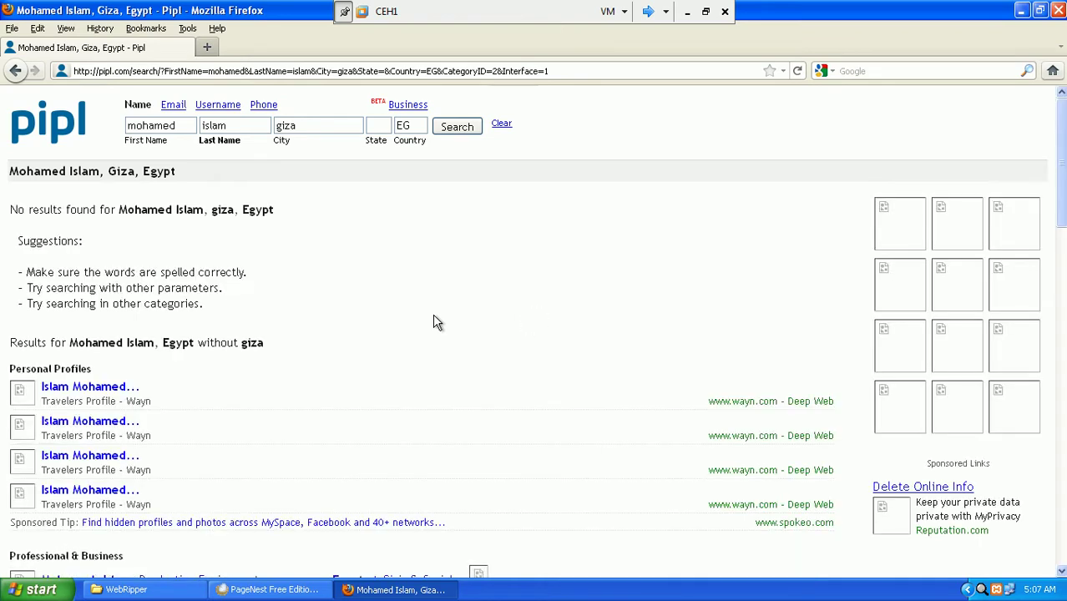
Scroll the results, view the first Facebook profile, then return to the Pipl results.
scroll(434, 323, "down", 1)
scroll(433, 322, "down", 1)
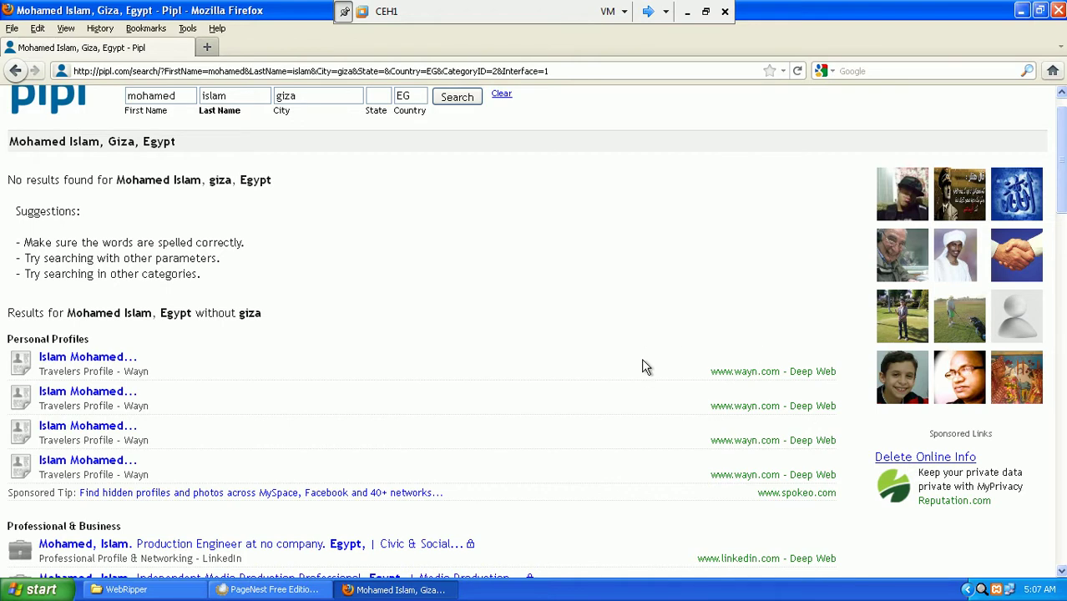
scroll(644, 366, "down", 5)
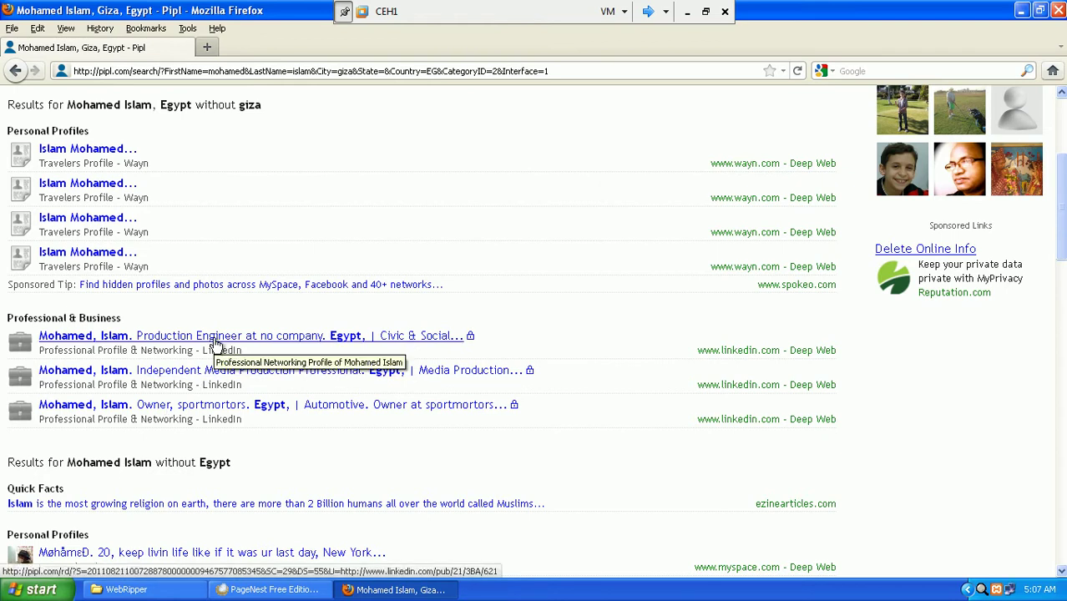
scroll(215, 342, "down", 3)
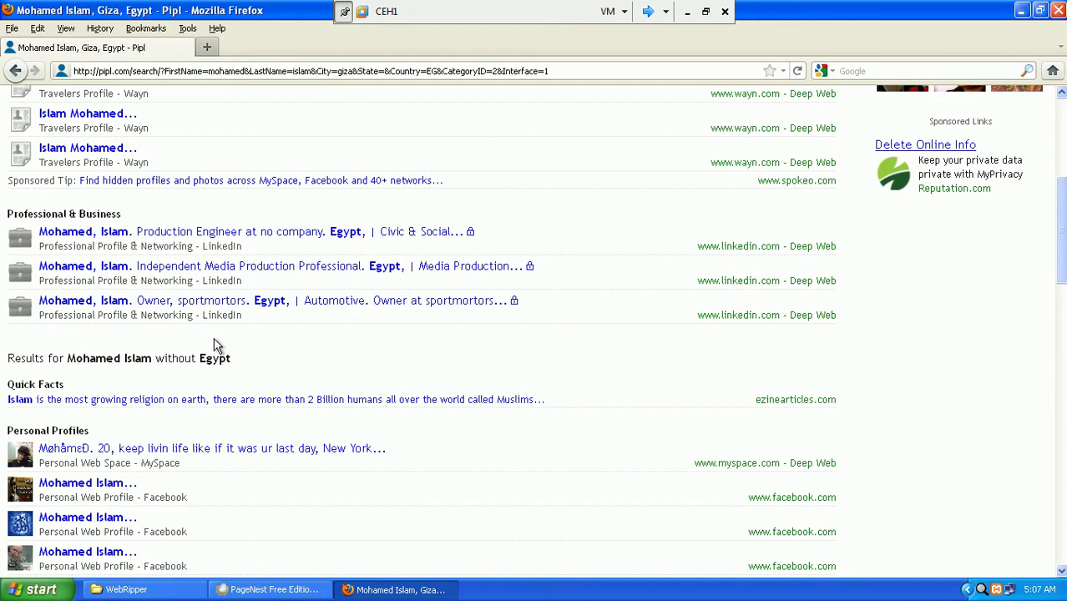
scroll(216, 343, "down", 1)
scroll(214, 338, "down", 3)
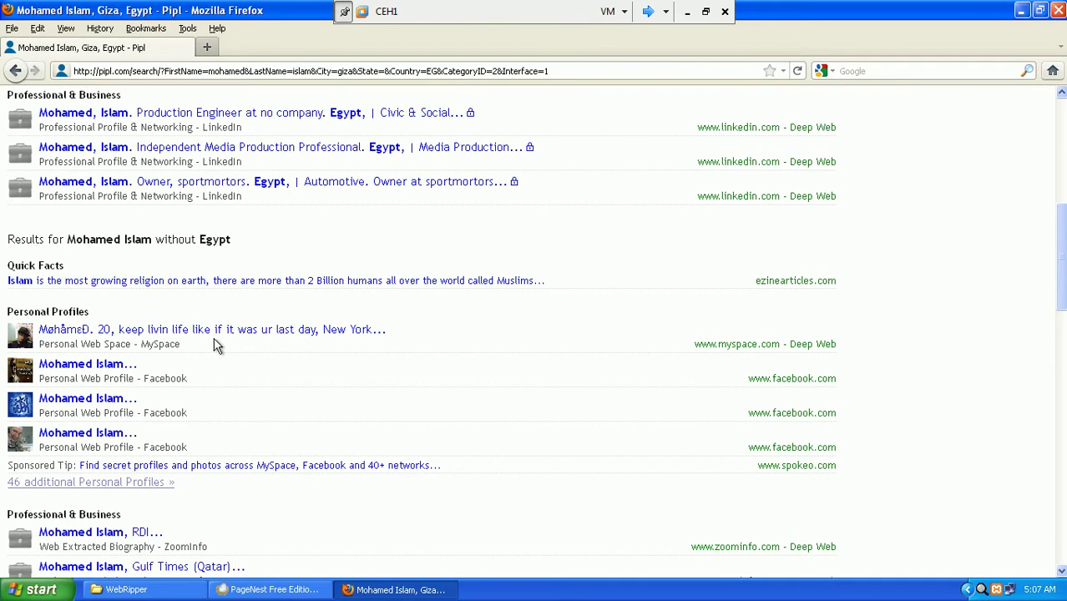
scroll(215, 346, "down", 1)
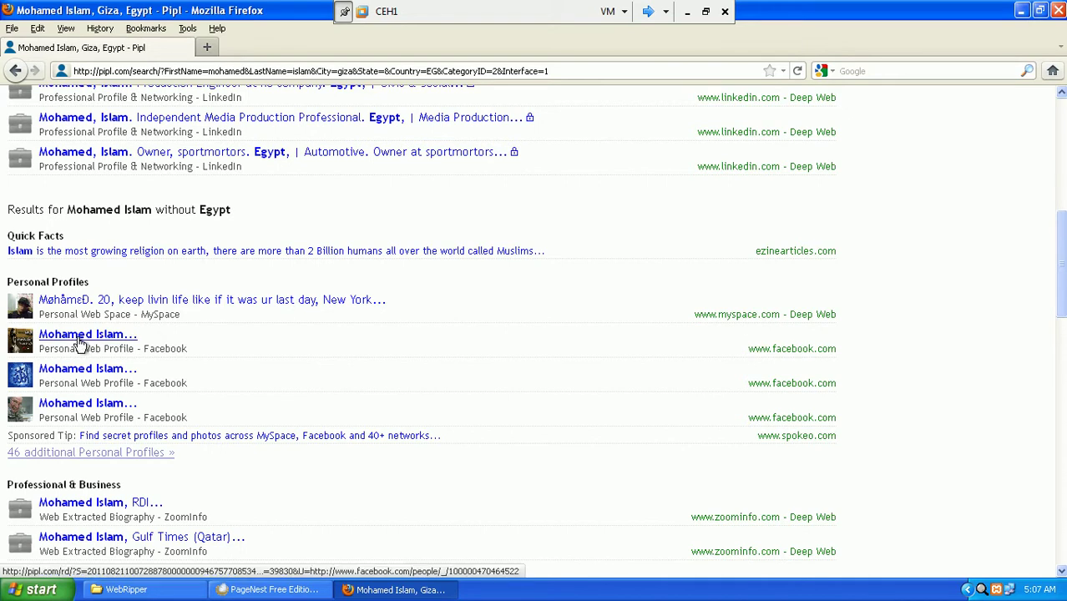
left_click(79, 340)
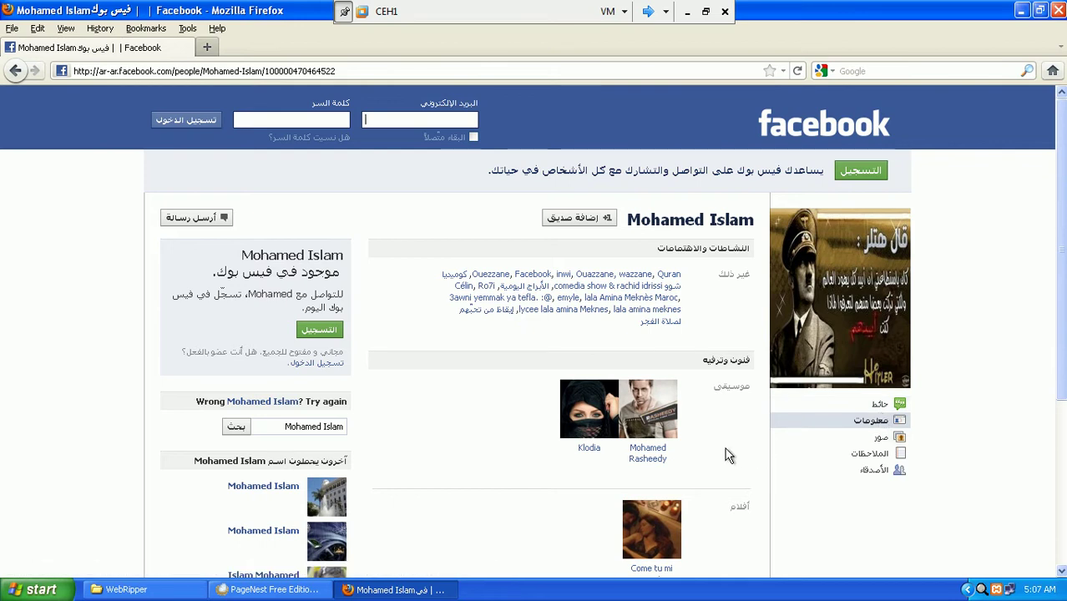
left_click(18, 71)
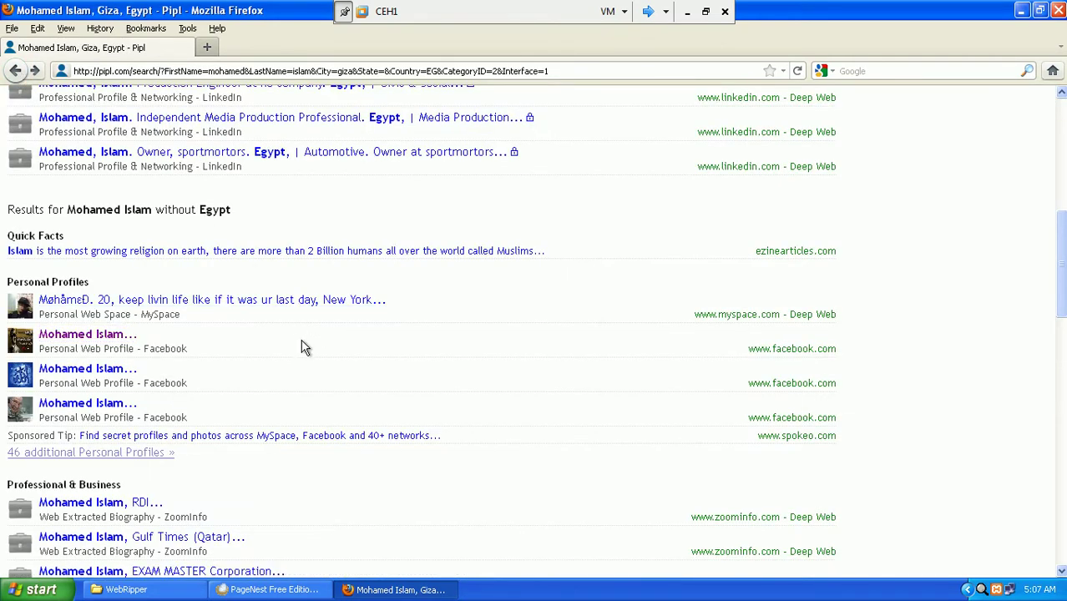
scroll(305, 348, "down", 4)
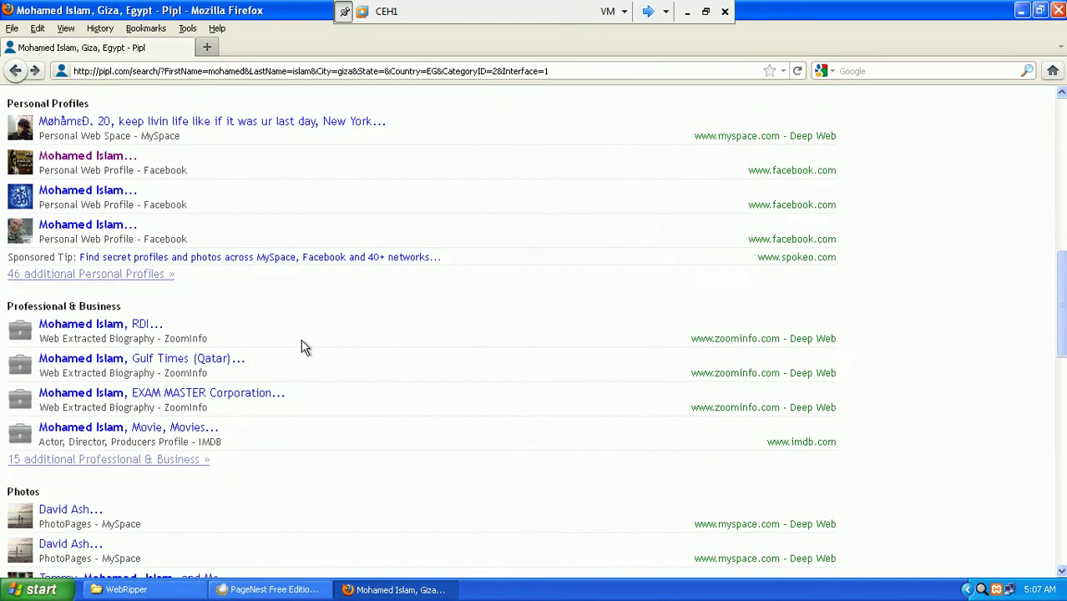
scroll(305, 348, "up", 10)
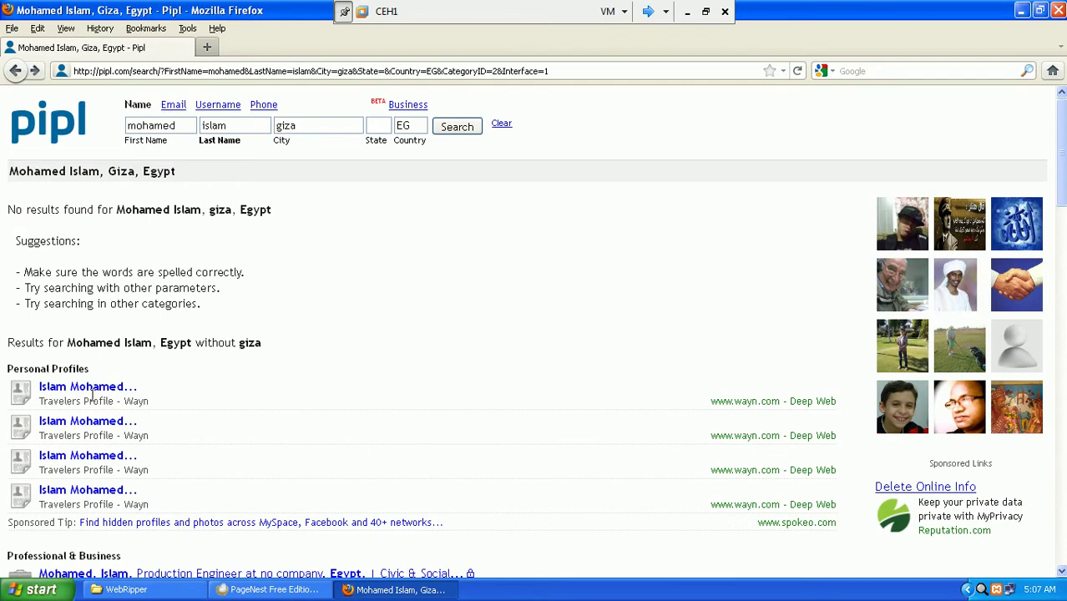
Search Pipl for another person's first and last name, go back, then close Firefox.
double_click(165, 125)
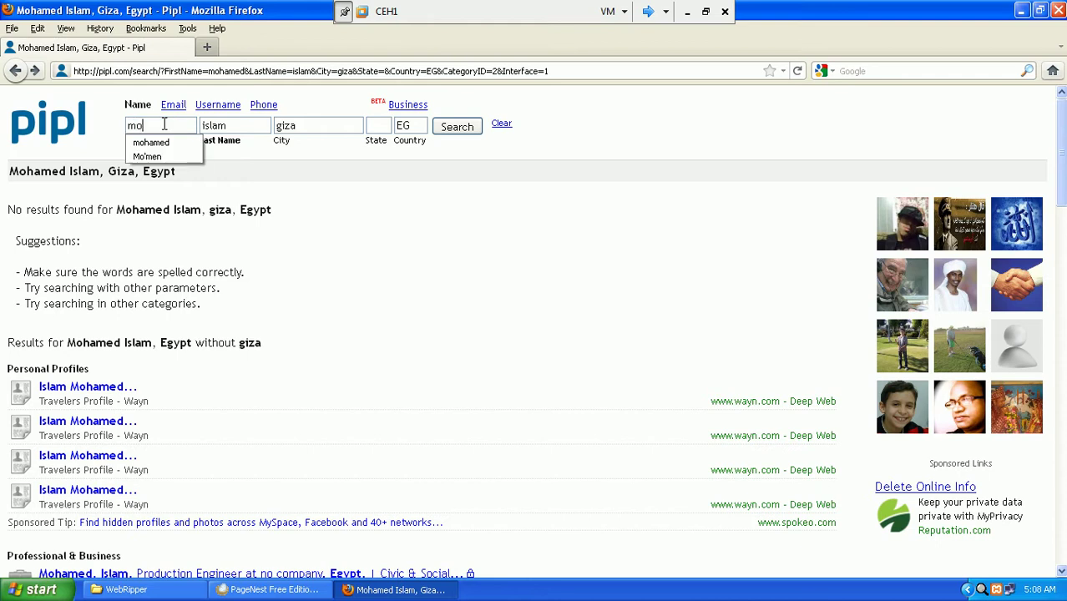
key("Tab")
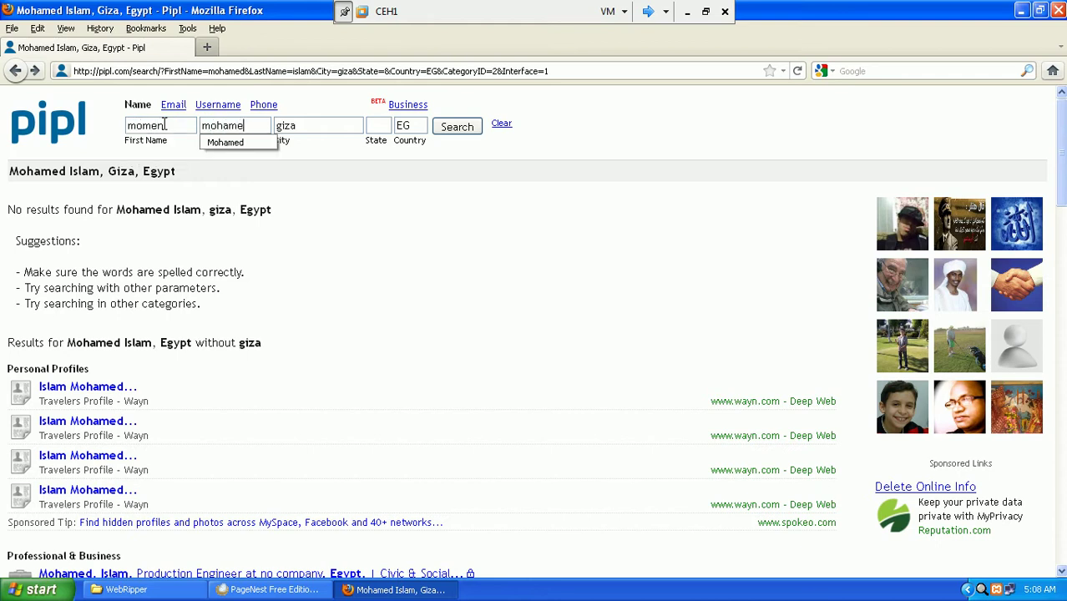
left_click(454, 129)
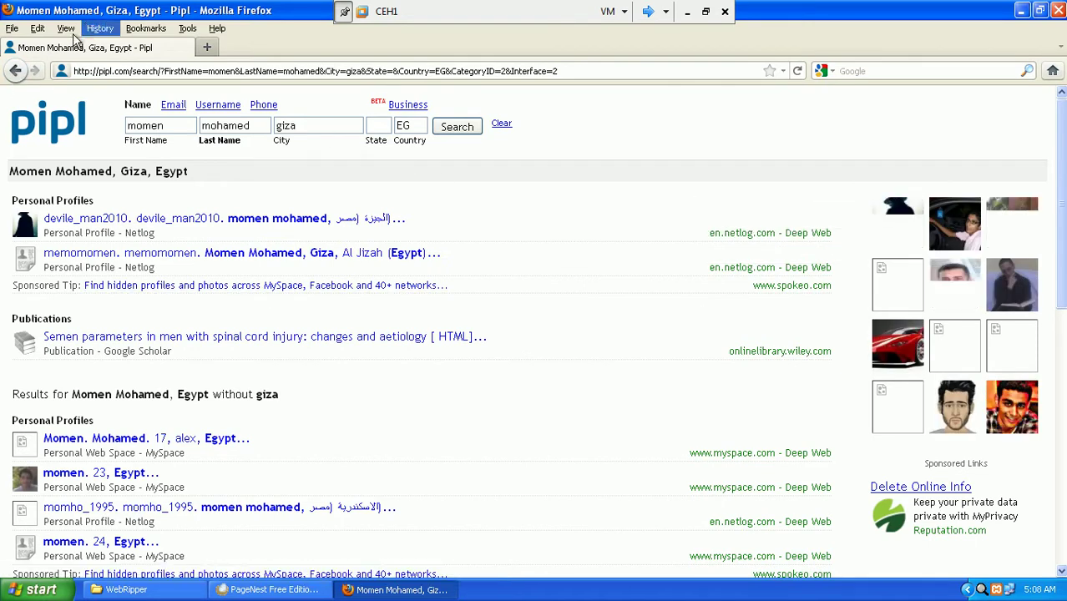
left_click(17, 71)
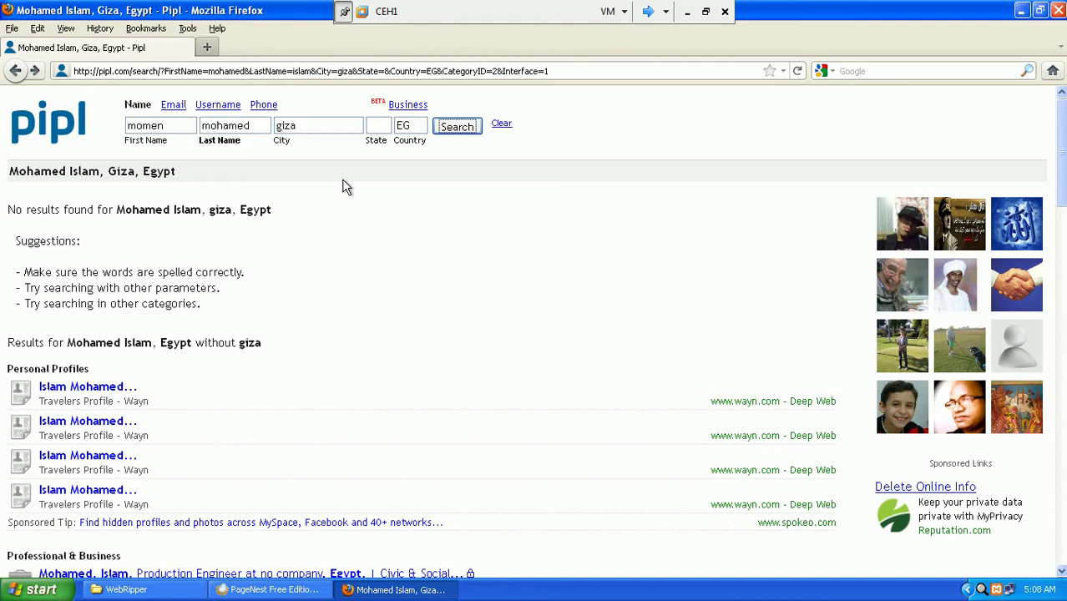
left_click(1059, 12)
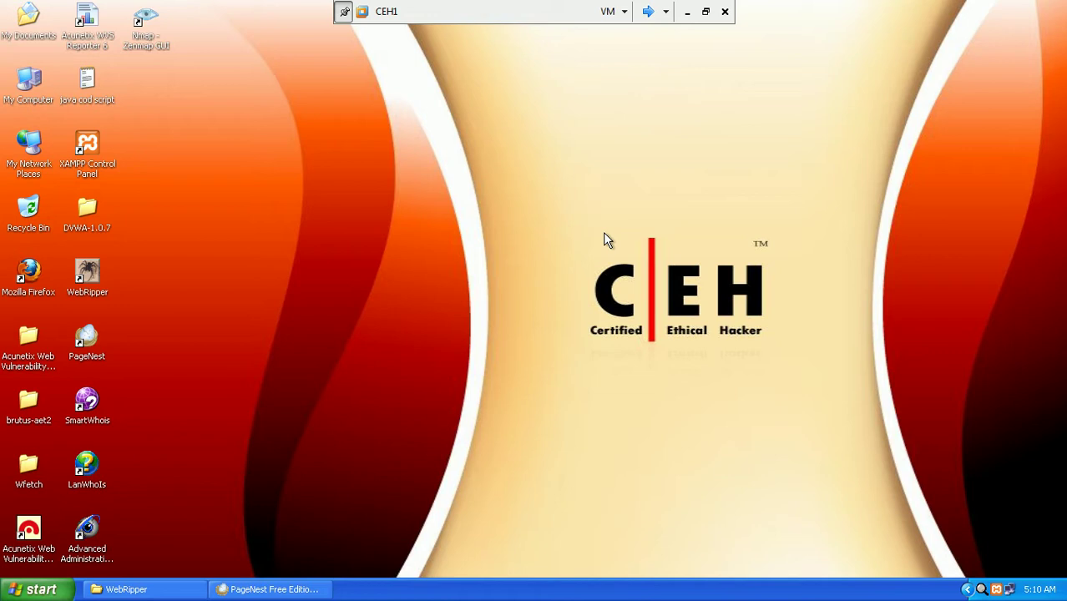
left_click(687, 11)
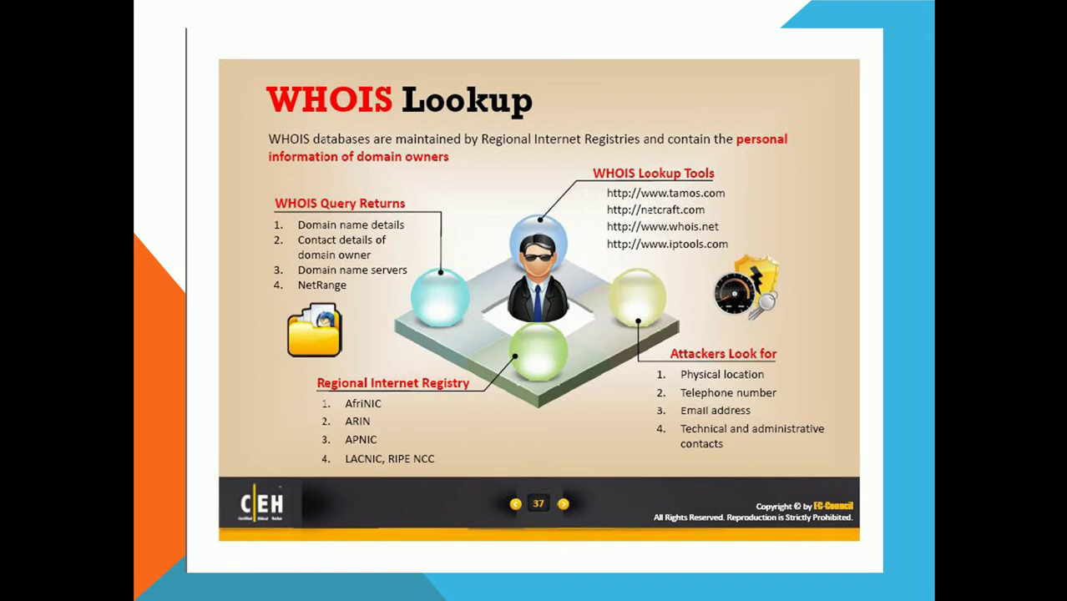
key("alt+Tab")
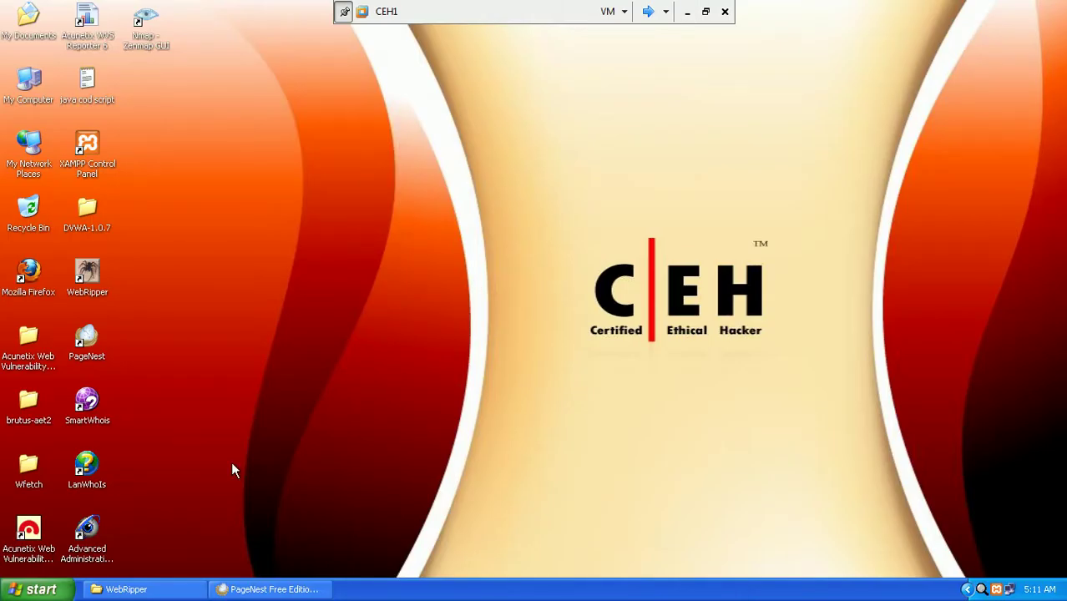
Launch the browser and go to whois.net.
double_click(28, 269)
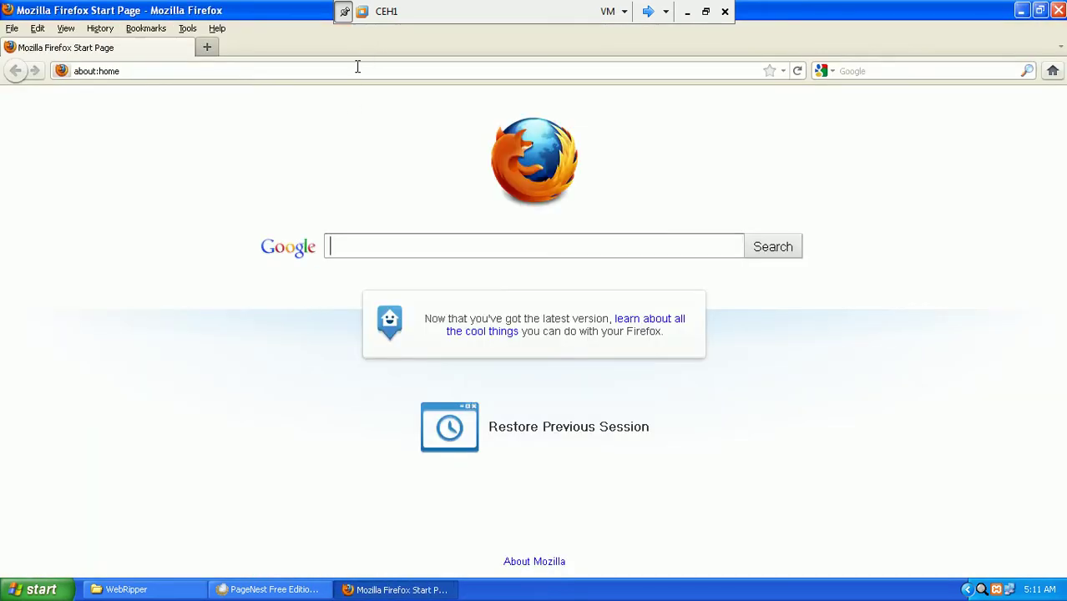
left_click(358, 66)
type("wh")
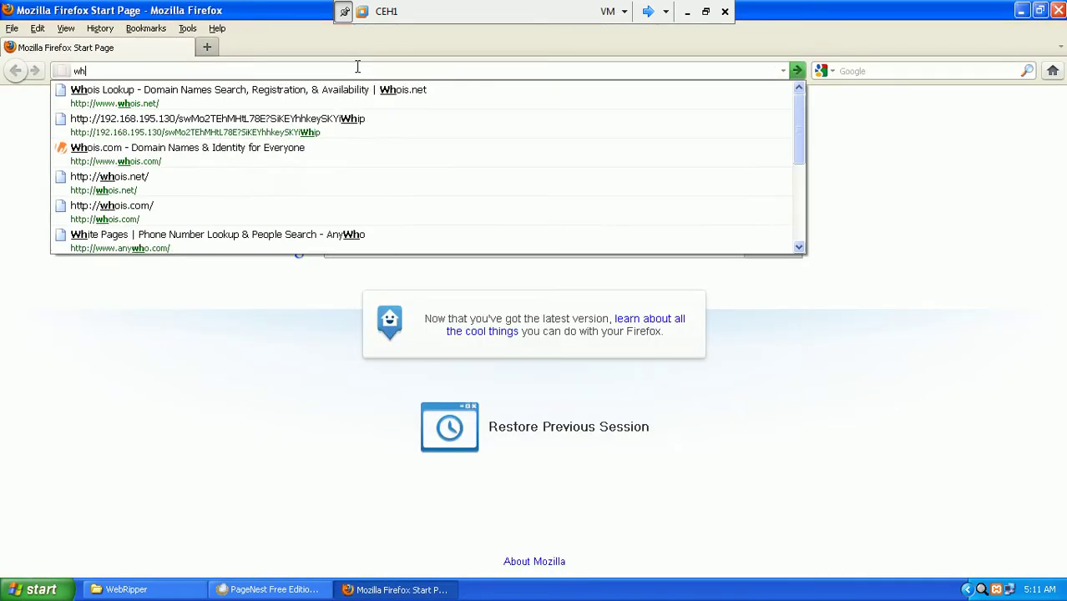
type("ois.net")
key("Return")
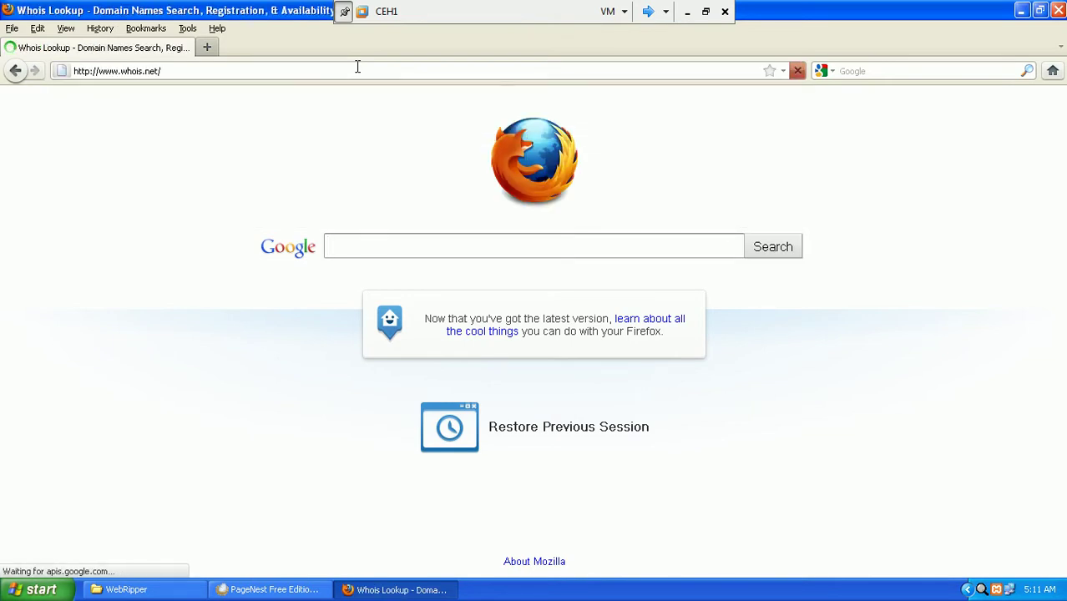
Look up microsoft.com's WHOIS record and read its contacts, dates and name servers.
left_click(438, 268)
type("microsoft.com")
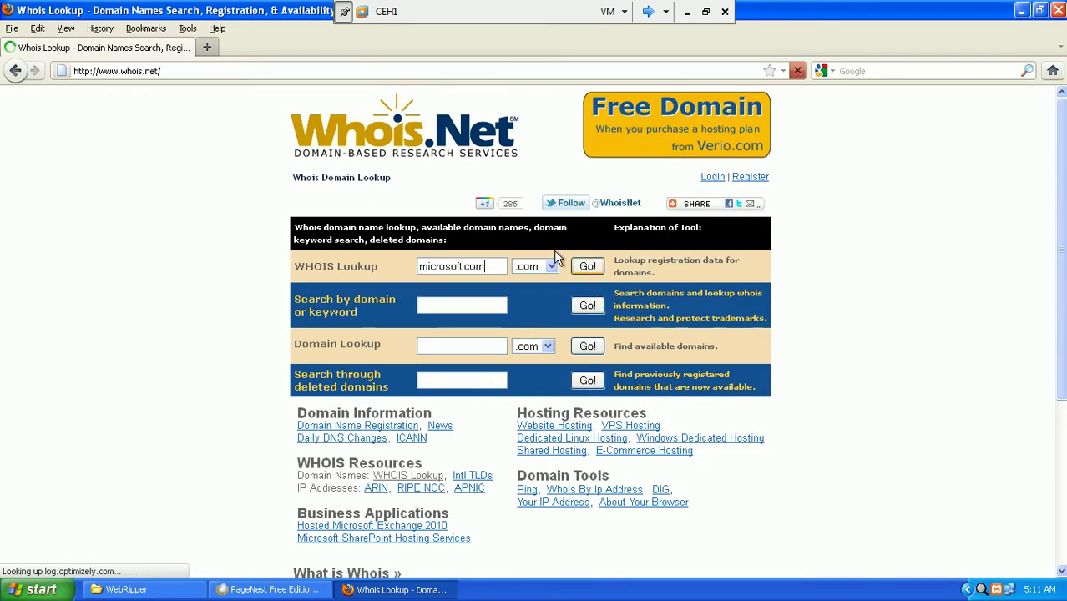
left_click(588, 268)
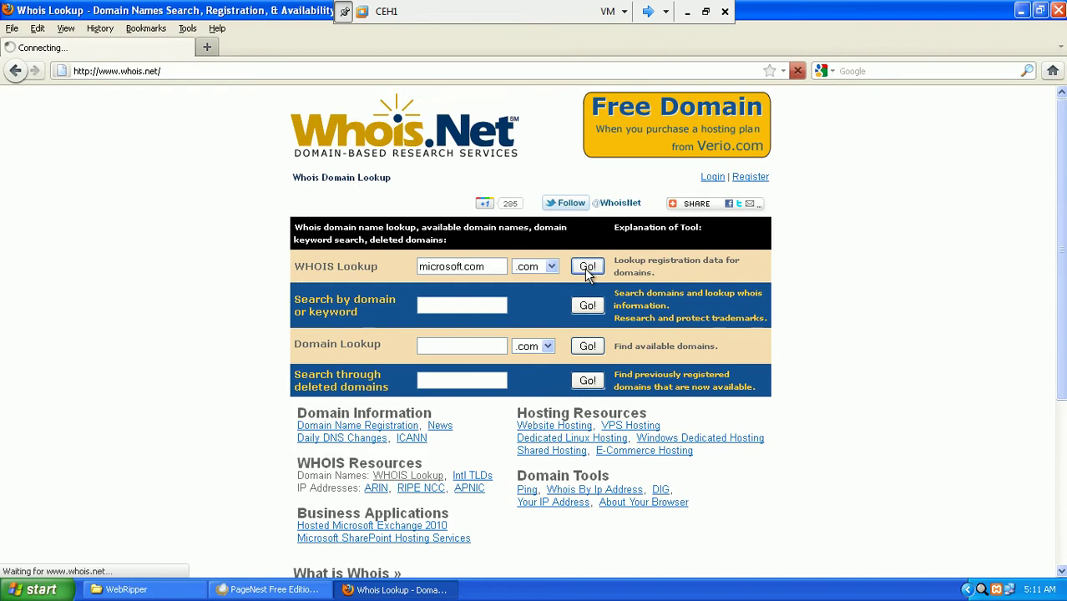
scroll(588, 276, "down", 4)
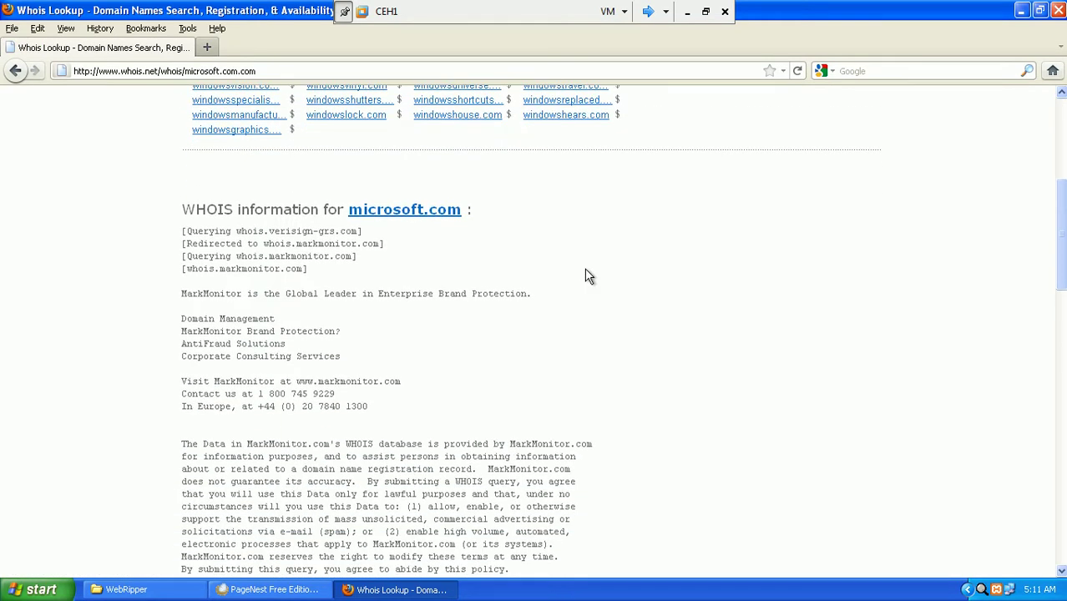
scroll(588, 276, "down", 6)
scroll(587, 277, "down", 6)
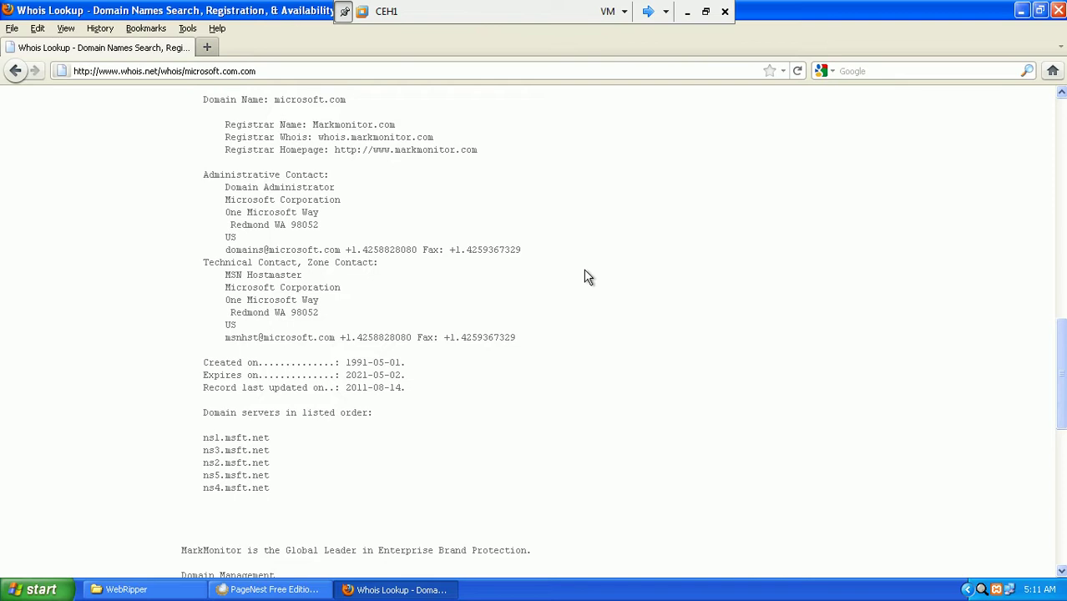
Return the WebRipper window to the Website Mirroring Tools folder.
left_click(126, 589)
left_click(371, 447)
key("BackSpace")
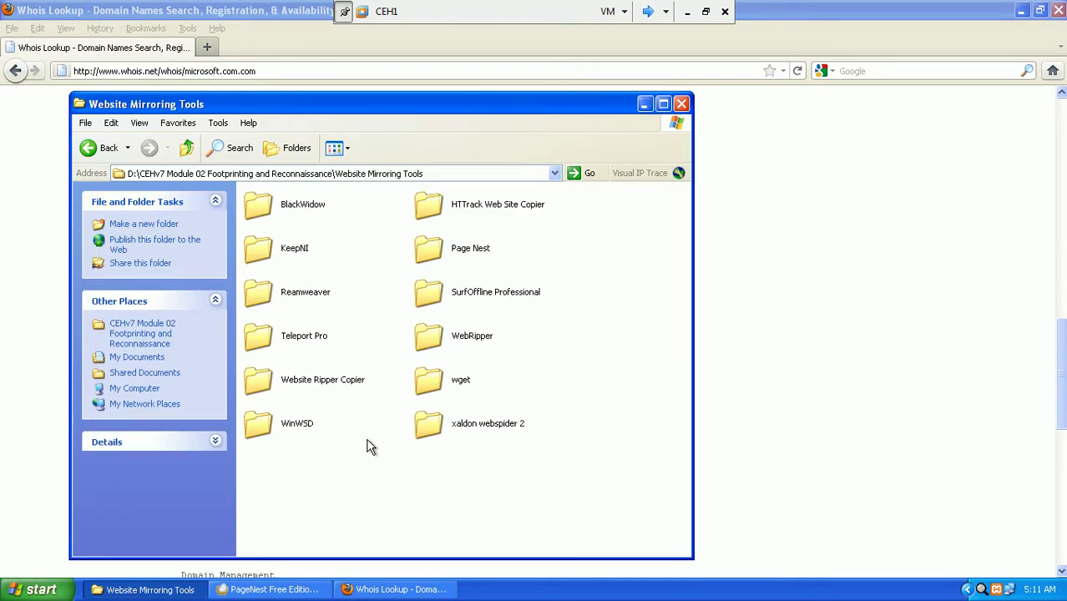
Launch SmartWhois and review tedata.net: 212.103.160.54, TE Data in Giza, Egypt, NS1/NS2.TEDATA.NET.
key("super+d")
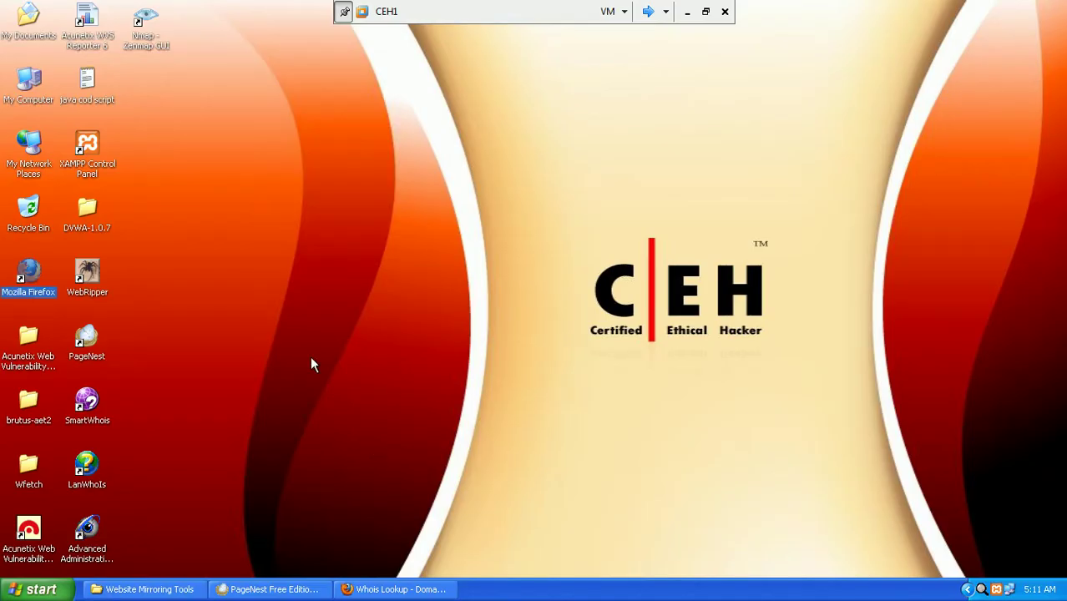
double_click(87, 414)
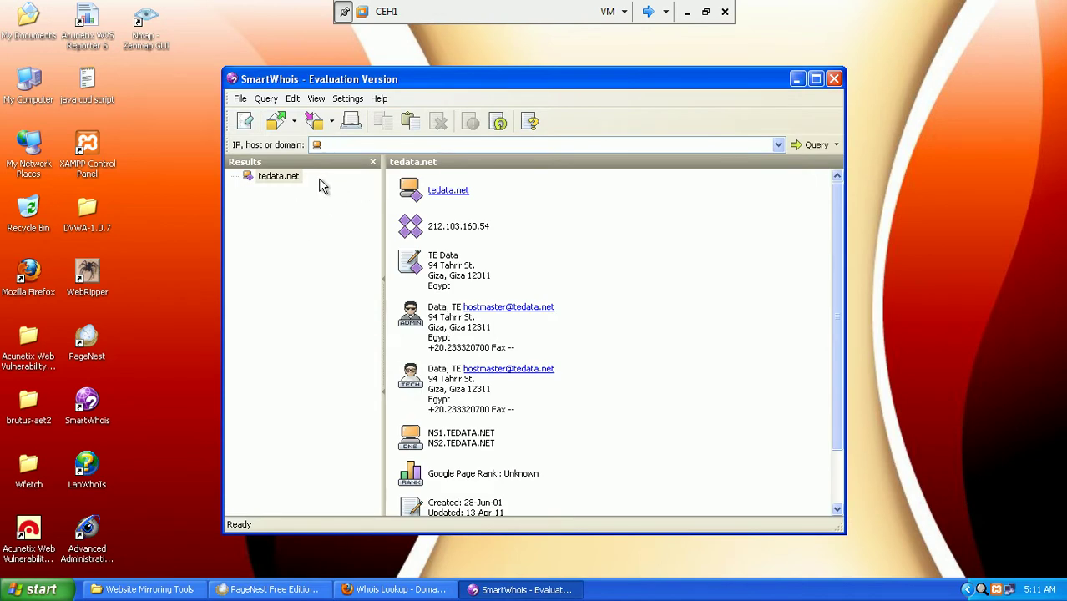
left_click(293, 187)
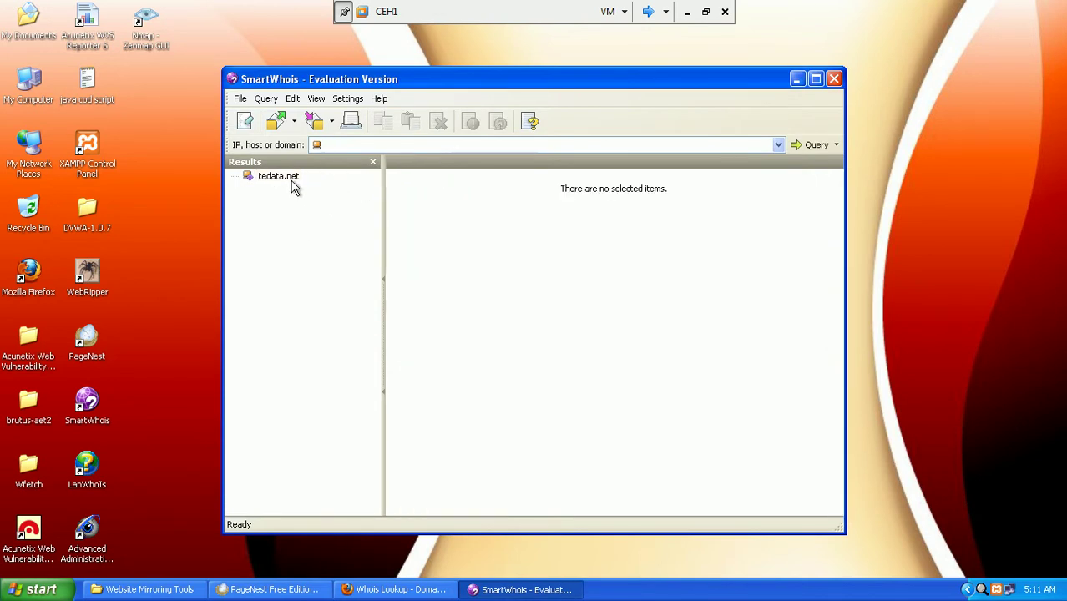
left_click(284, 177)
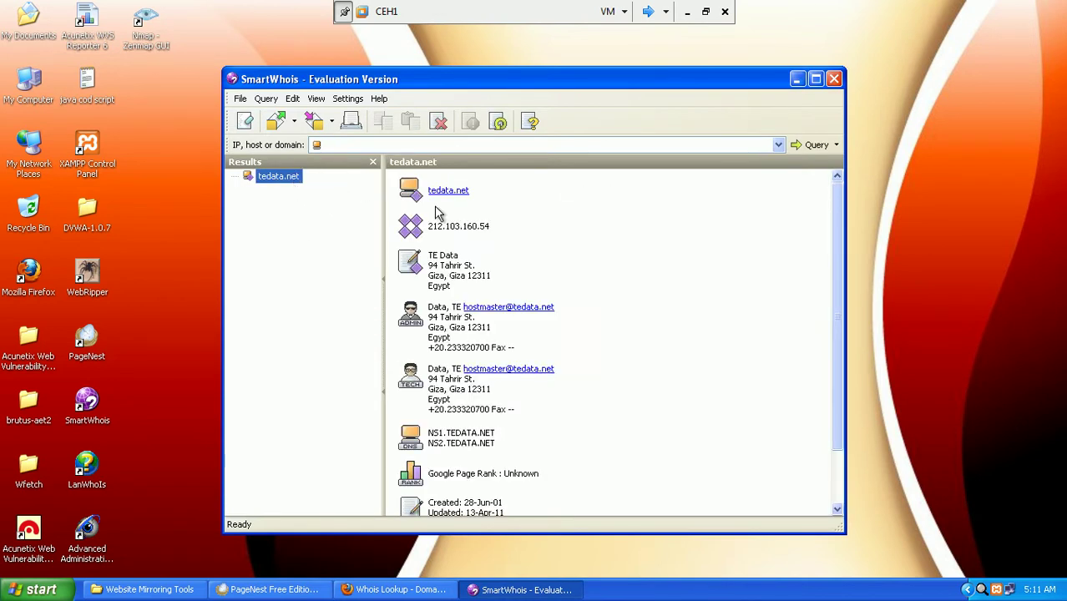
double_click(458, 276)
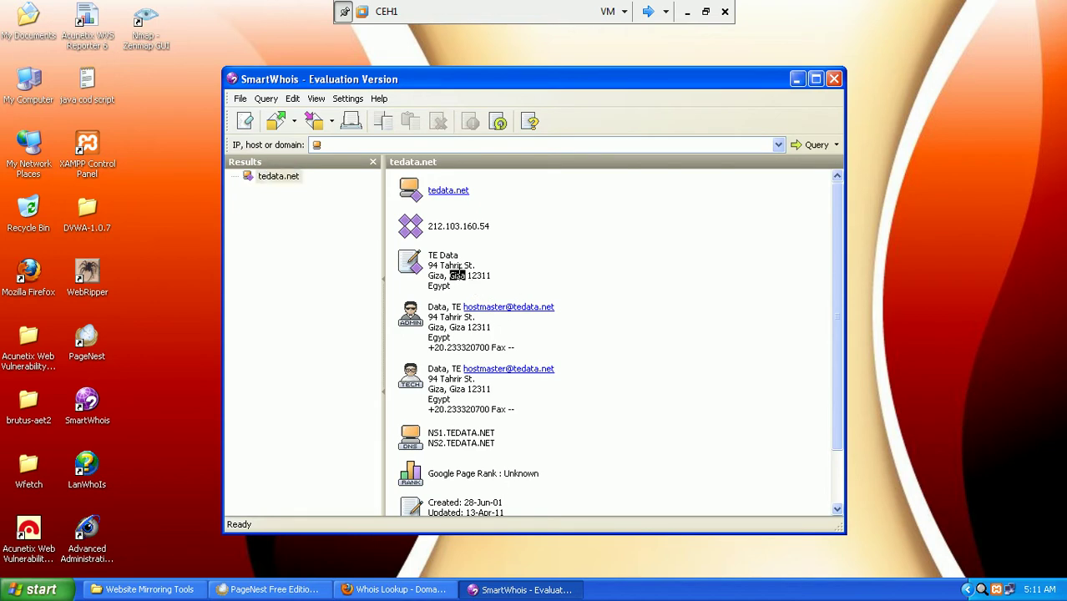
scroll(457, 265, "down", 3)
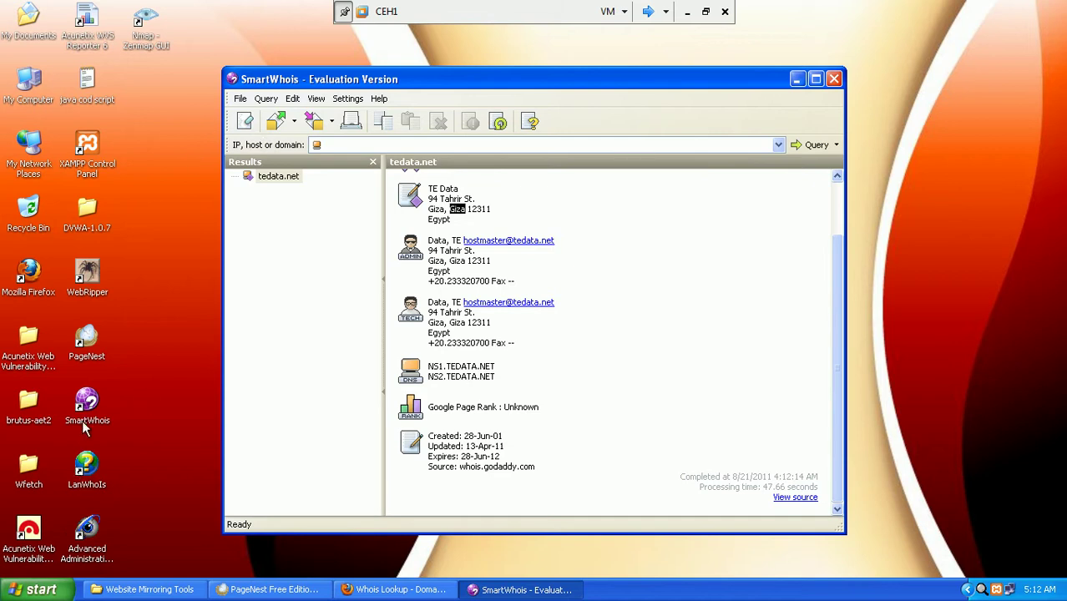
Start AATools' evaluation version with the Whois module and run the microsoft.com lookup.
double_click(99, 562)
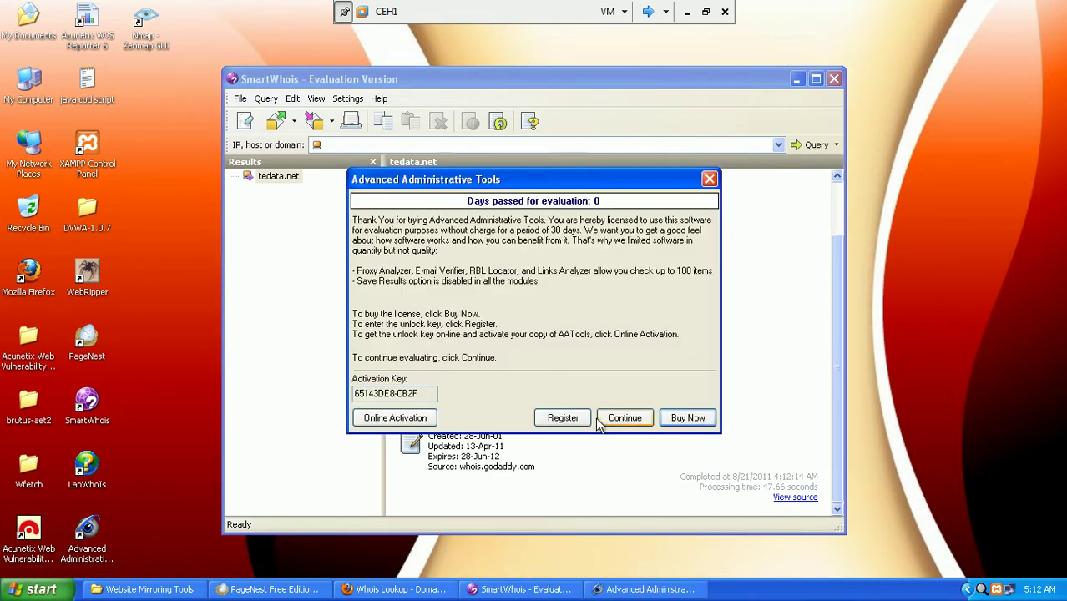
left_click(618, 420)
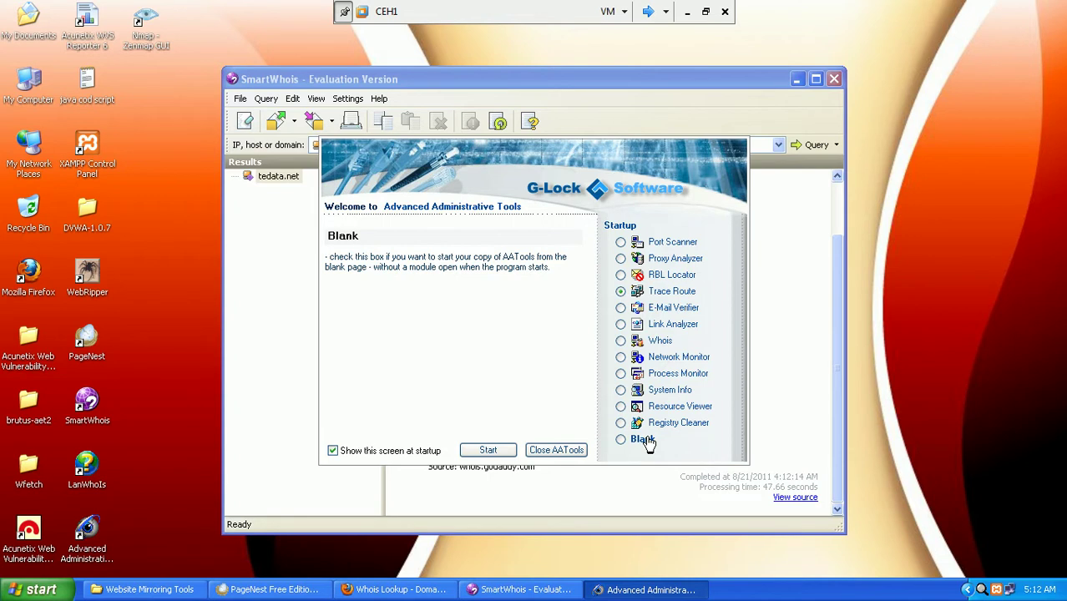
left_click(621, 340)
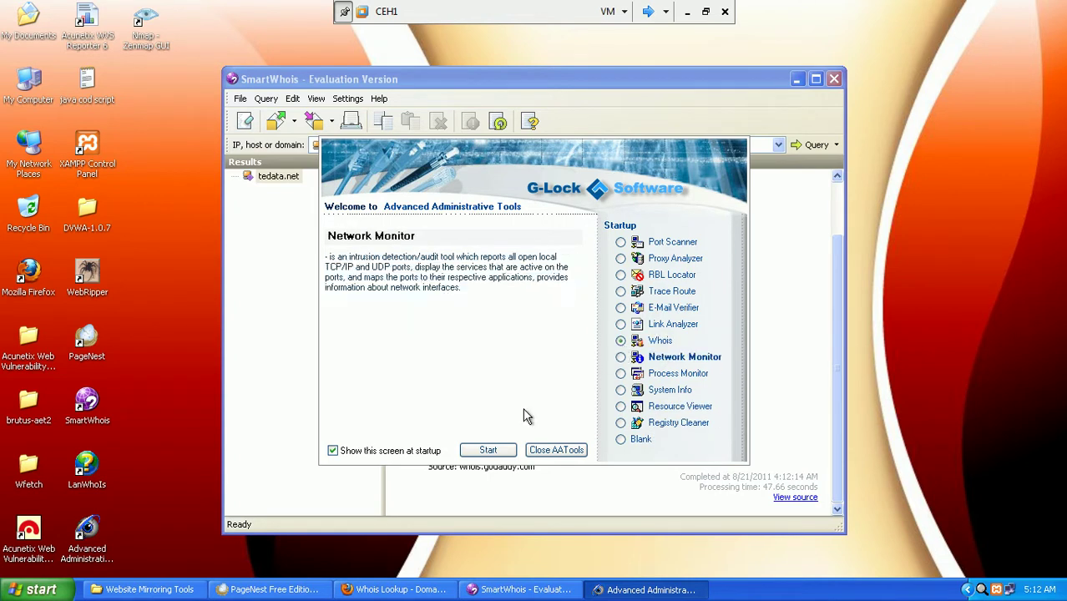
left_click(488, 450)
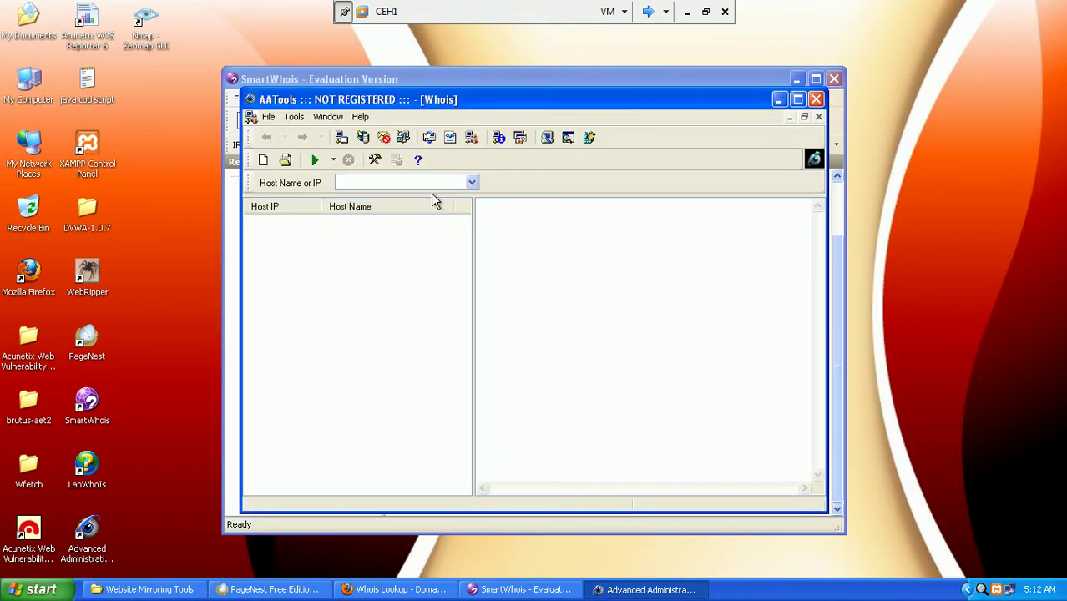
left_click(314, 160)
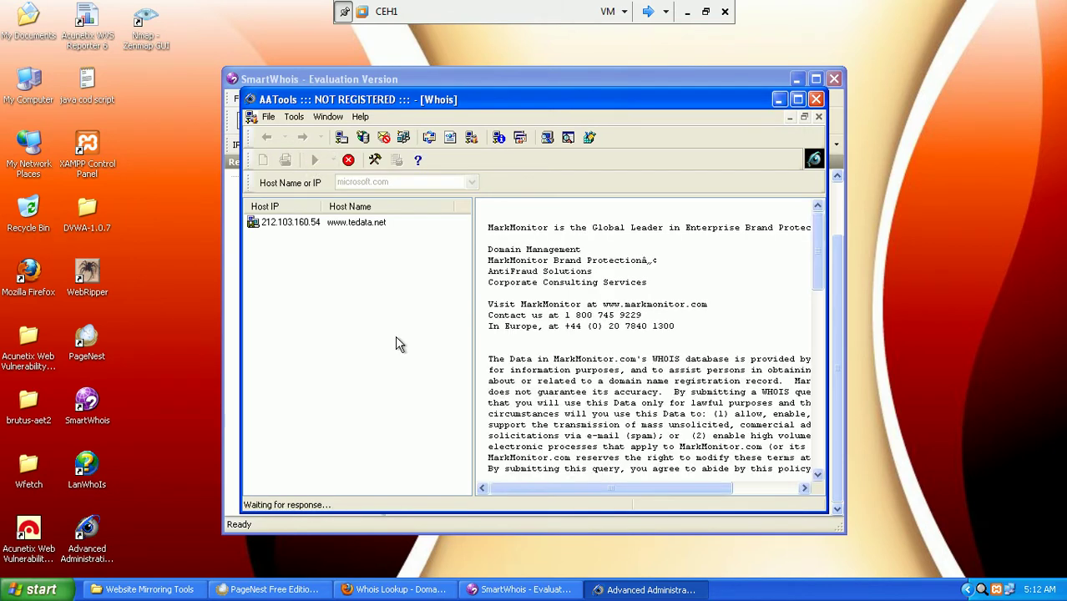
left_click_drag(824, 268, 823, 470)
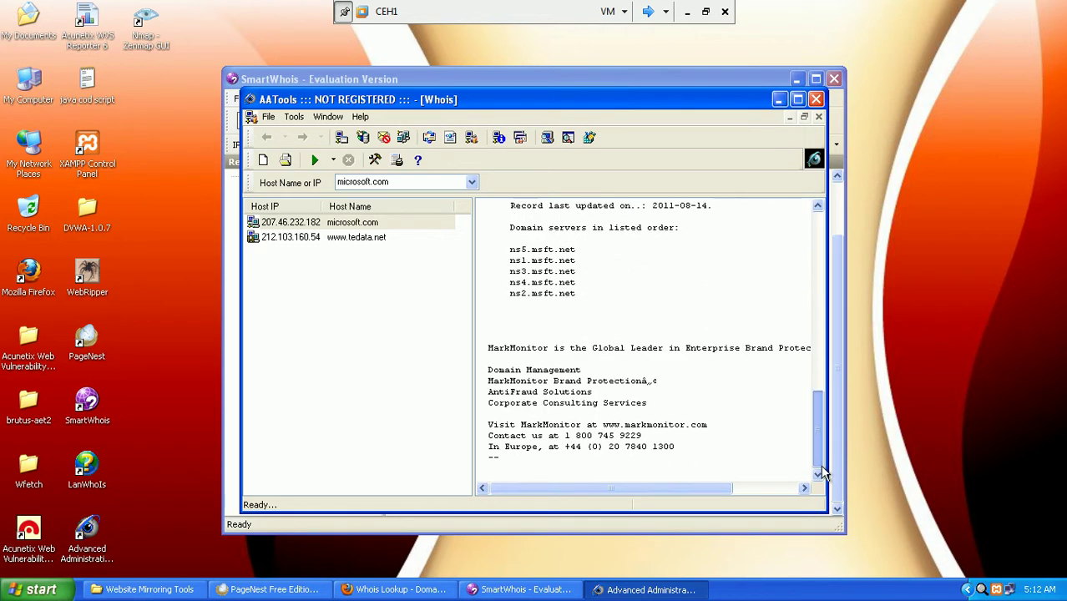
double_click(658, 348)
left_click(374, 239)
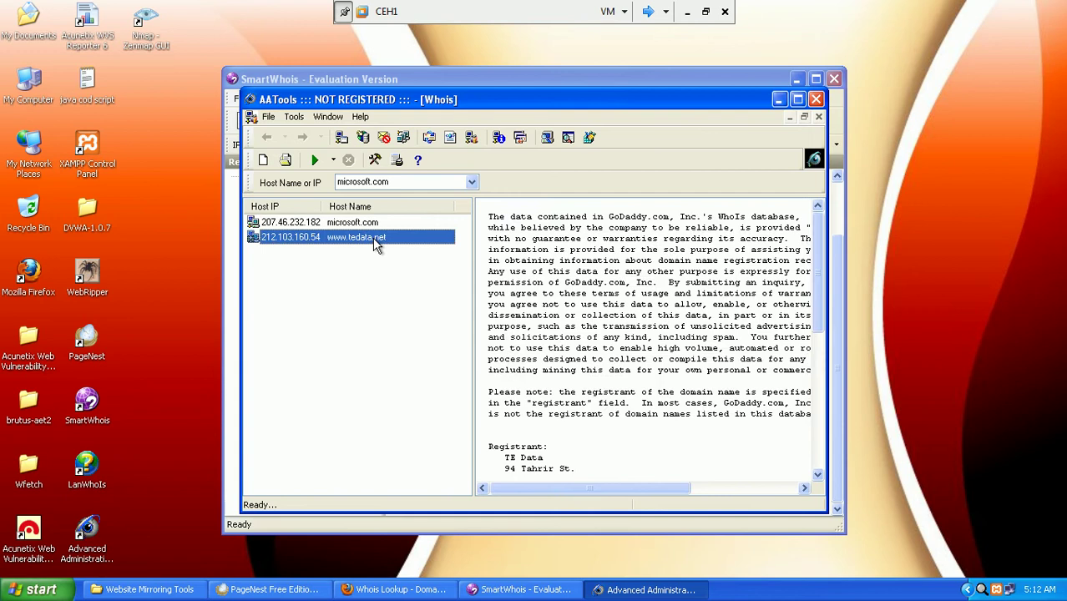
left_click_drag(827, 255, 832, 386)
left_click(628, 298)
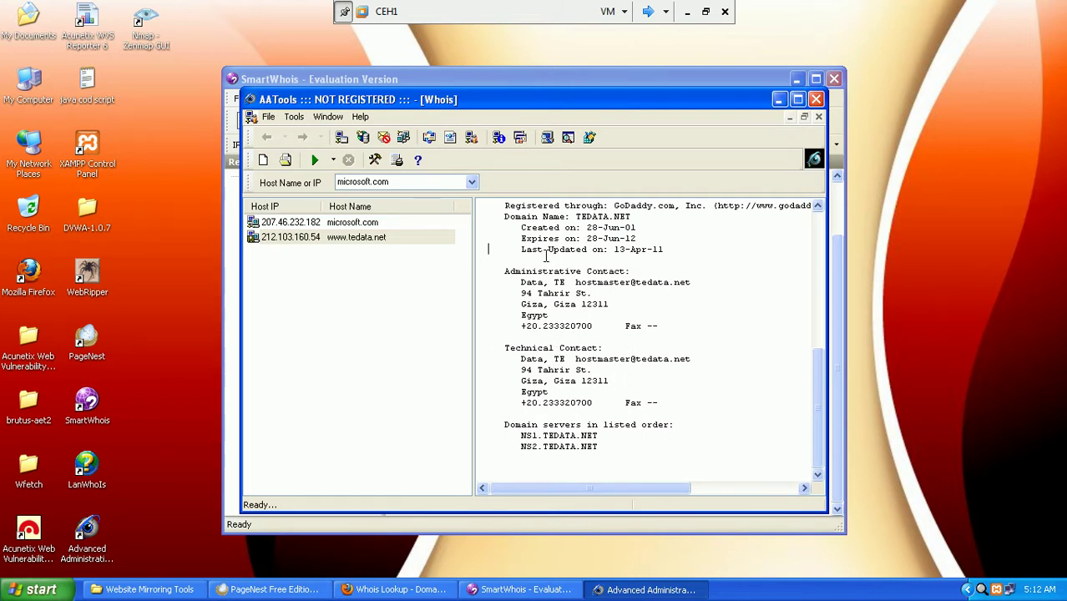
scroll(547, 256, "up", 9)
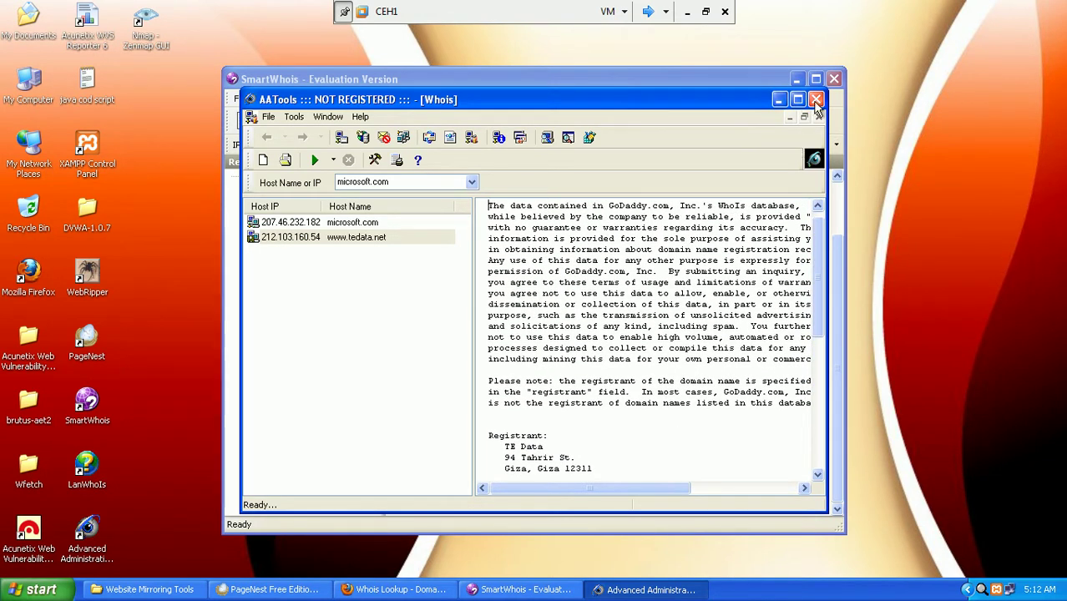
left_click_drag(815, 309, 829, 351)
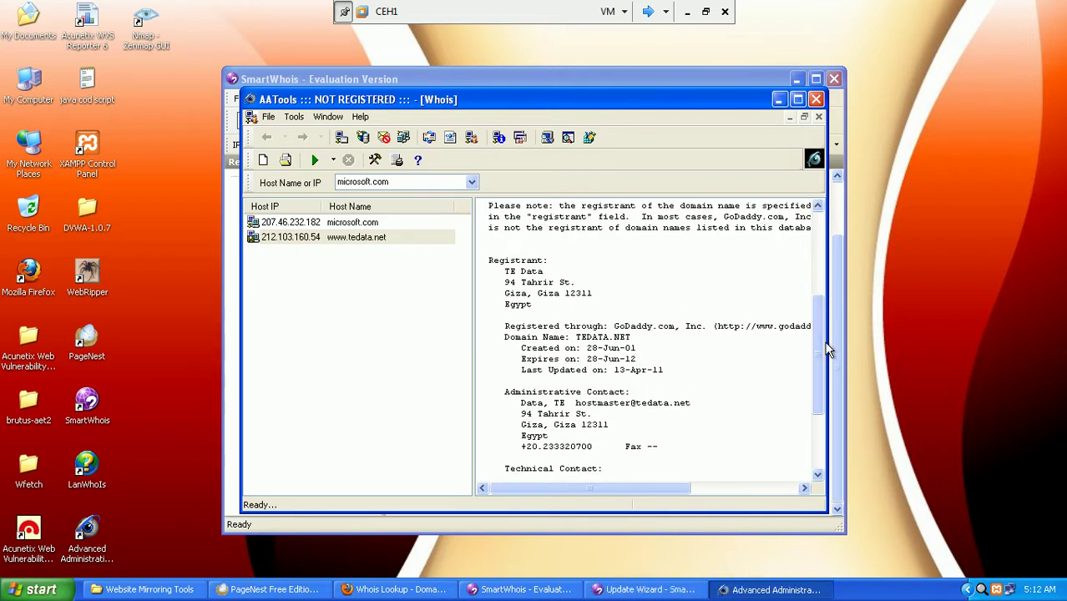
left_click(680, 591)
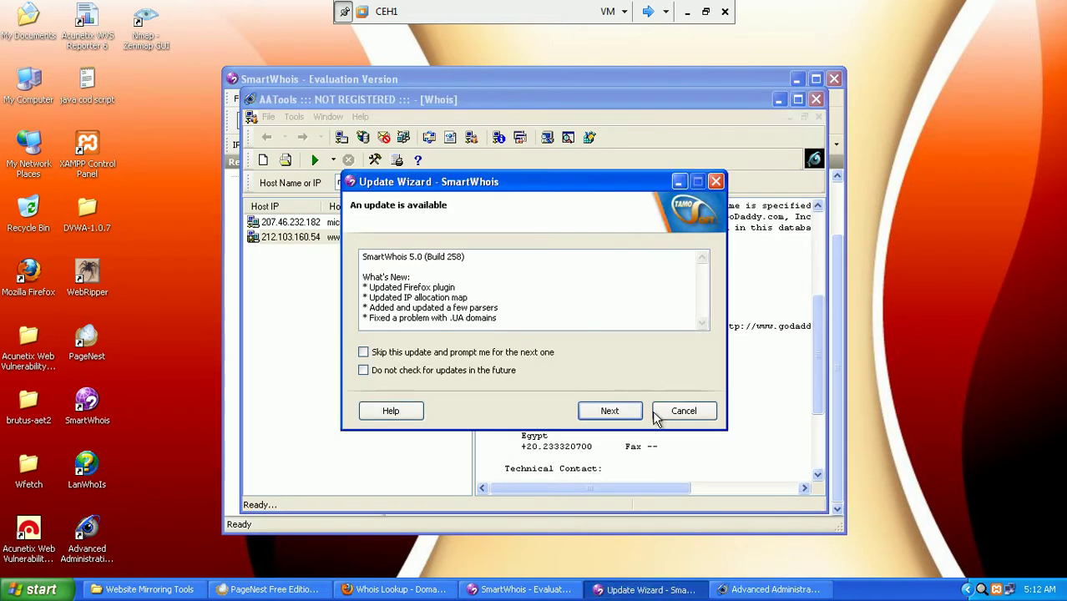
left_click(683, 411)
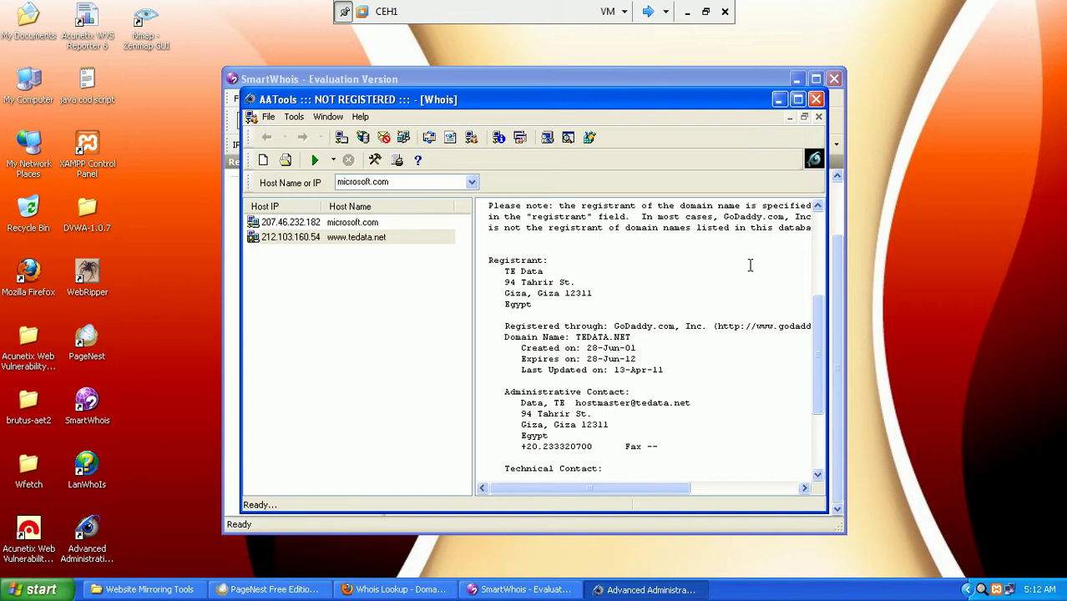
Query microsoft.com in LanWhois, read the MarkMonitor record and ns1–ns5.msft.net, then close it.
double_click(94, 490)
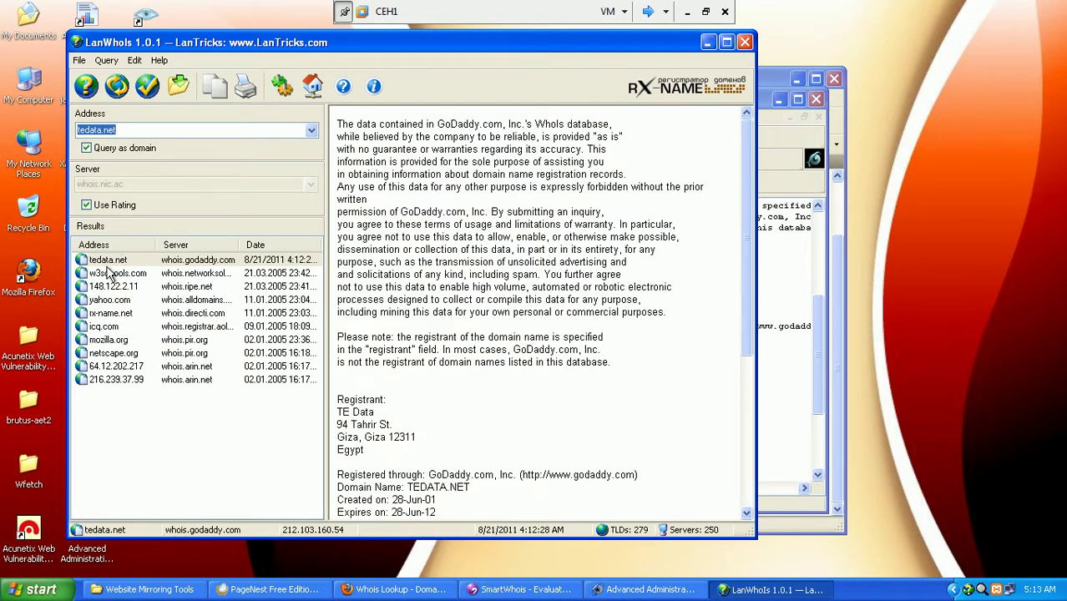
type("microsoft.com")
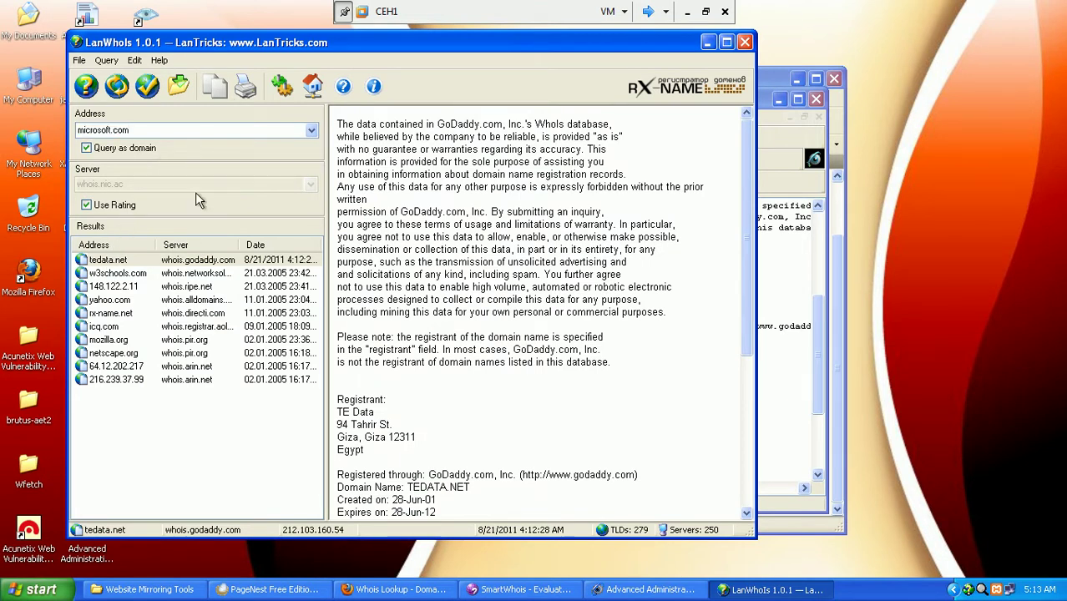
key("Return")
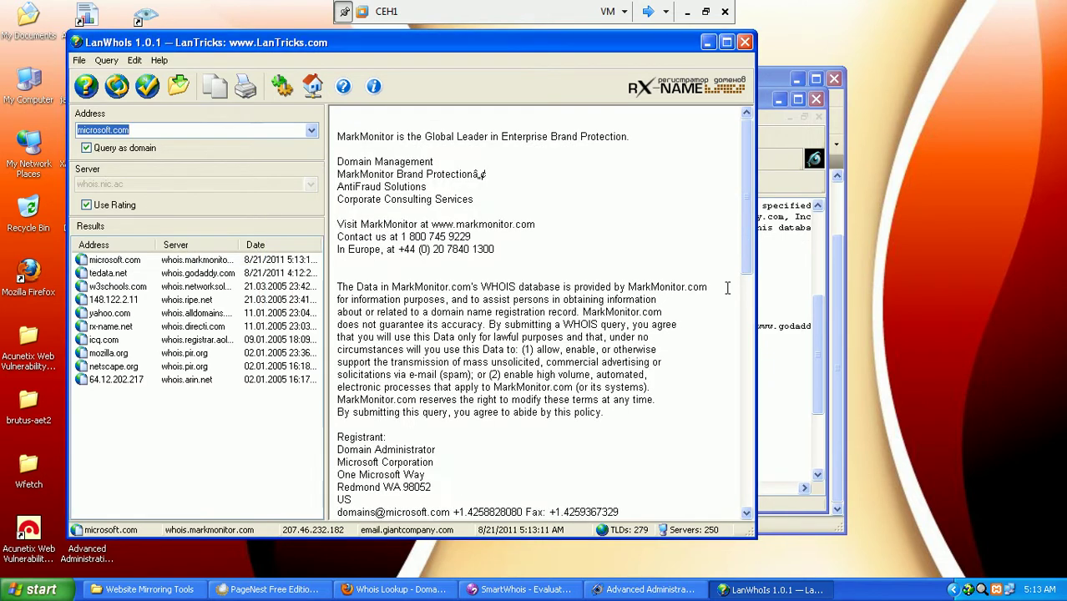
left_click_drag(749, 252, 757, 489)
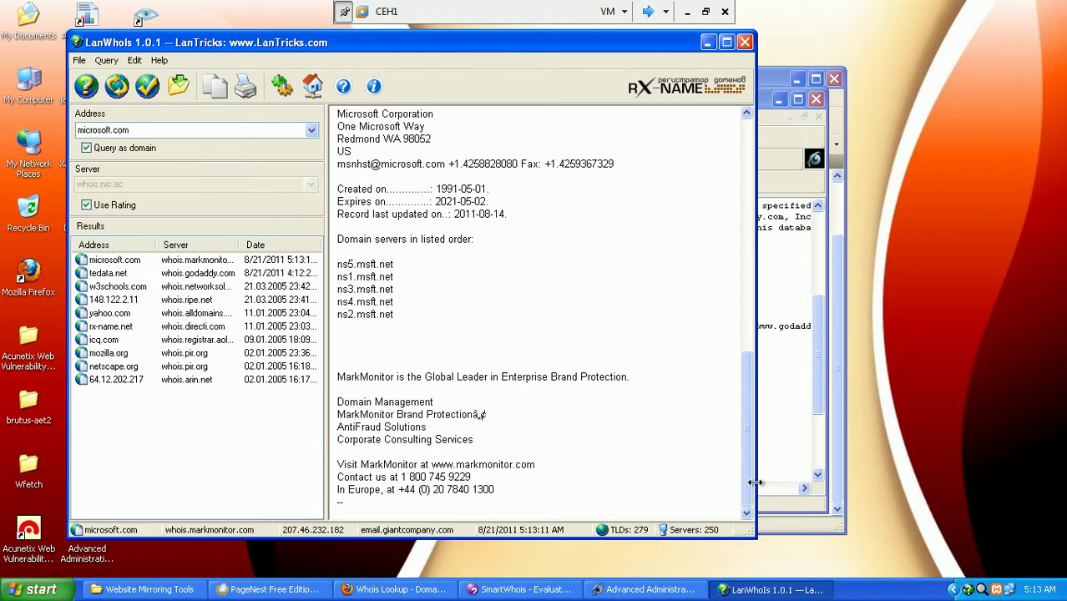
left_click(746, 42)
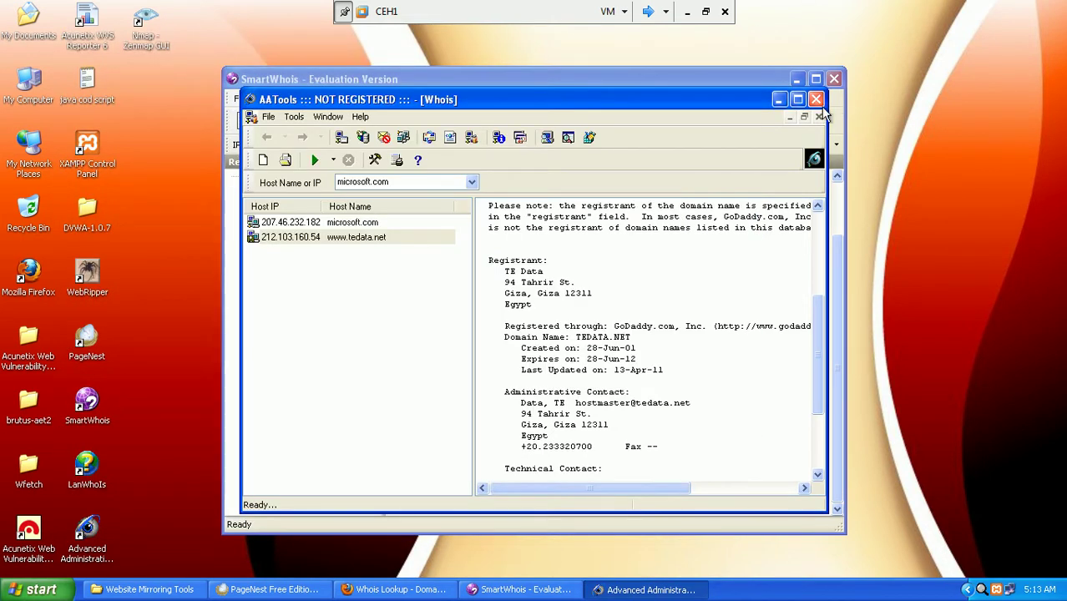
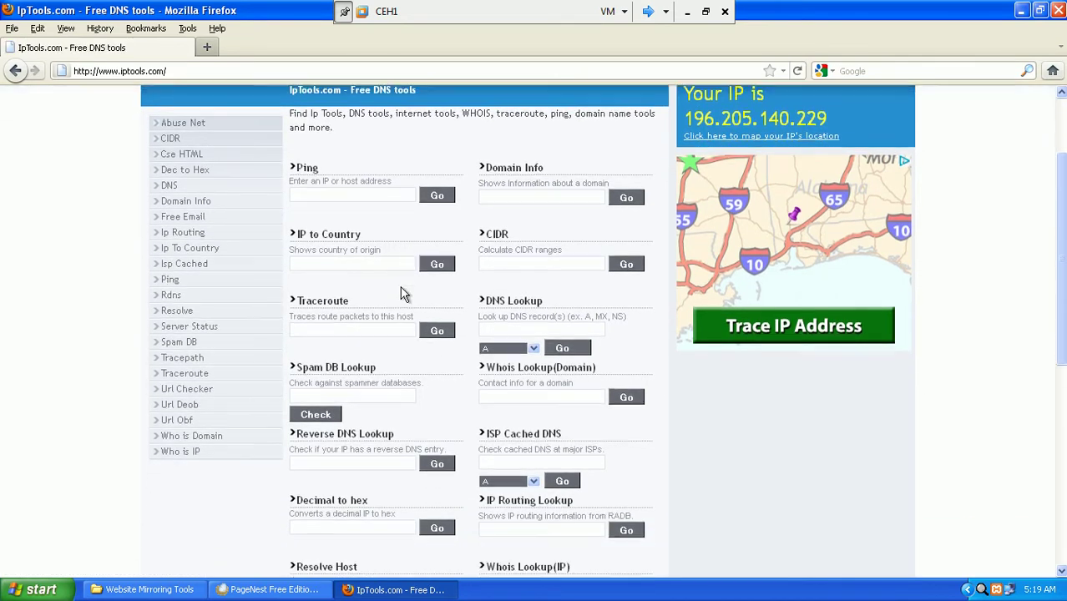
Look up microsoft.com's MX records and review name servers ns2 and ns5 in the authority section.
left_click(533, 349)
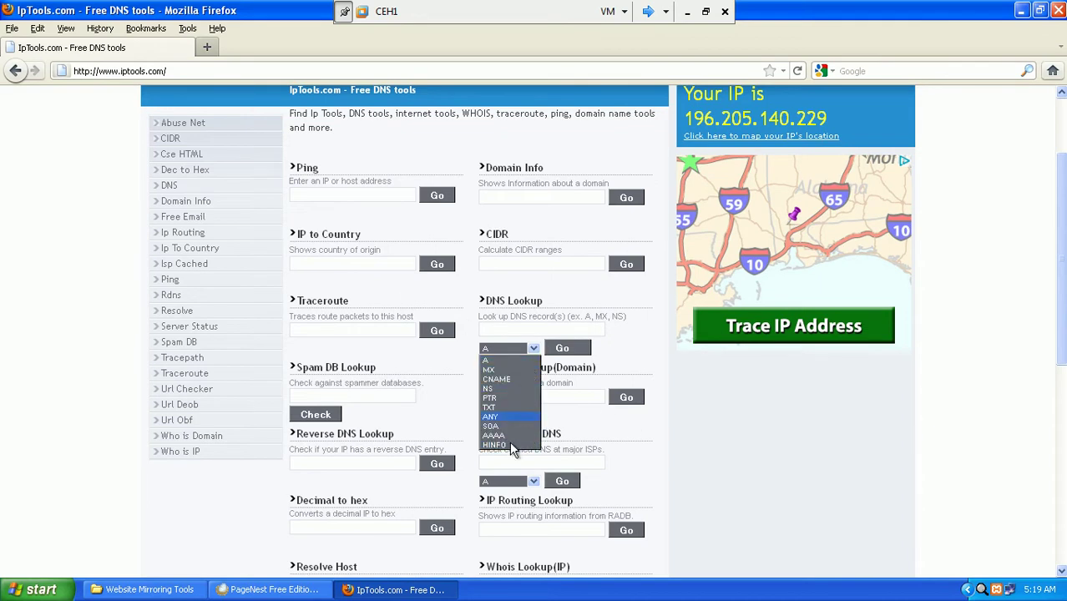
left_click(550, 331)
type("microsoft.com")
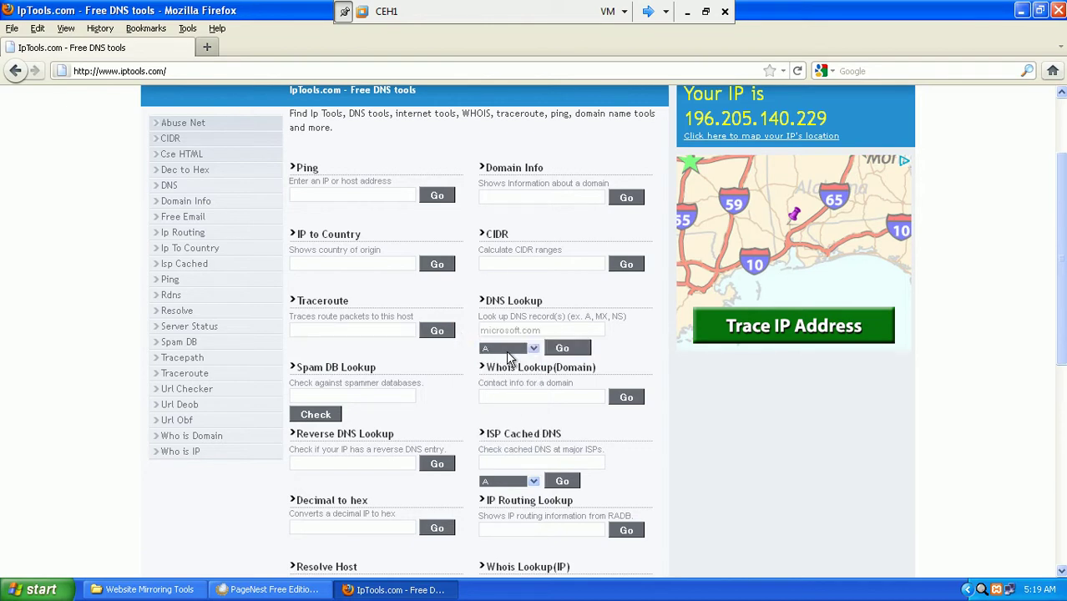
left_click(506, 350)
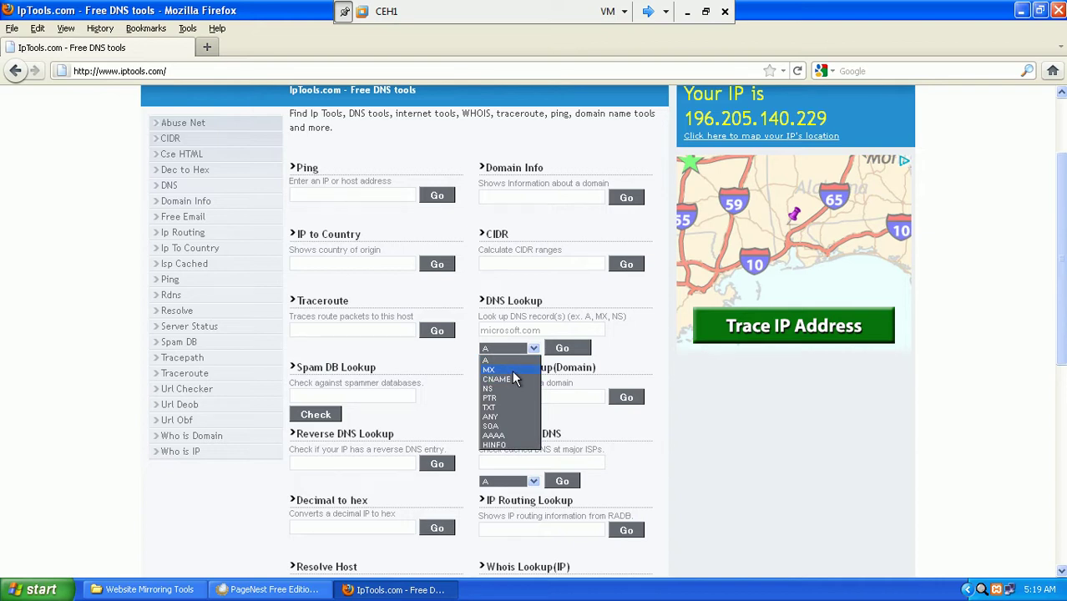
left_click(510, 372)
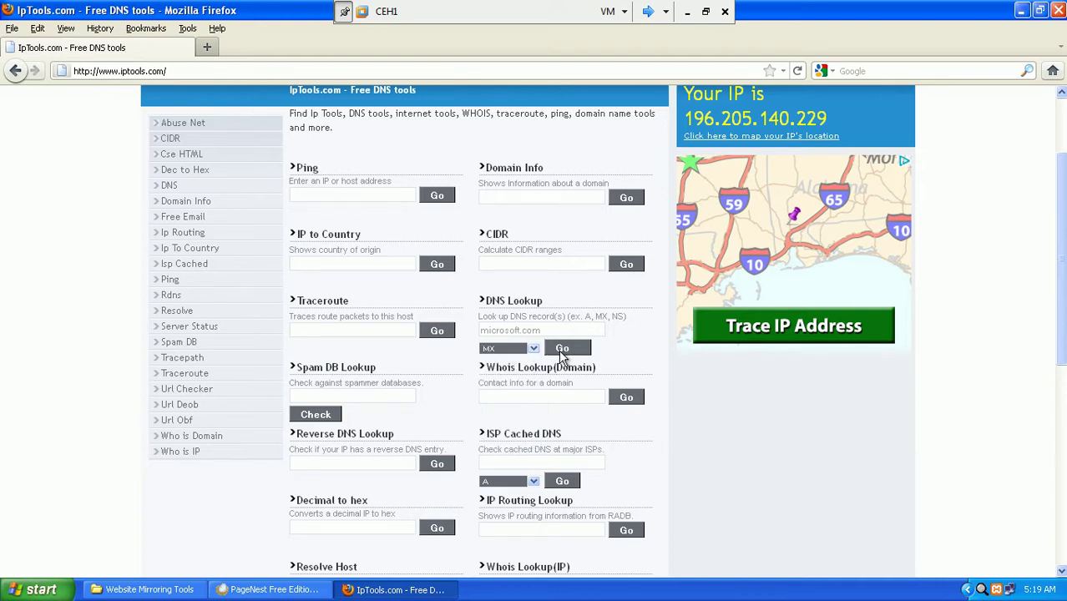
left_click(559, 351)
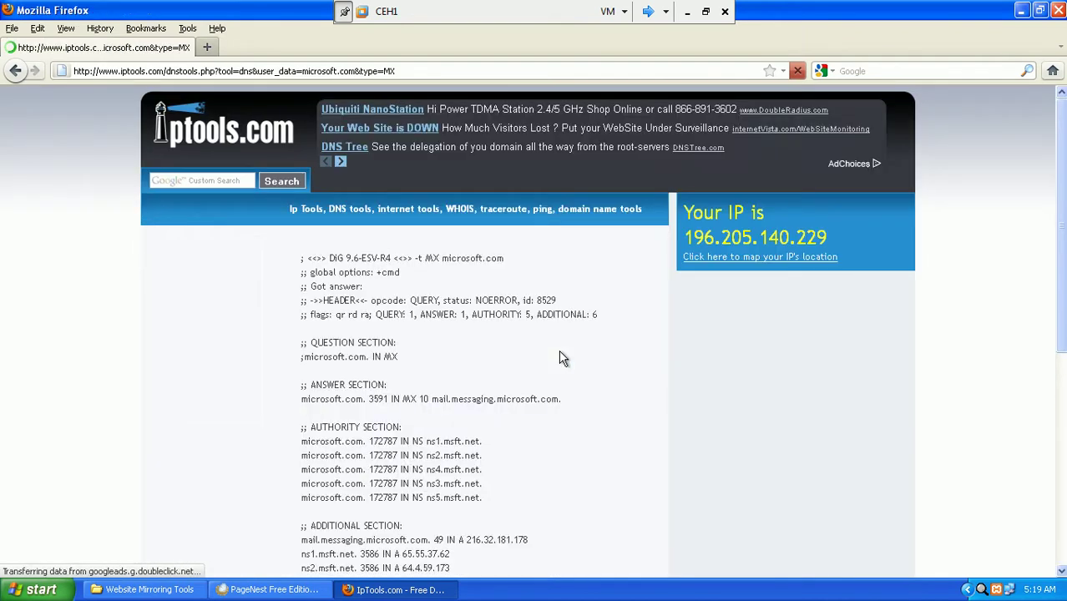
scroll(559, 358, "down", 2)
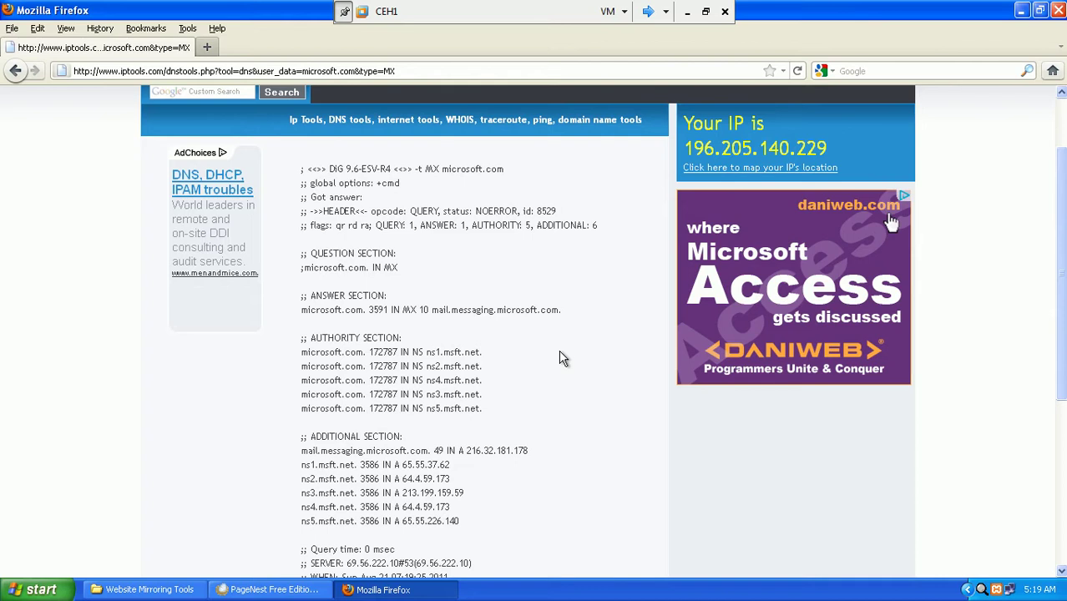
scroll(560, 358, "down", 1)
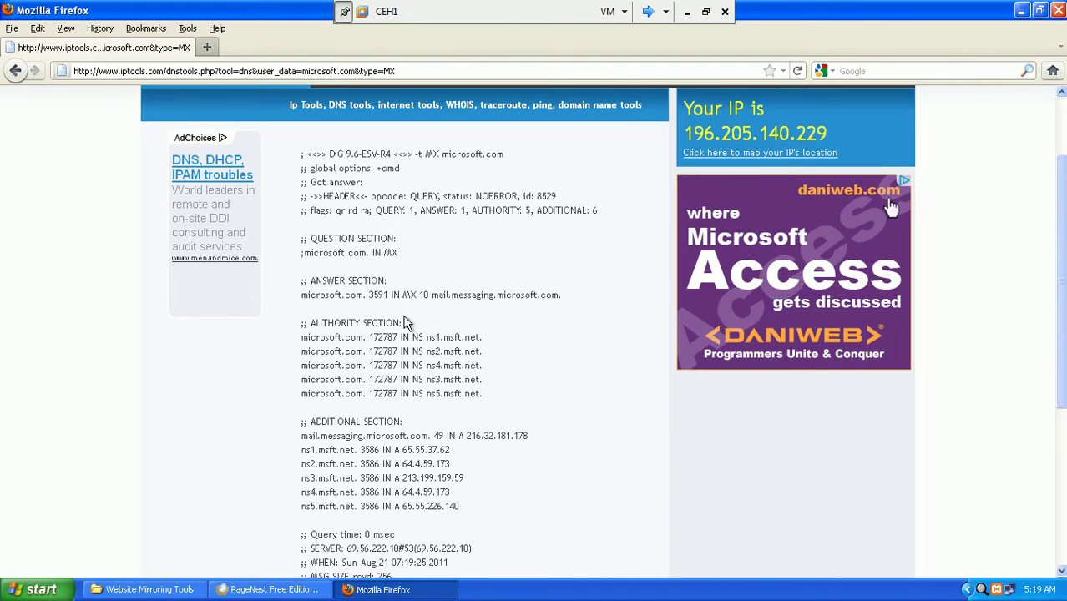
double_click(433, 351)
scroll(433, 351, "down", 1)
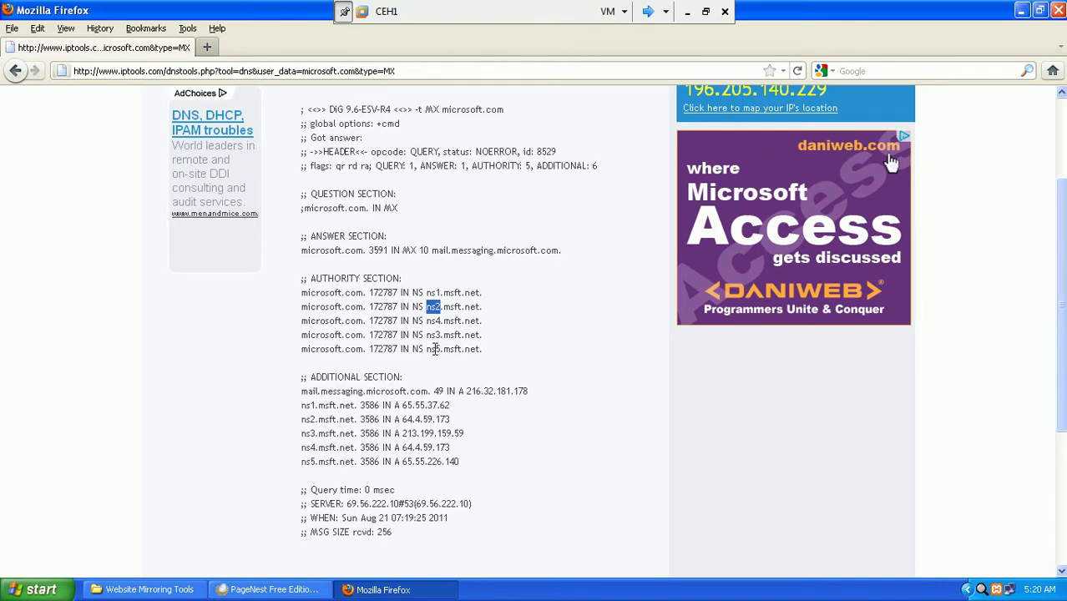
double_click(433, 349)
Look up microsoft.com's A records (207.46.197.32, 207.46.232.182) and return to the home page.
key("alt+Left")
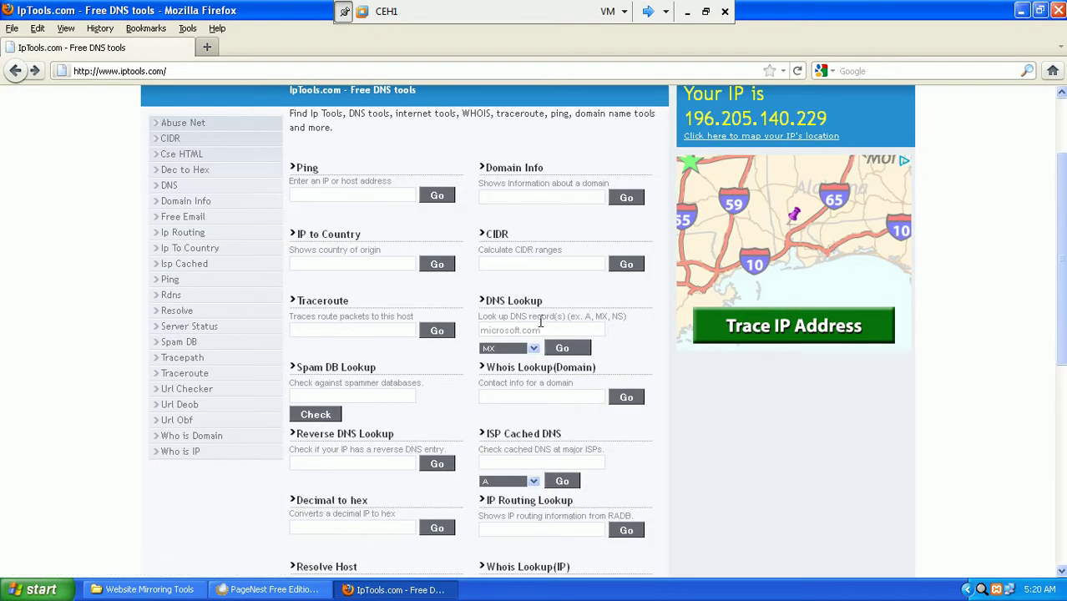
left_click(539, 328)
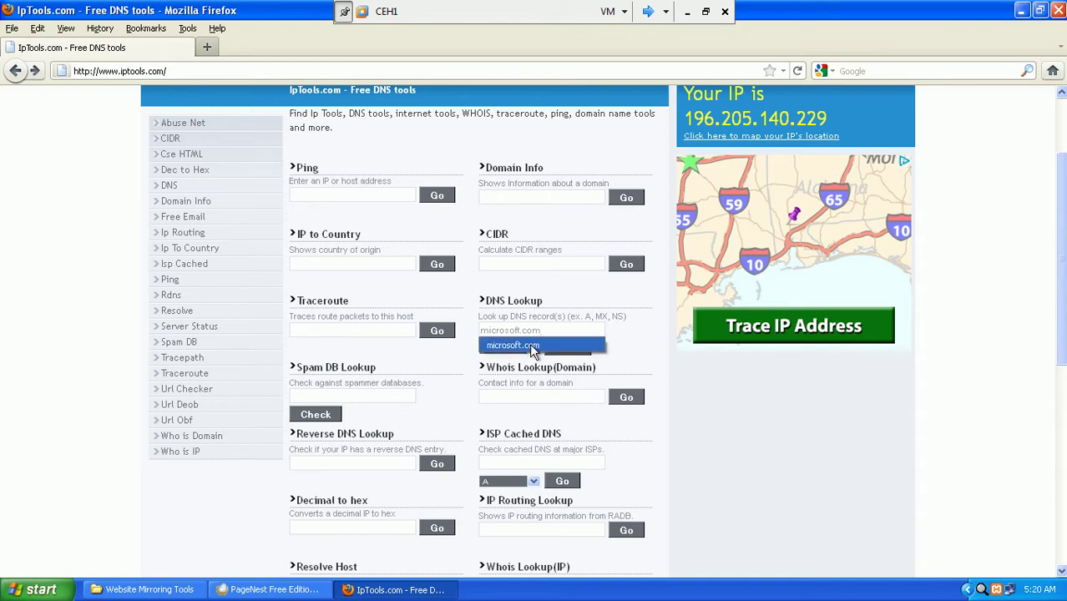
left_click(532, 346)
left_click(532, 349)
left_click(515, 360)
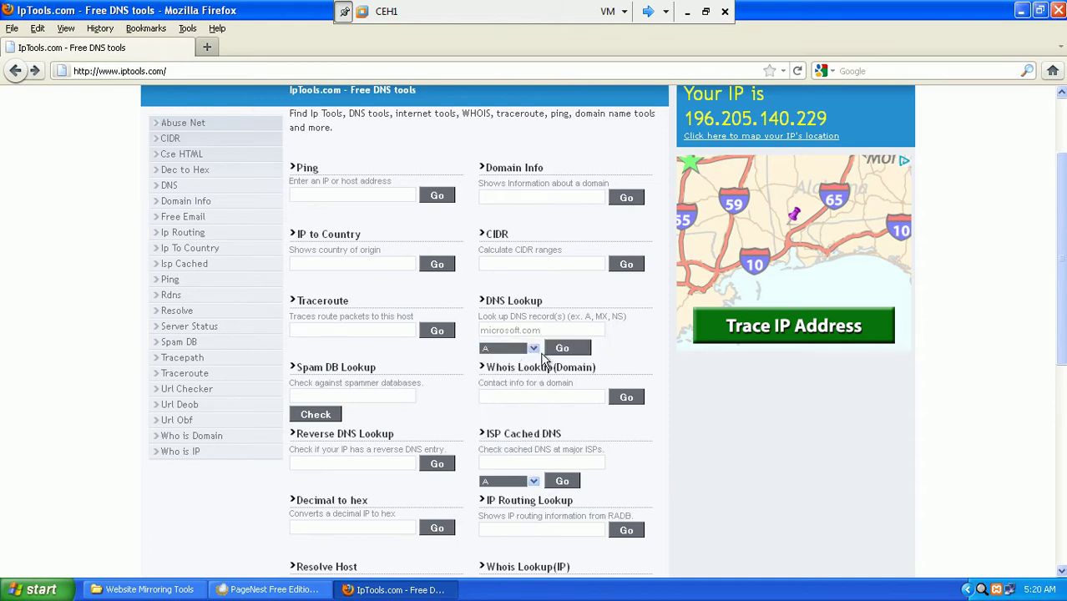
left_click(565, 349)
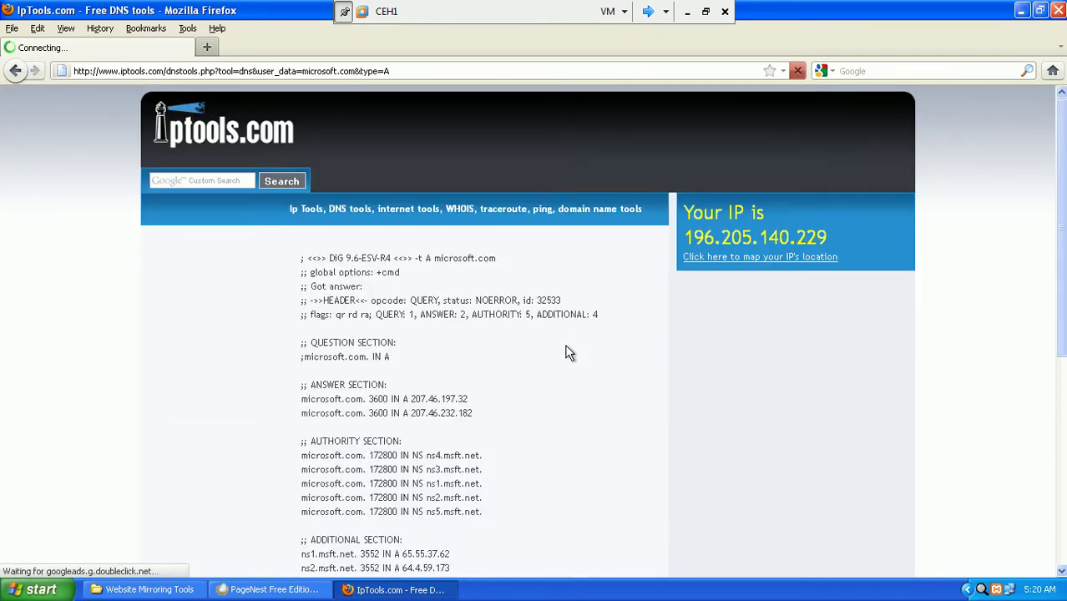
scroll(566, 353, "down", 5)
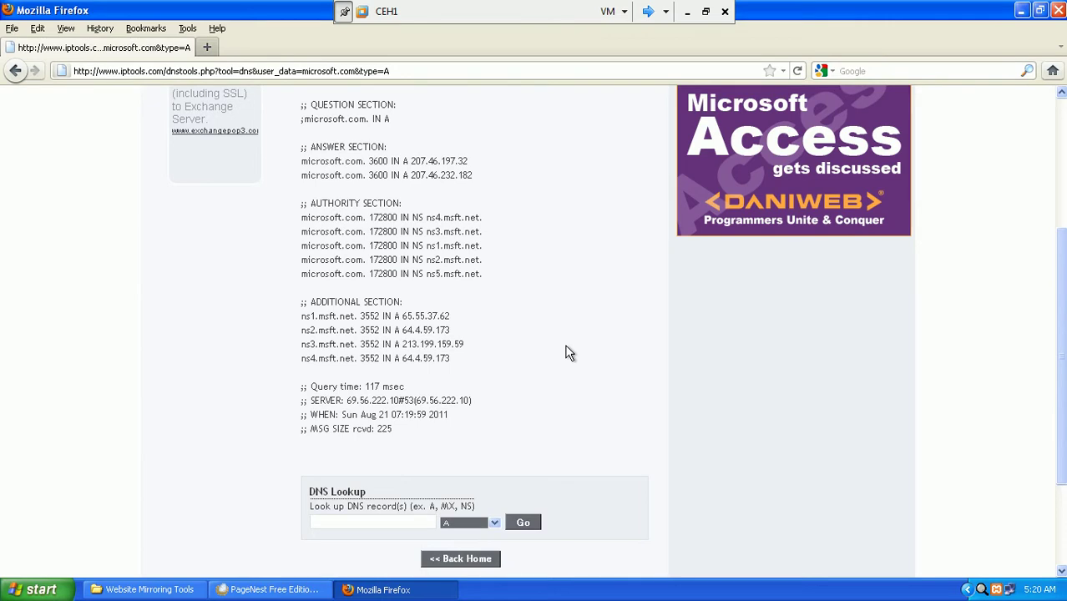
key("alt+Left")
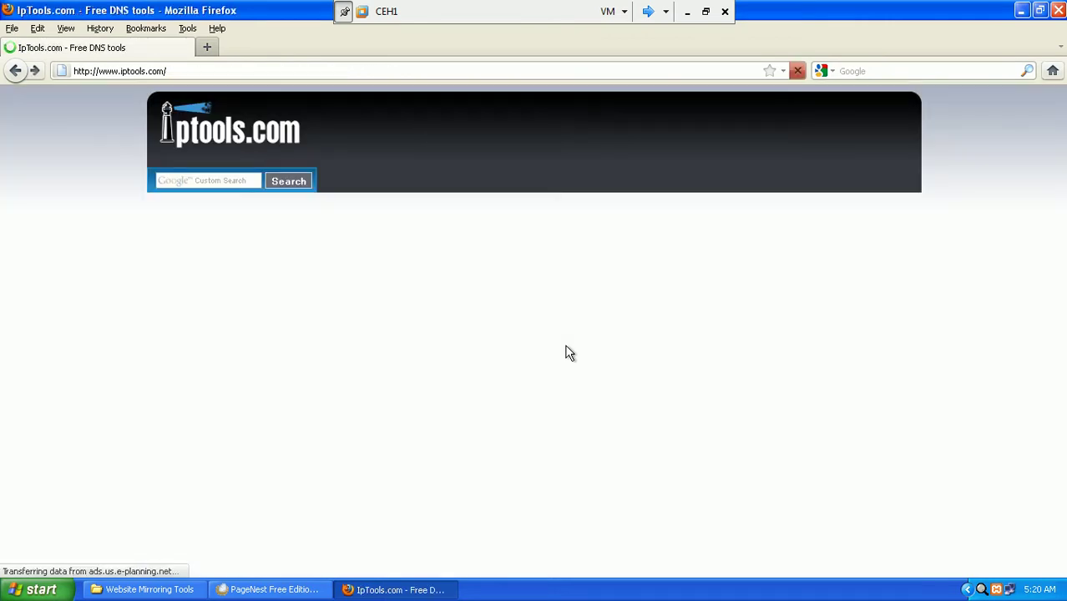
Start an ISP Cached DNS check for microsoft.com, then stop the slow page load.
scroll(566, 344, "down", 3)
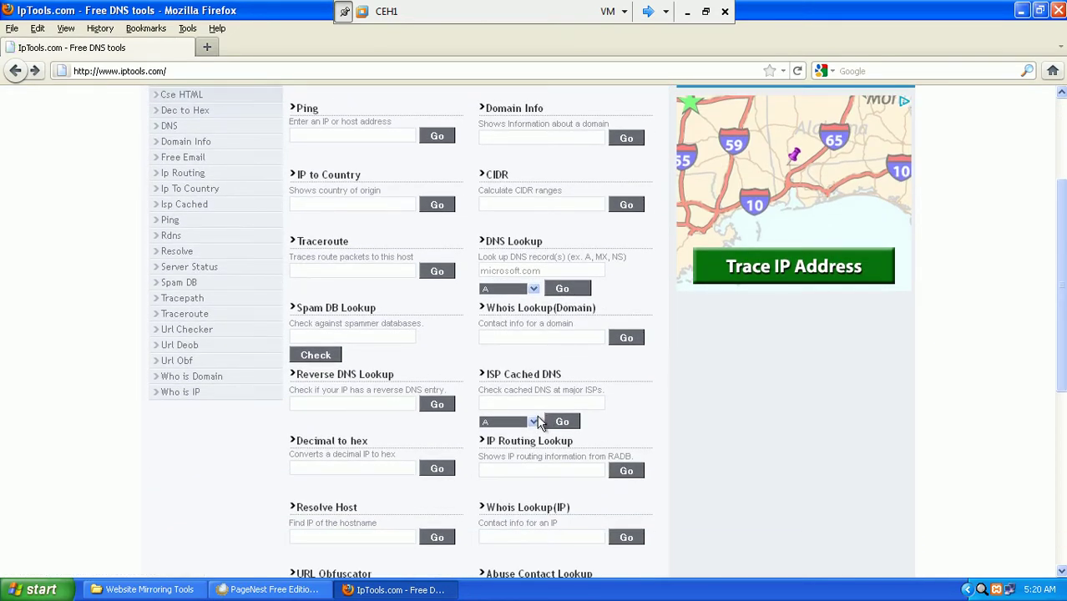
mouse_move(563, 374)
left_mouse_down()
mouse_move(542, 375)
mouse_move(551, 376)
left_mouse_up()
scroll(566, 379, "down", 3)
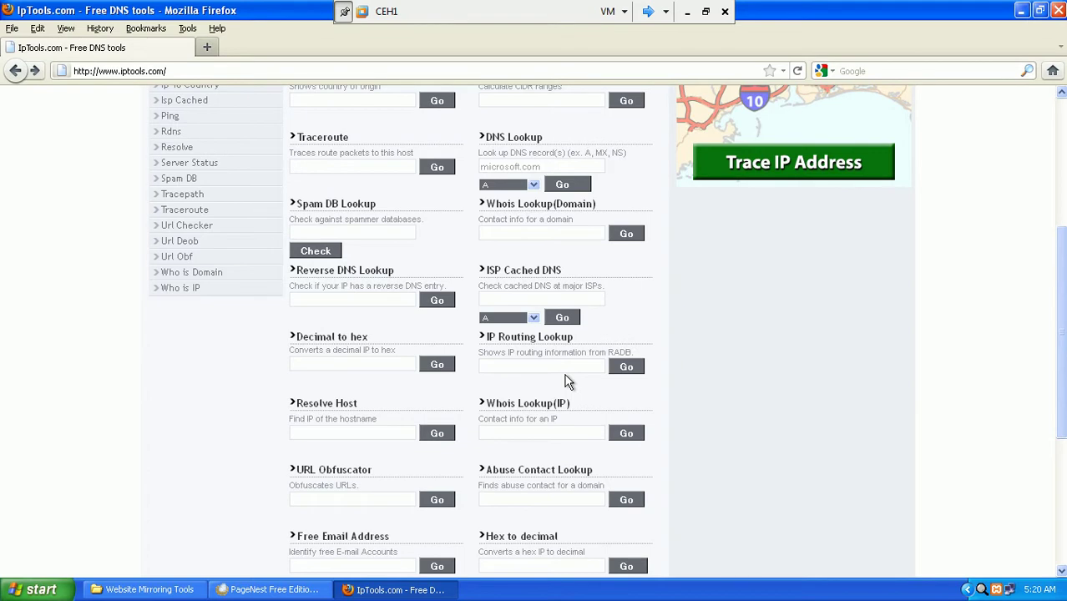
double_click(563, 301)
left_click(572, 321)
left_click(574, 324)
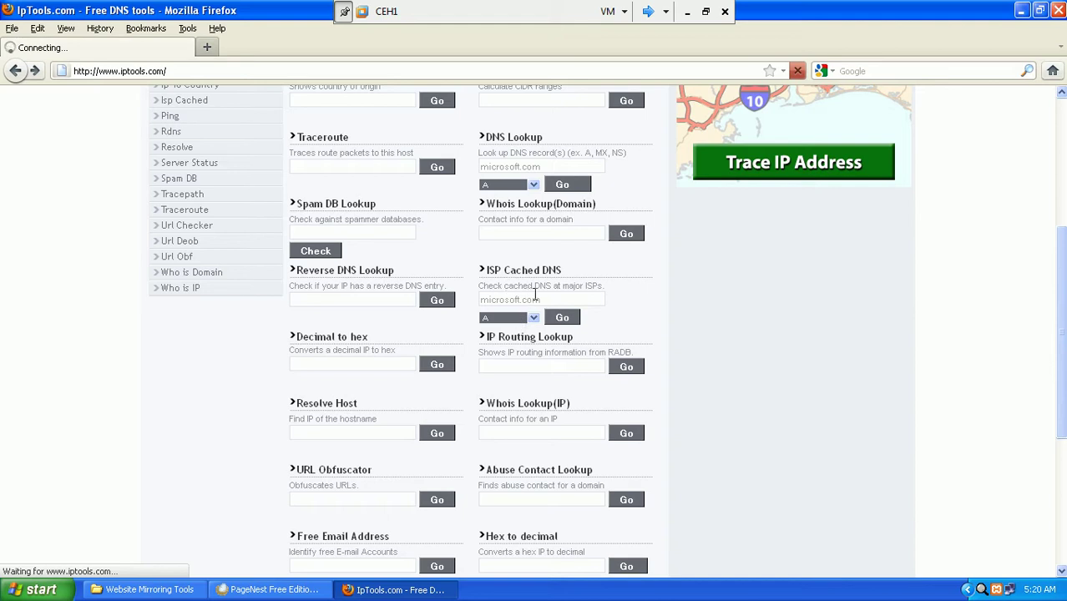
left_click(801, 70)
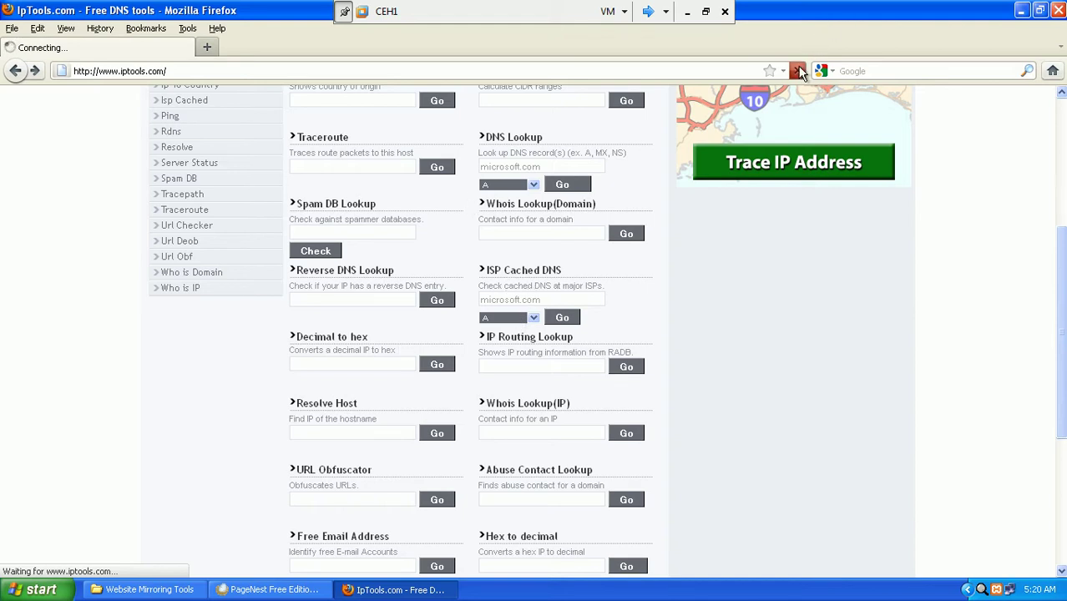
Run a Reverse DNS Lookup on microsoft.com, rerun it, and scroll through the results.
left_click(351, 303)
key("Down")
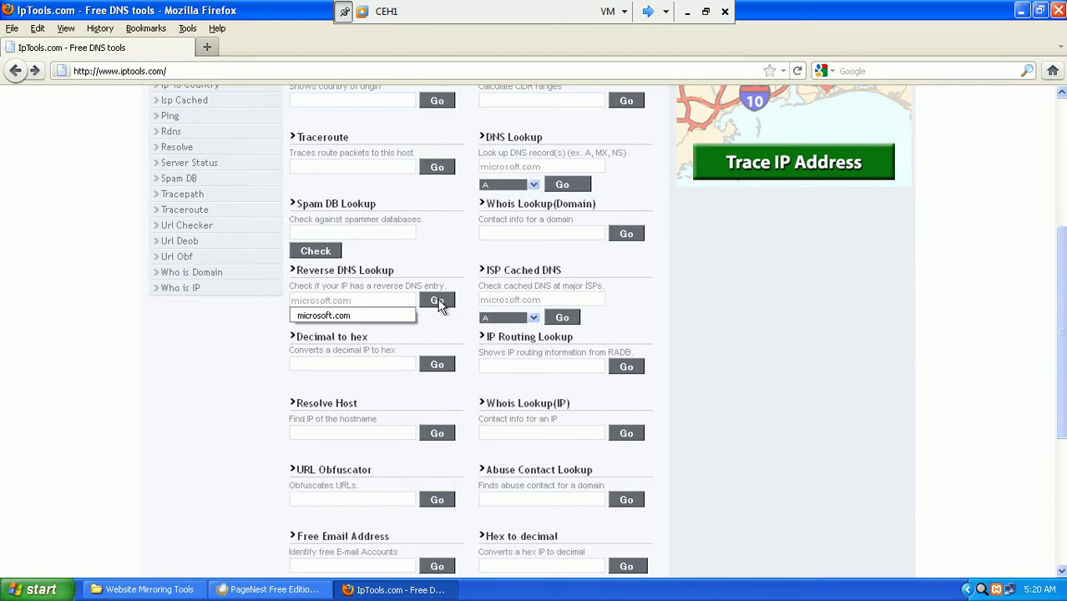
left_click(436, 300)
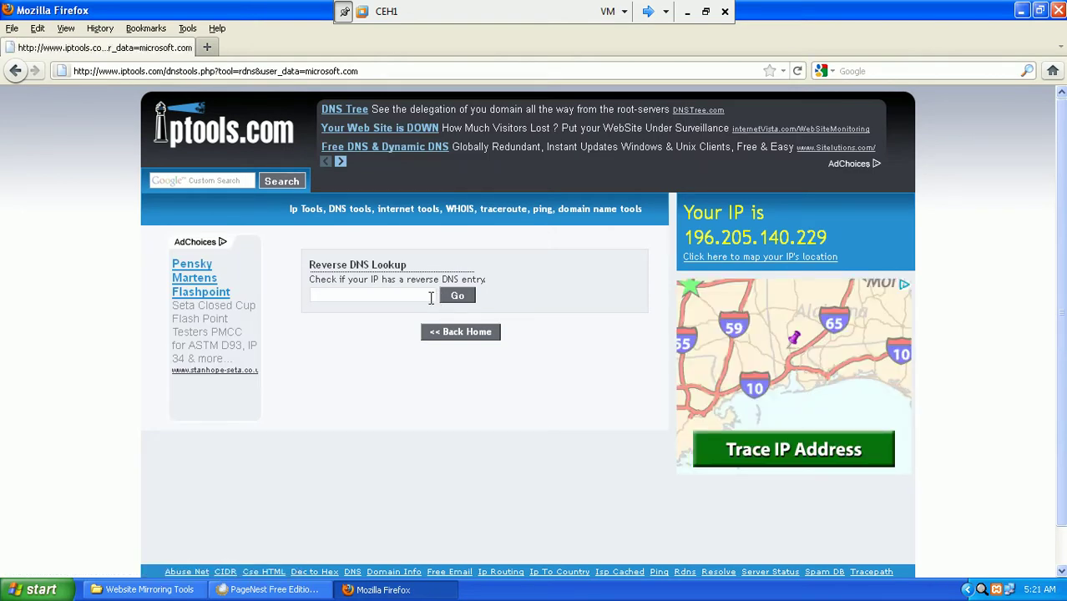
double_click(430, 298)
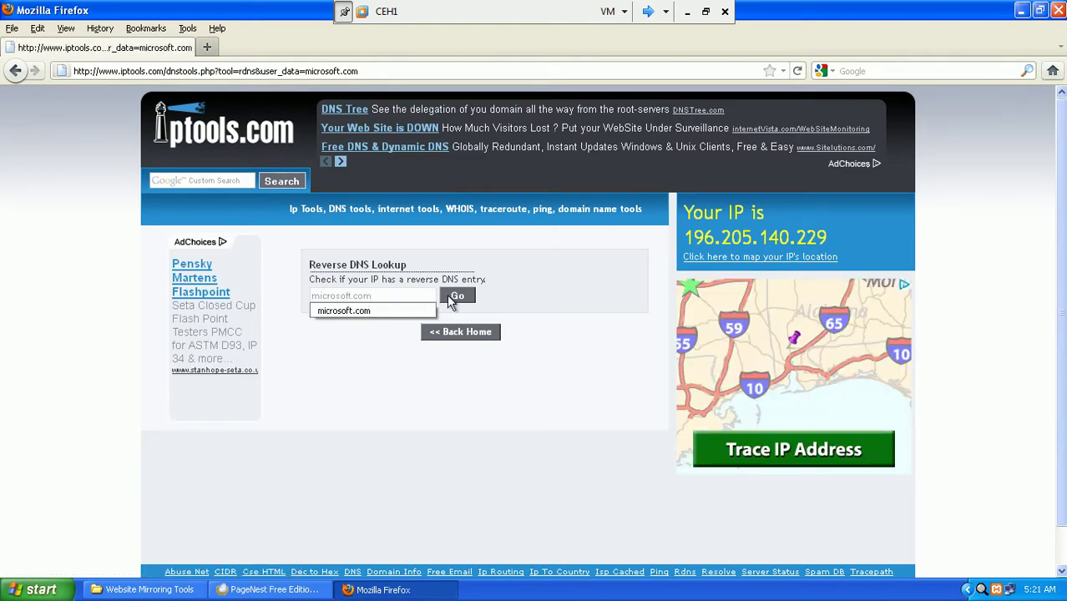
left_click(455, 297)
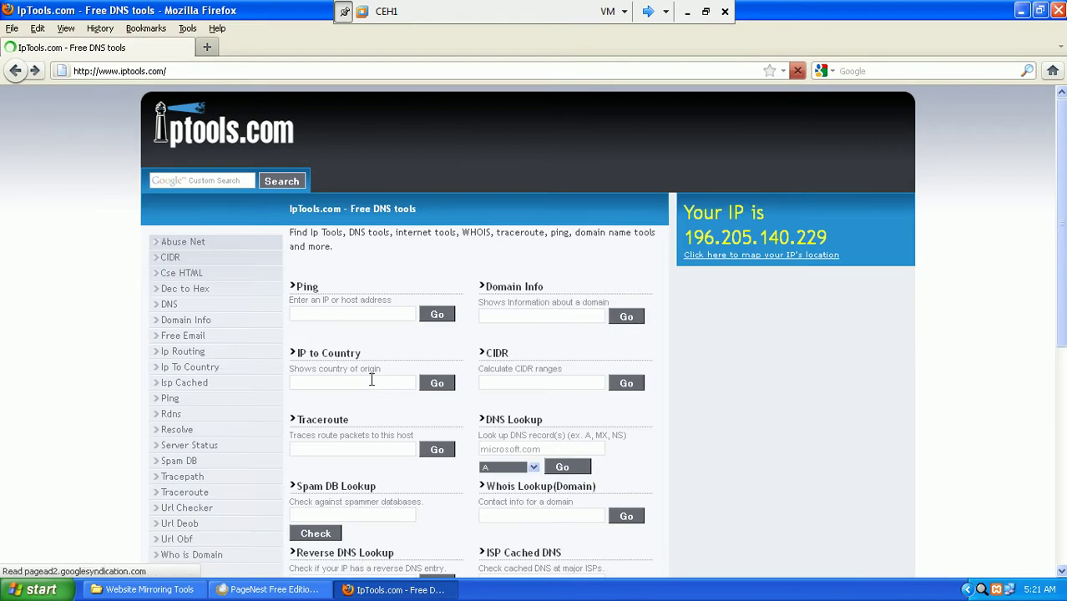
scroll(373, 386, "down", 1)
scroll(371, 378, "down", 9)
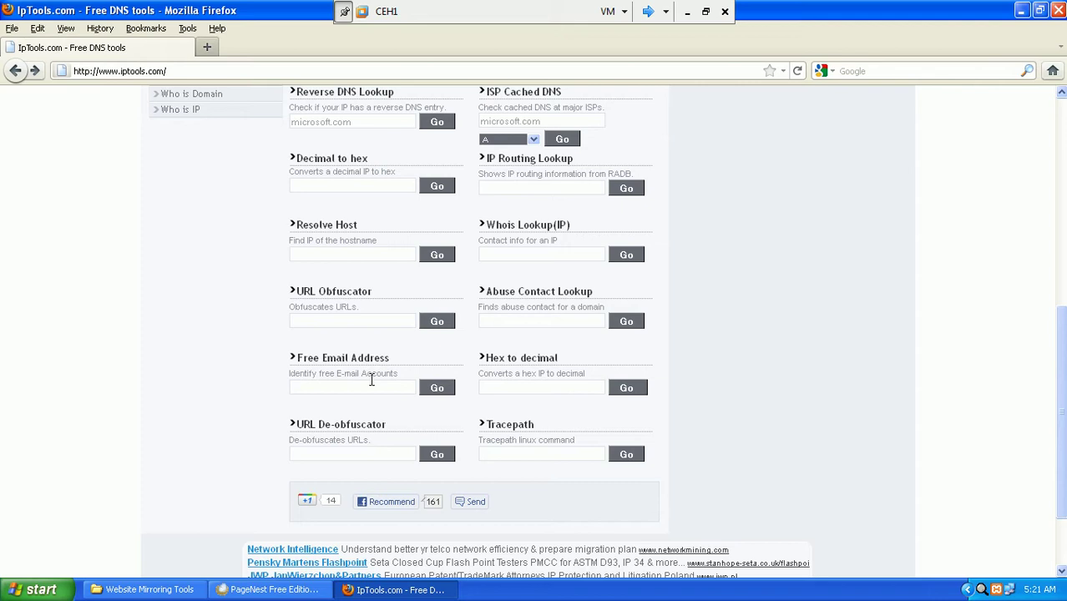
scroll(392, 347, "up", 1)
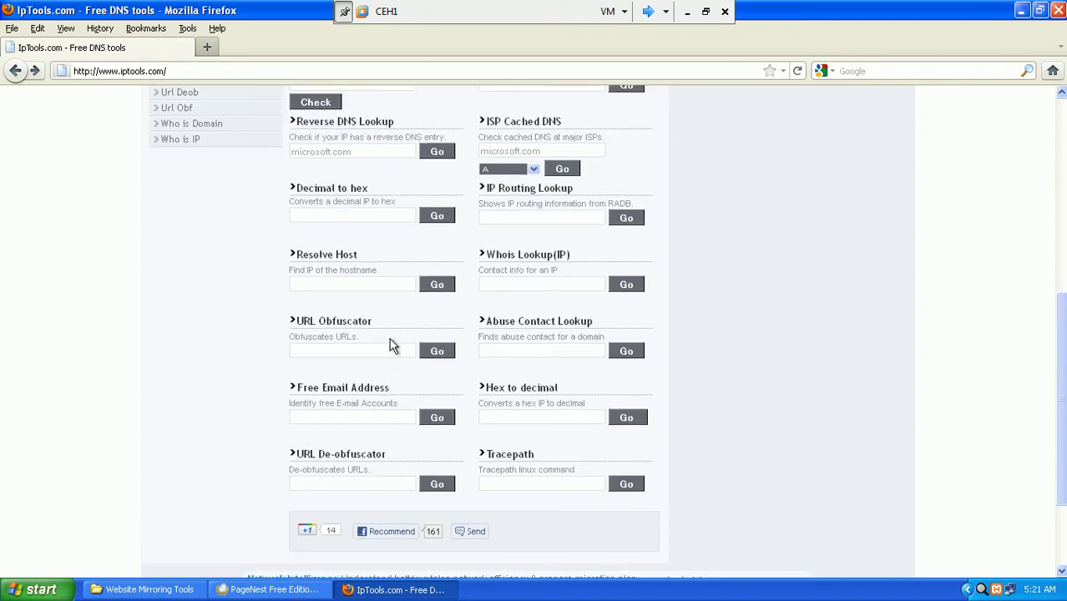
scroll(392, 346, "up", 6)
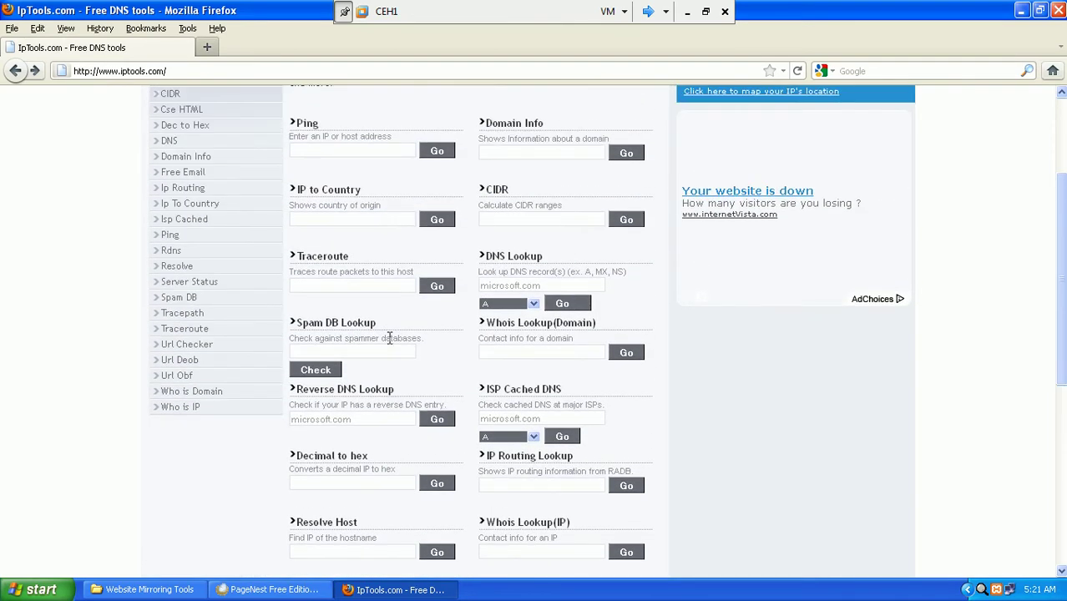
scroll(391, 343, "up", 3)
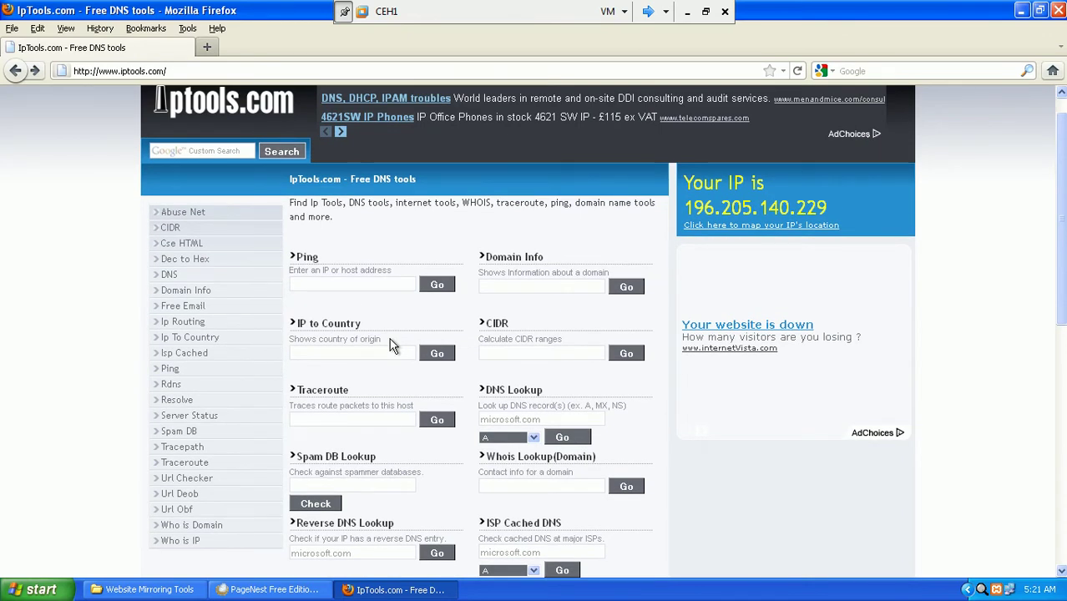
left_click(690, 12)
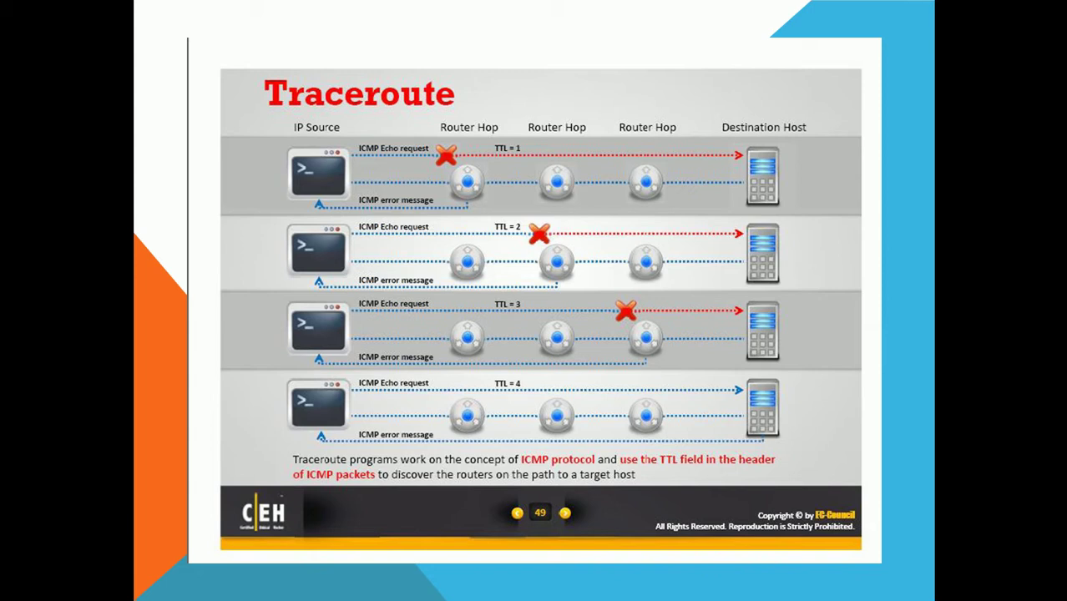
key("alt+Tab")
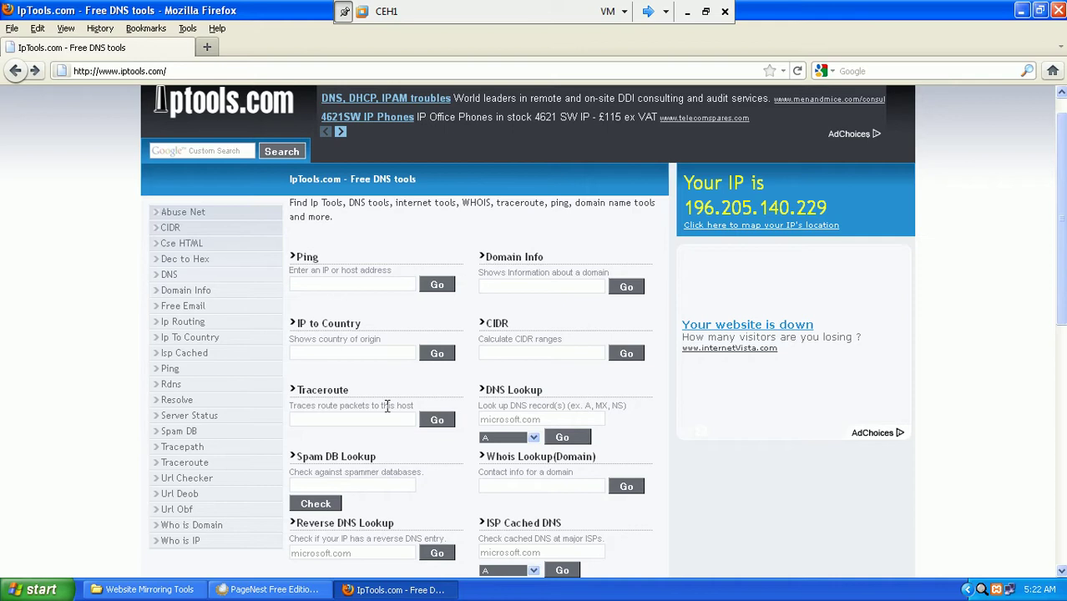
Run a traceroute to microsoft.com from the Traceroute host field.
scroll(387, 405, "down", 1)
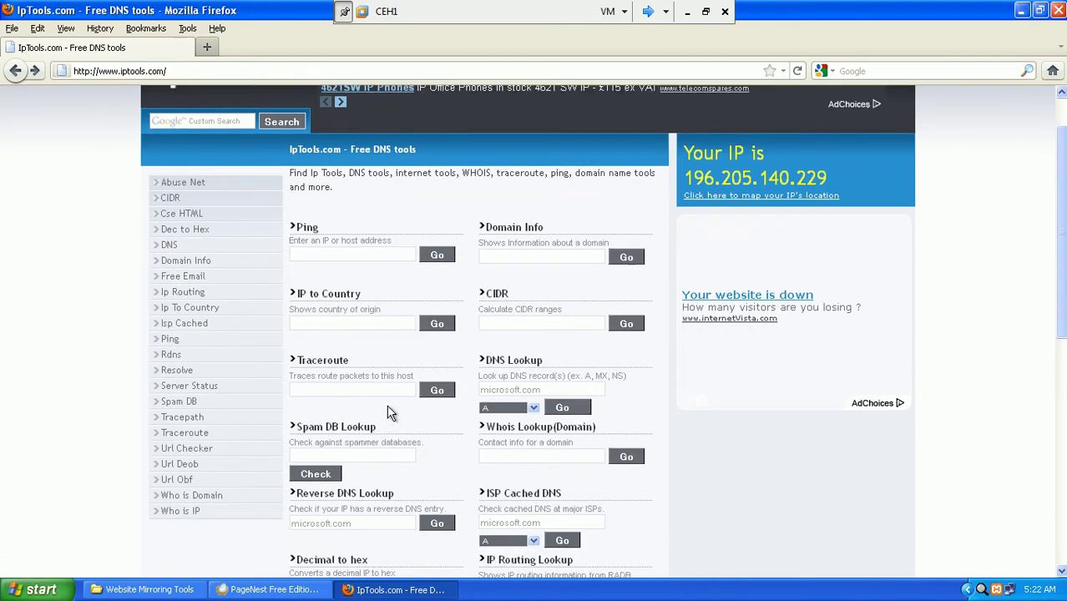
left_click_drag(413, 361, 340, 362)
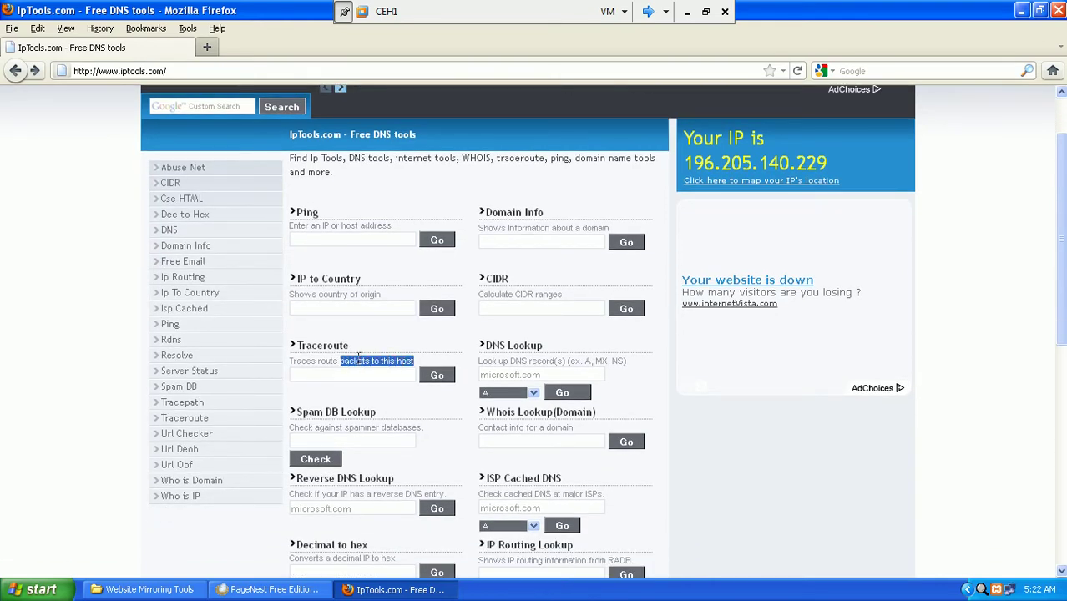
left_click(407, 373)
left_click(407, 372)
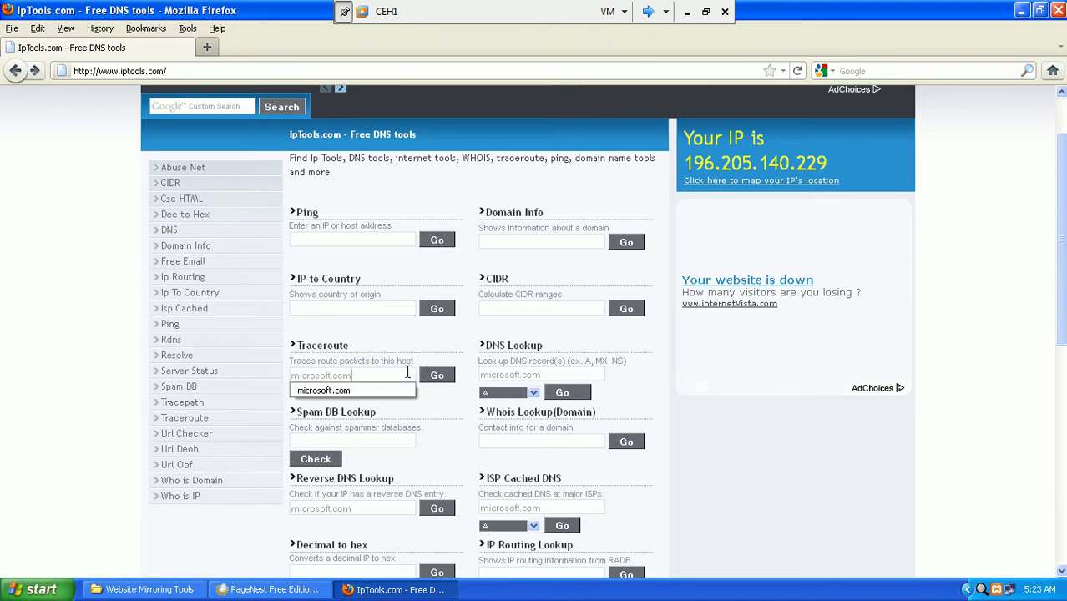
left_click(438, 377)
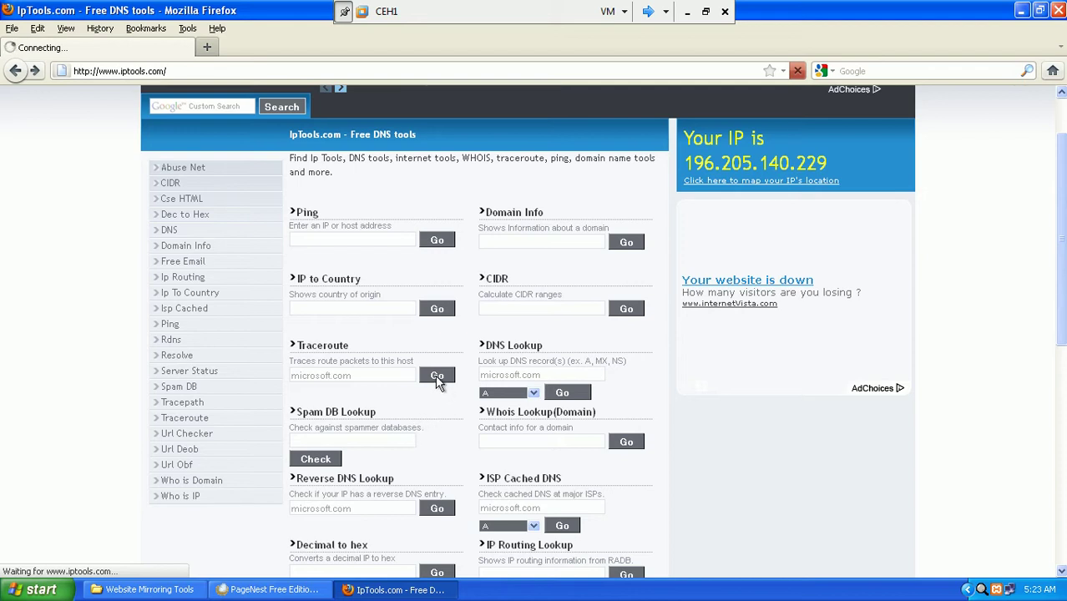
Close PageNest and go up from Website Mirroring Tools to the CEHv7 Module 02 folder.
right_click(286, 590)
left_click(312, 578)
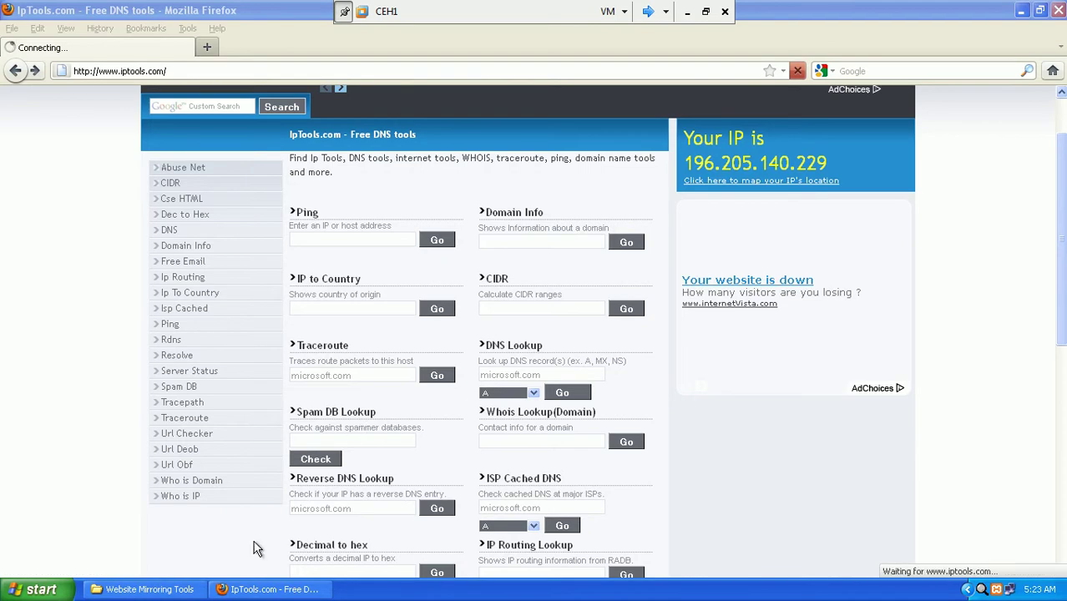
left_click(170, 590)
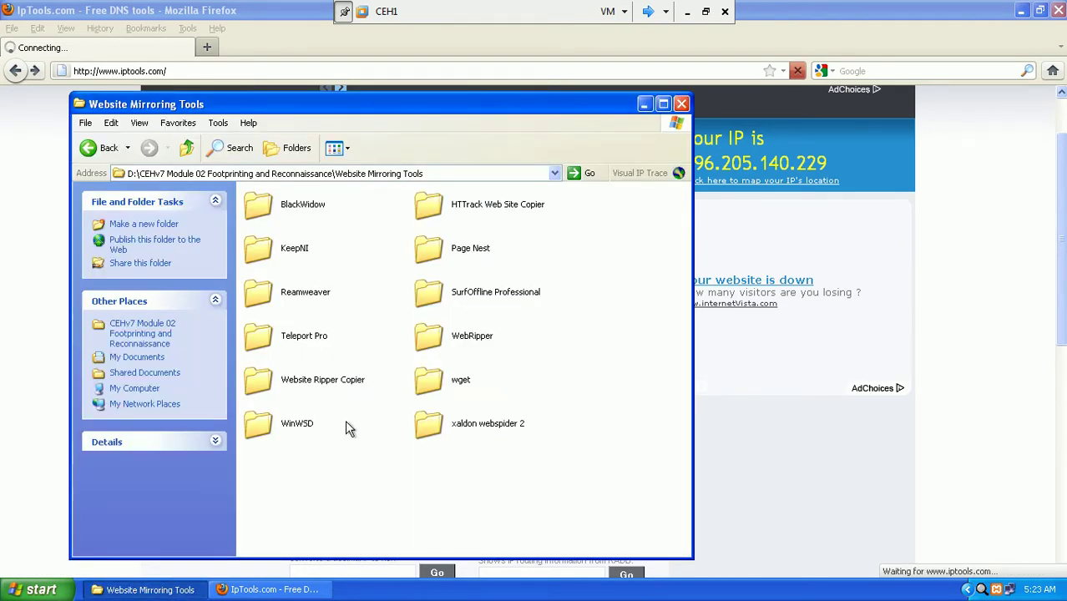
key("BackSpace")
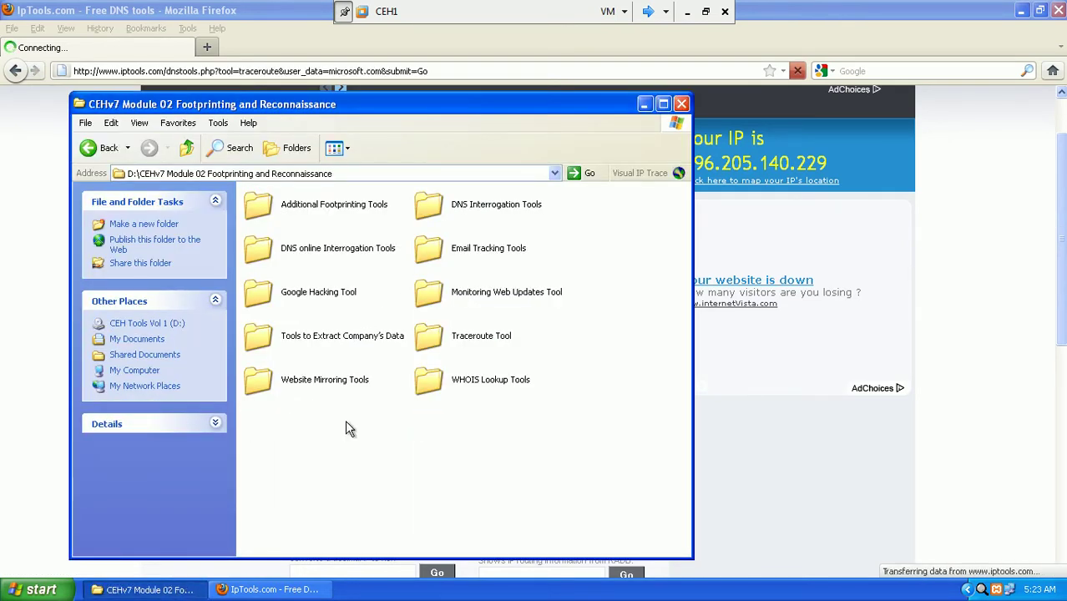
key("e")
key("m")
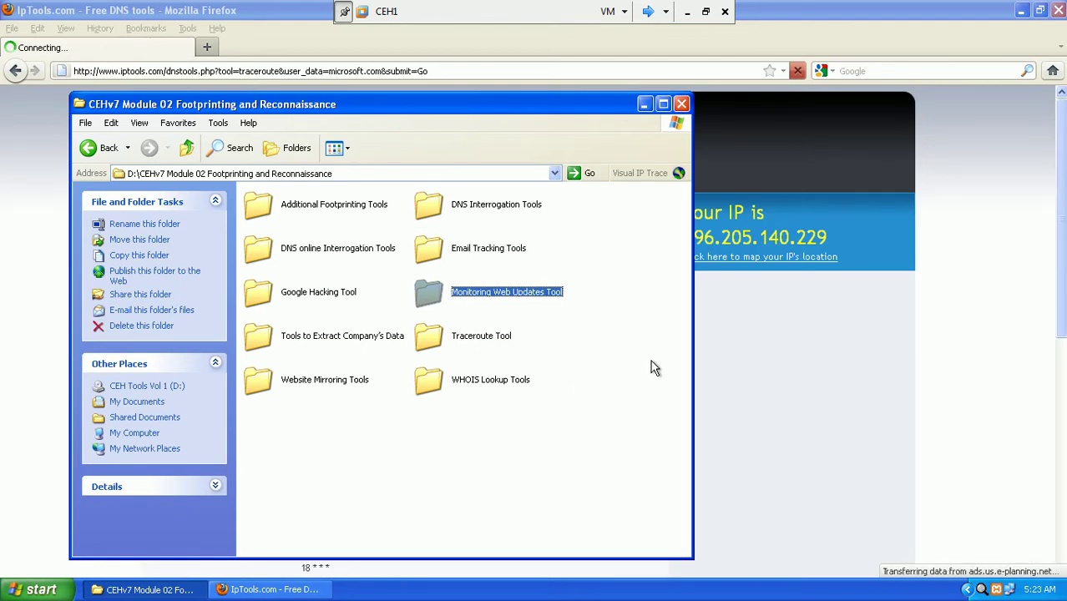
Inspect the traceroute's destination 207.46.197.32 and the timed-out hops down to hop 20.
left_click(724, 336)
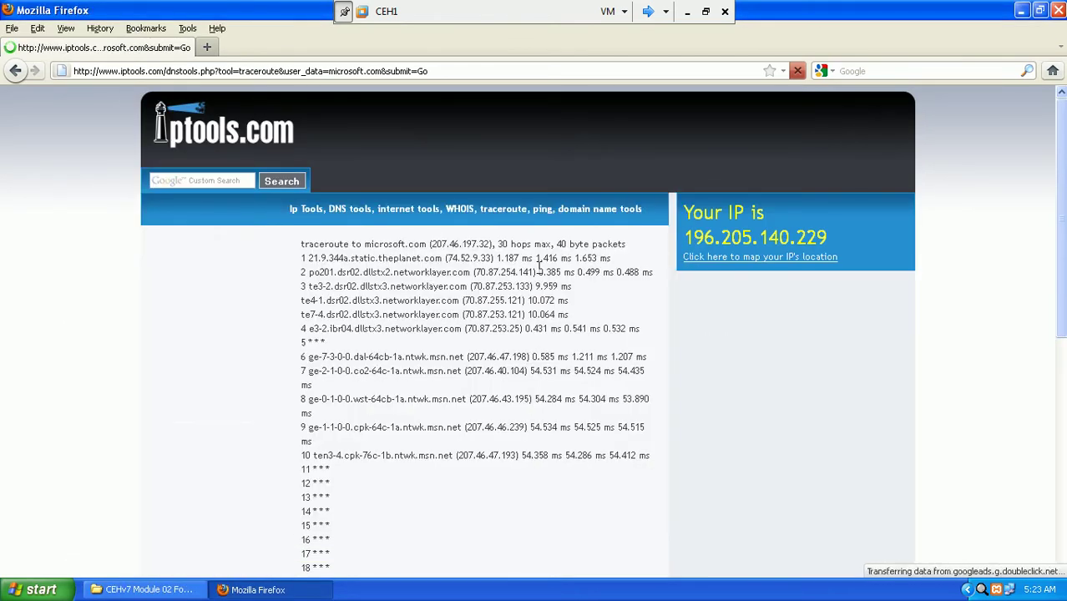
double_click(468, 244)
left_click(535, 251)
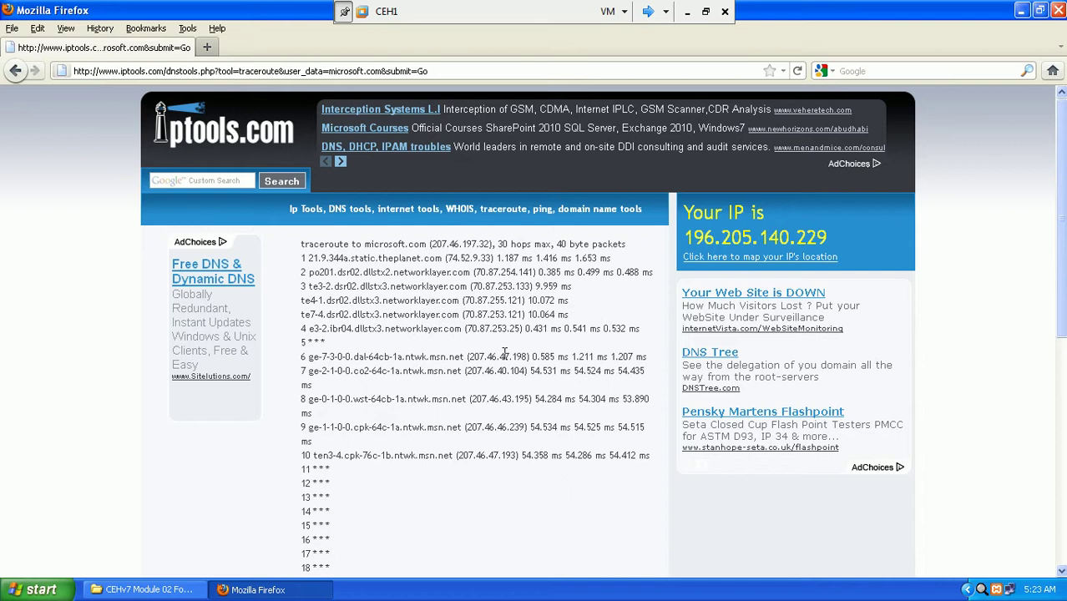
scroll(445, 494, "down", 3)
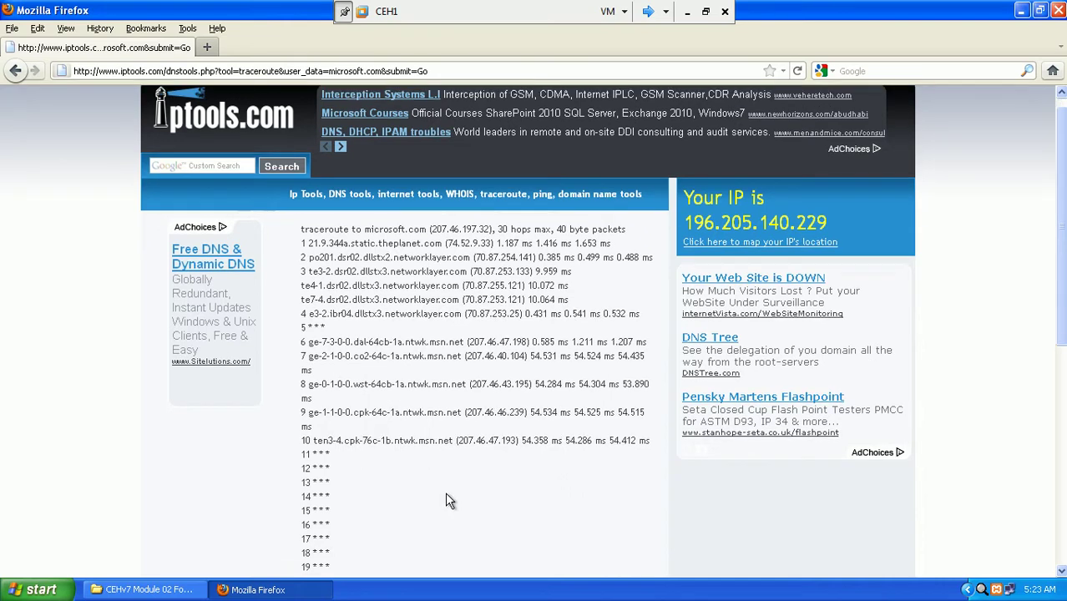
scroll(445, 501, "down", 3)
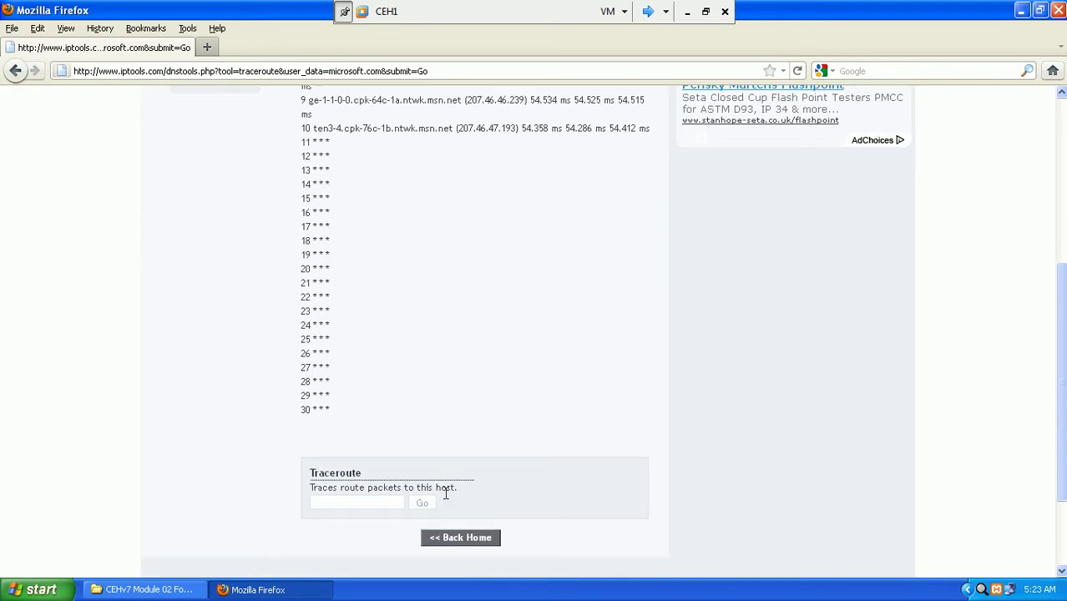
scroll(445, 500, "up", 2)
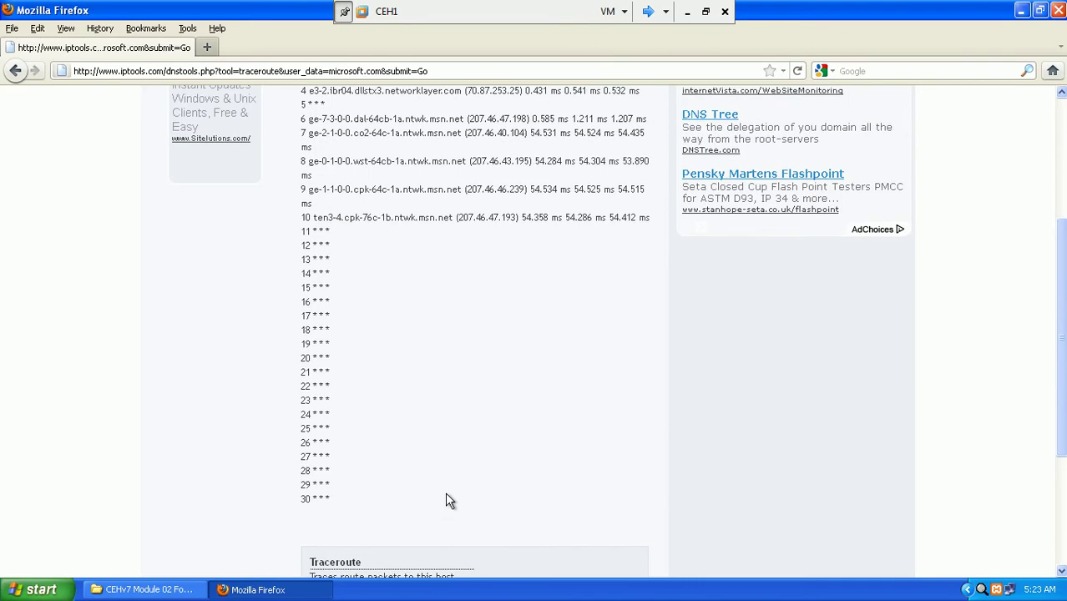
scroll(449, 500, "up", 1)
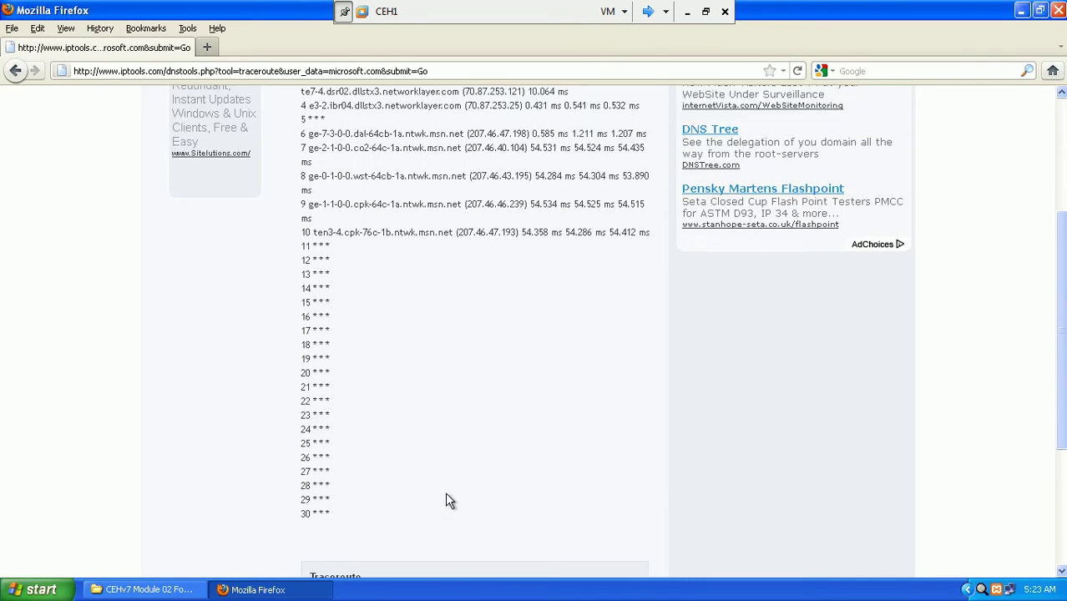
scroll(449, 500, "up", 1)
scroll(446, 494, "up", 1)
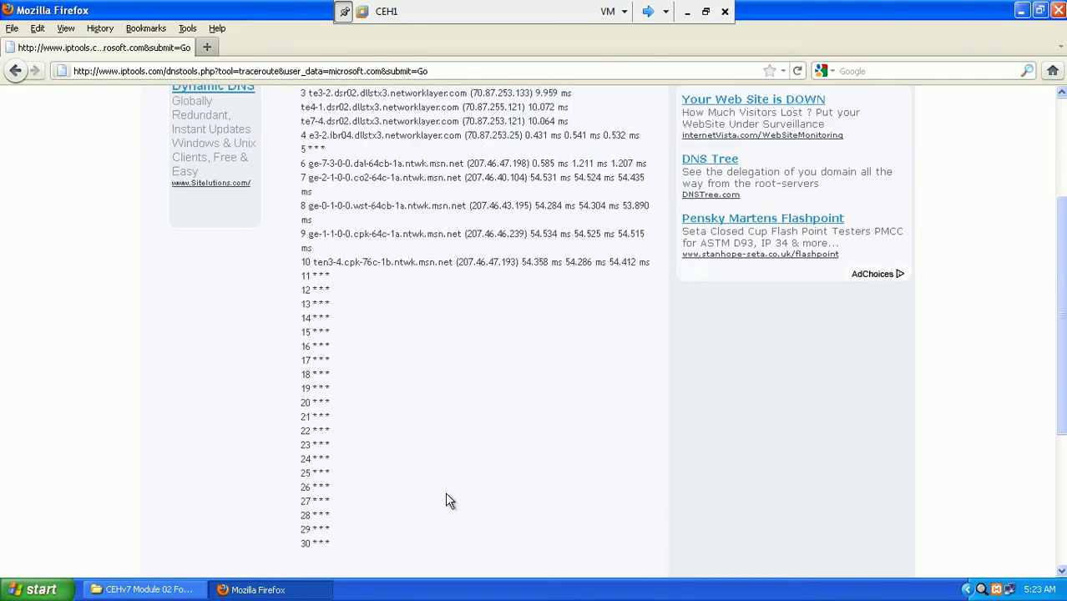
left_click_drag(303, 402, 329, 403)
left_click(393, 362)
Examine the round-trip times and IPs of answering hops 10, 8 and 6.
scroll(443, 326, "up", 3)
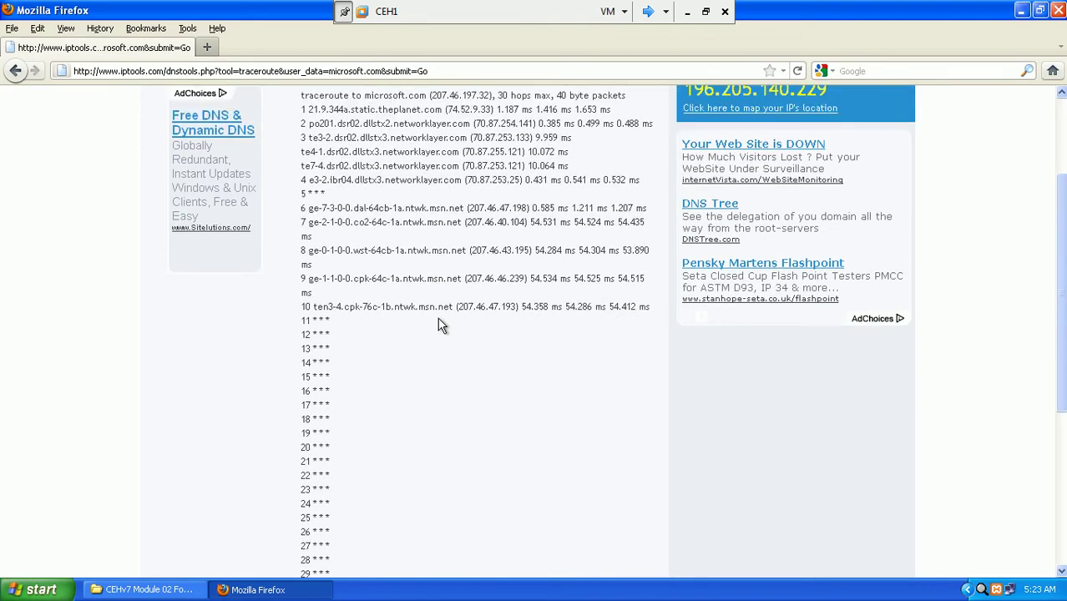
scroll(443, 325, "down", 5)
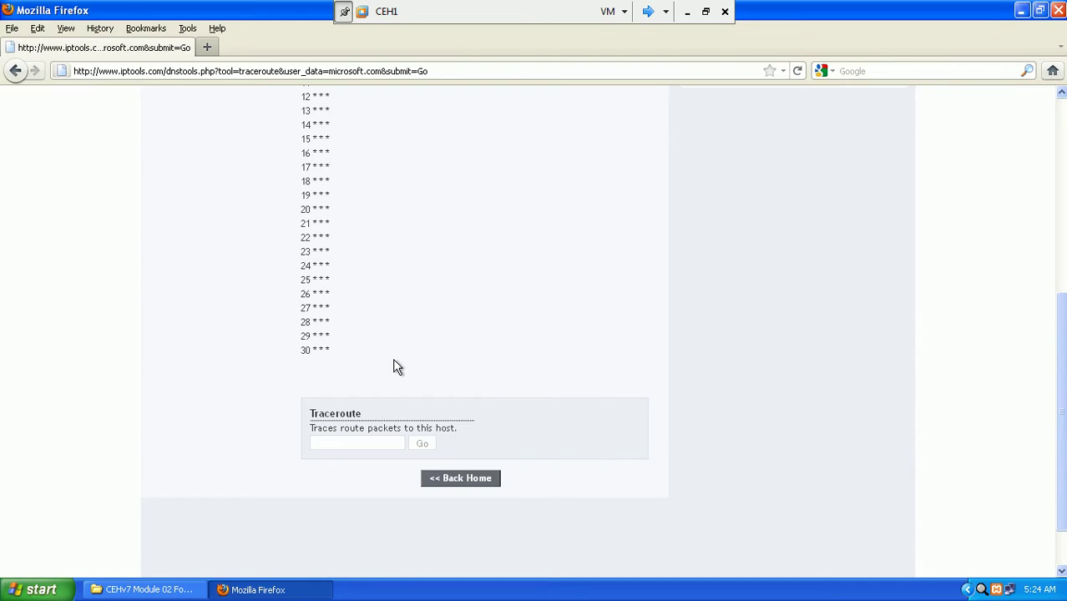
scroll(396, 368, "up", 1)
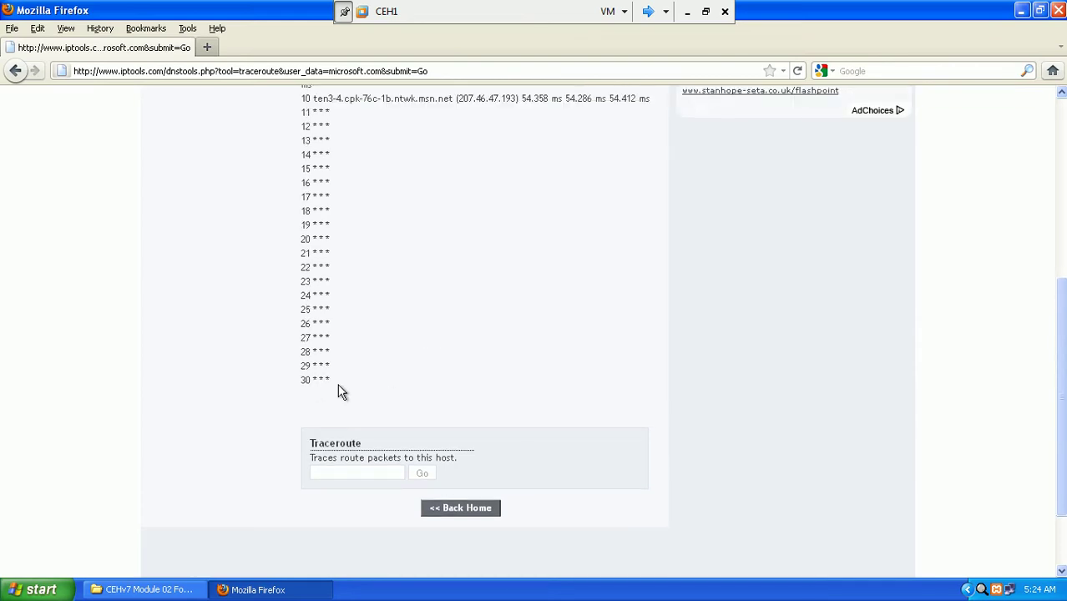
scroll(341, 392, "up", 3)
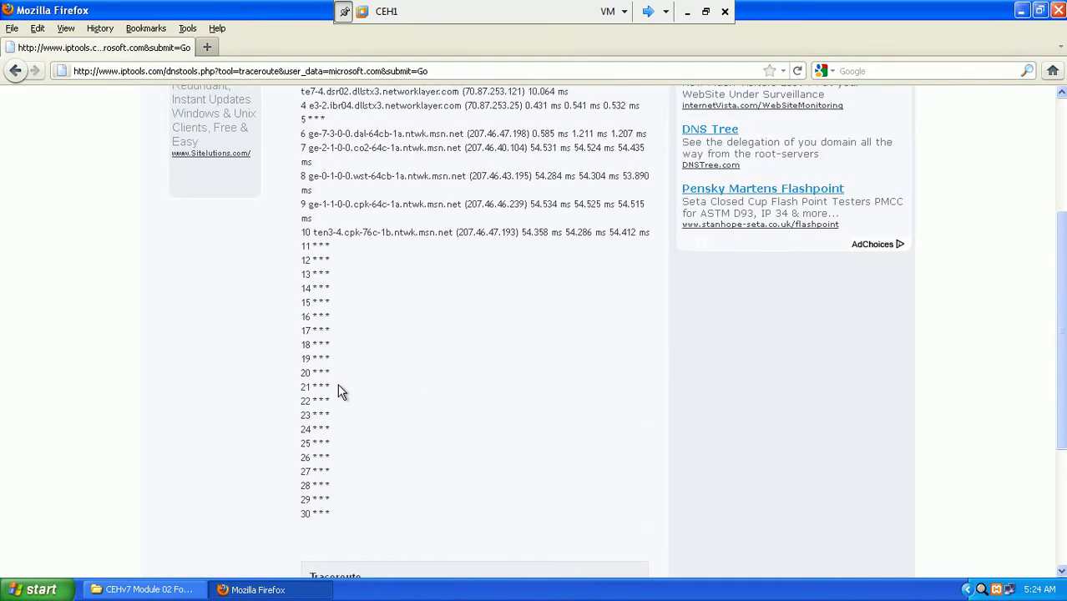
double_click(523, 232)
scroll(522, 228, "up", 1)
mouse_move(521, 232)
left_mouse_down()
mouse_move(553, 226)
mouse_move(522, 214)
left_mouse_up()
left_click(521, 205)
double_click(508, 179)
left_click(511, 179)
double_click(513, 179)
left_click(463, 121)
scroll(463, 129, "up", 3)
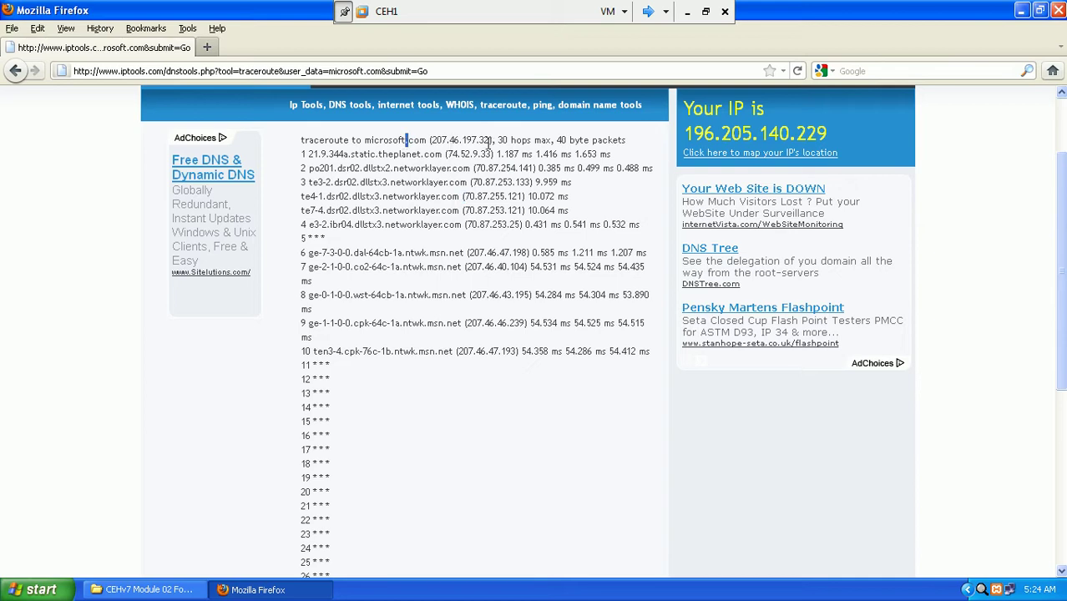
left_click(195, 594)
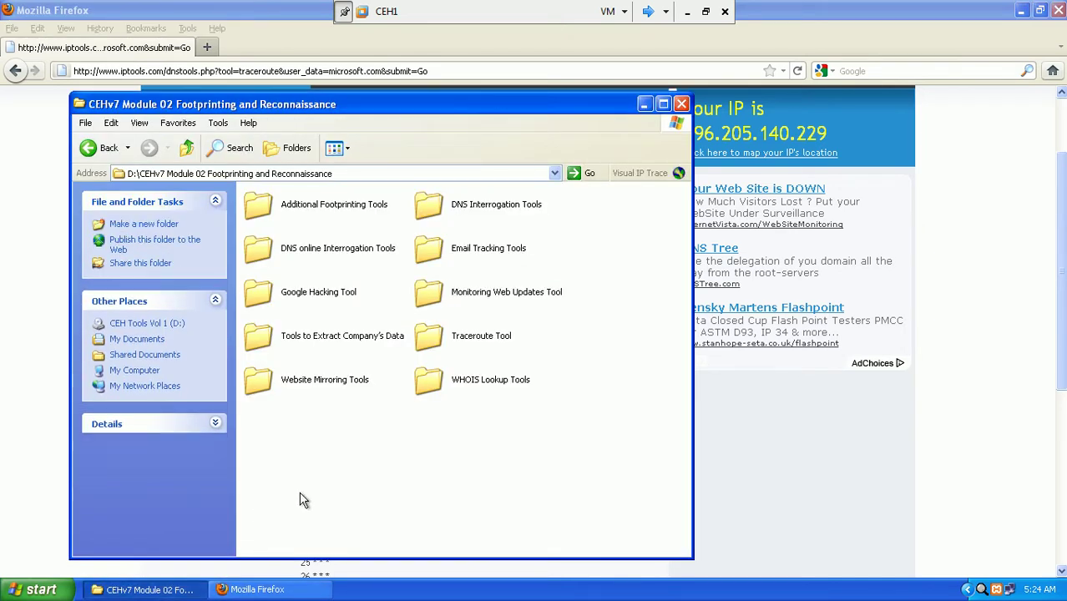
Look inside the DNS Interrogation Tools folder and return to the Module 02 folder.
key("g")
key("Right")
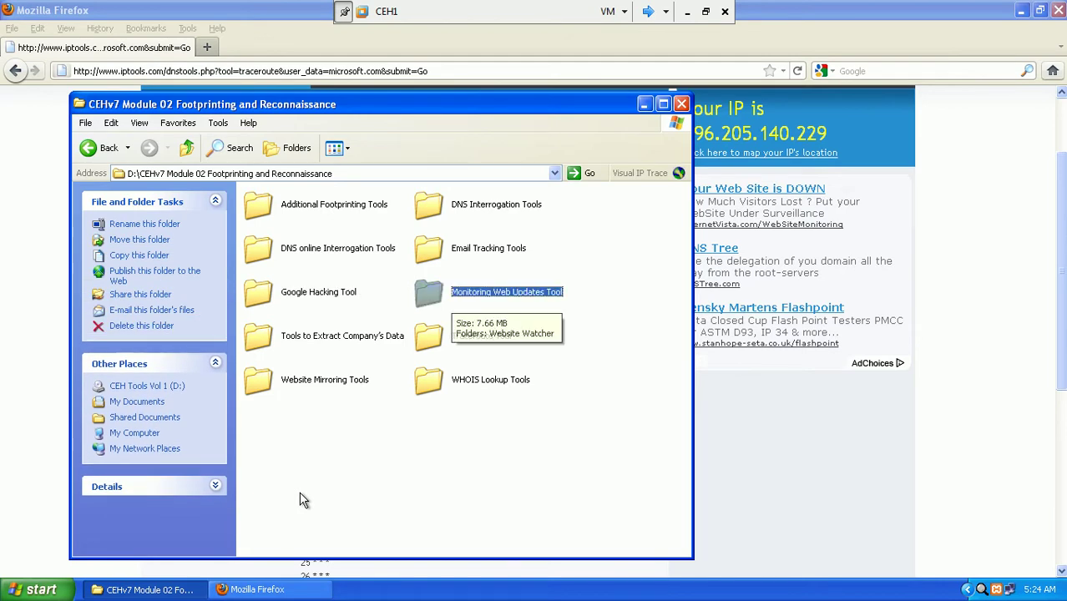
key("Up")
key("Up")
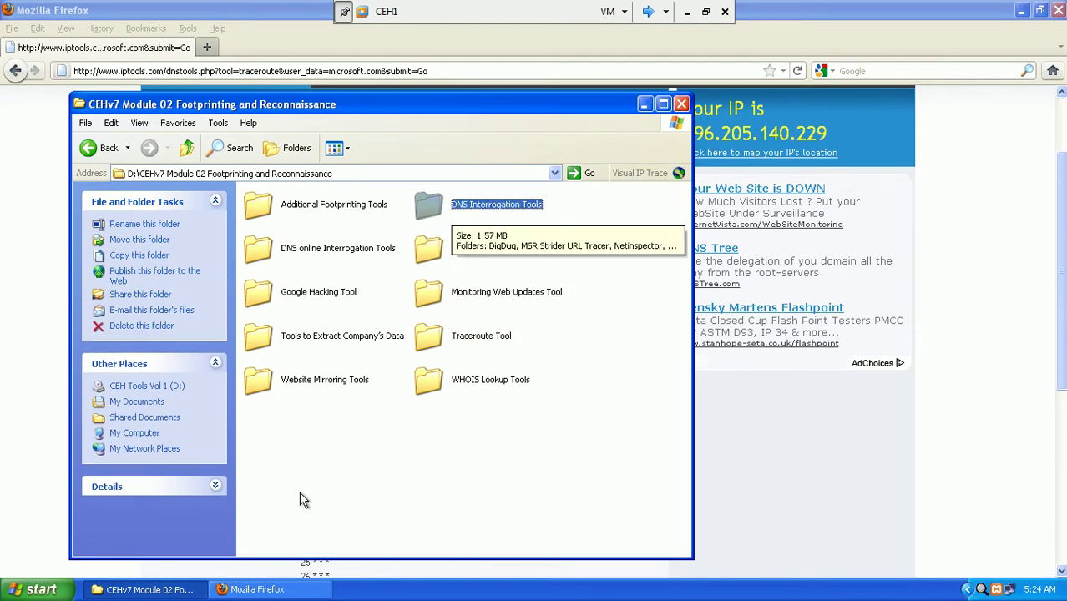
key("Left")
key("Right")
key("Return")
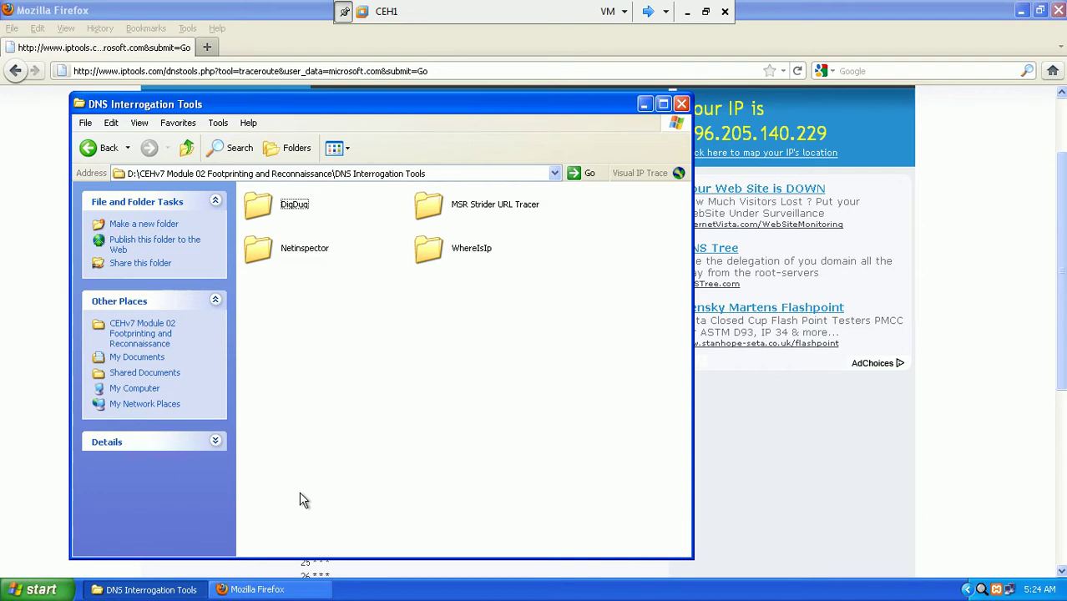
key("BackSpace")
Open Traceroute Tool\3D Traceroute and select the 3D Traceroute program file.
key("Down")
key("Down")
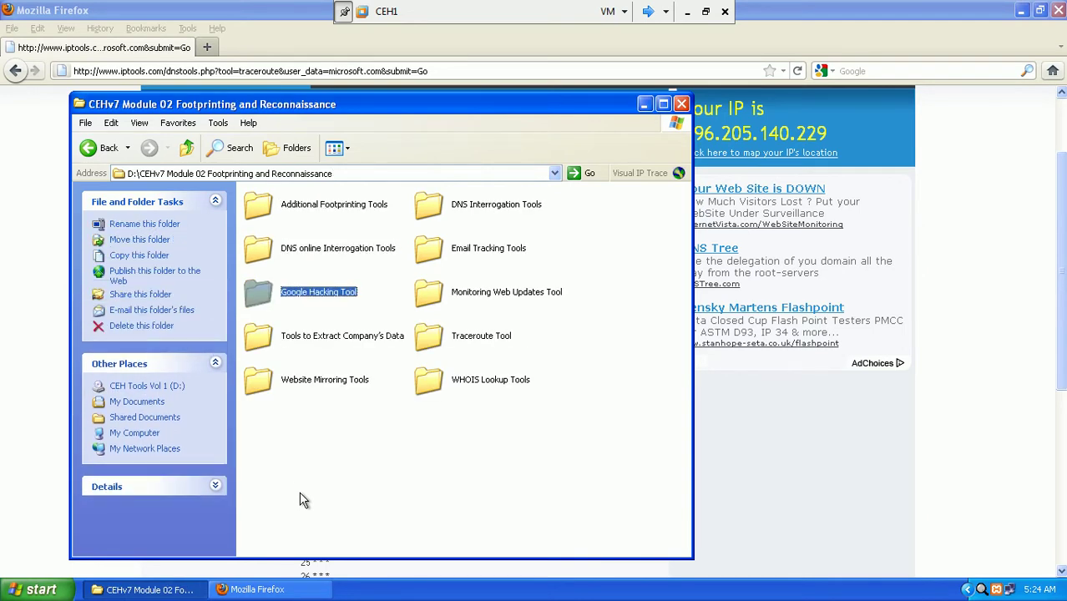
key("Right")
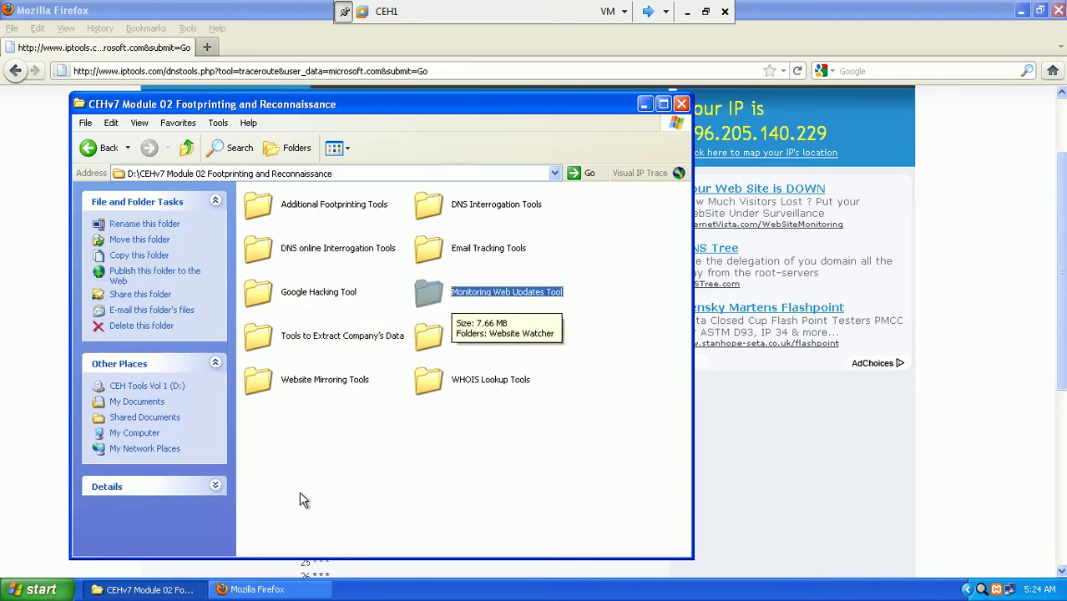
key("Down")
key("Return")
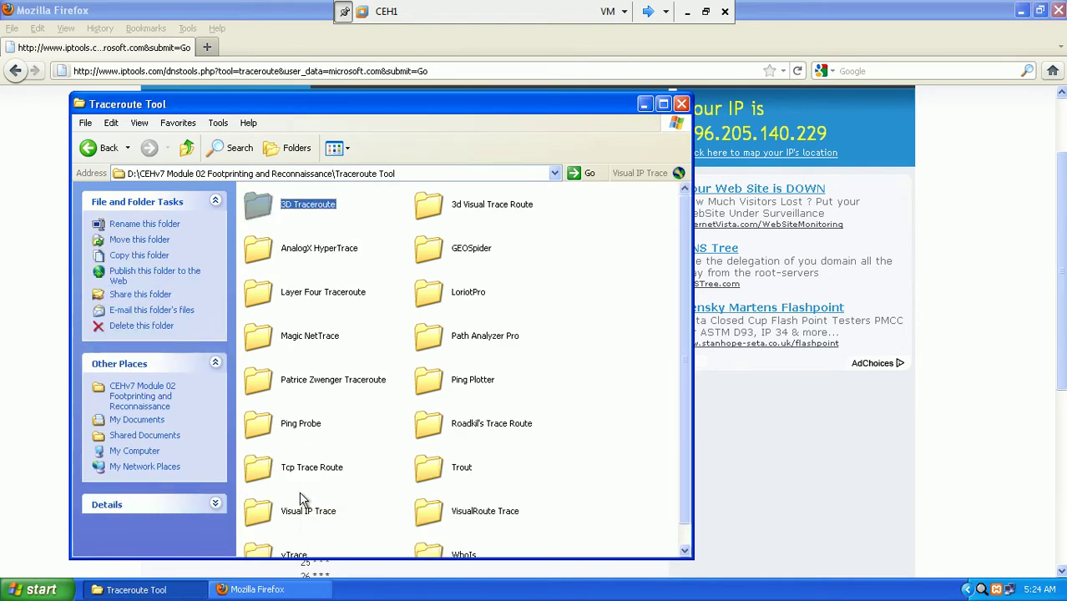
key("Return")
key("Down")
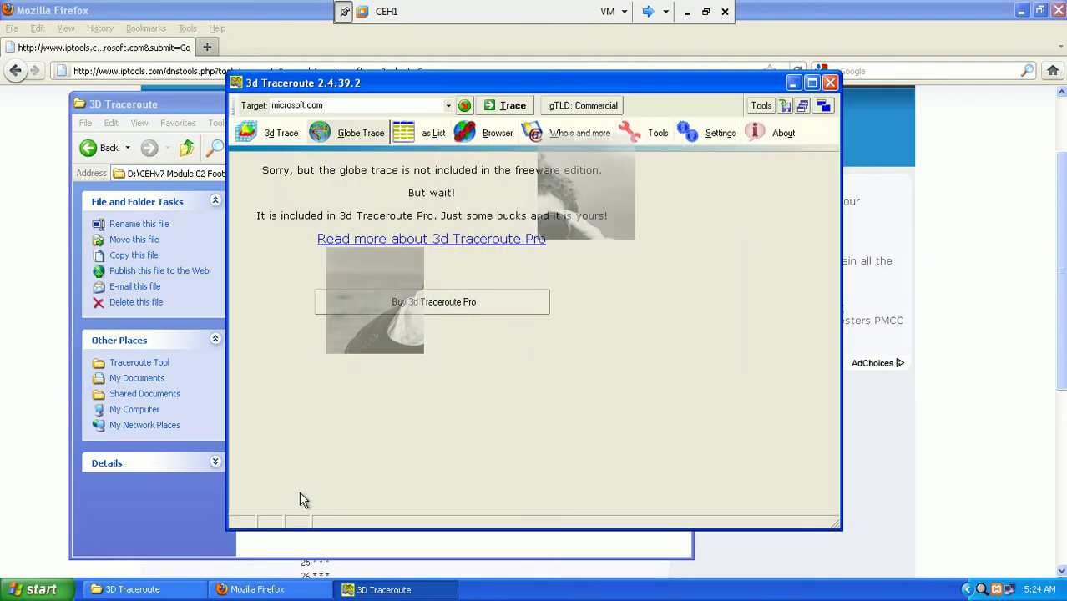
Trace the route to microsoft.com and show the hops in the 3D graph diagram.
left_click(367, 104)
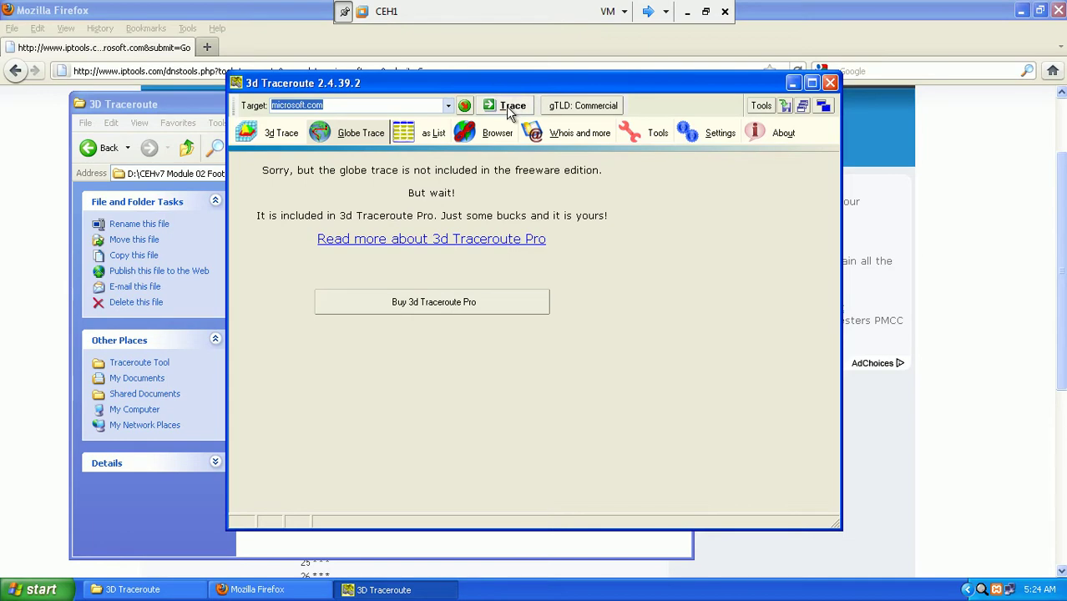
left_click(512, 106)
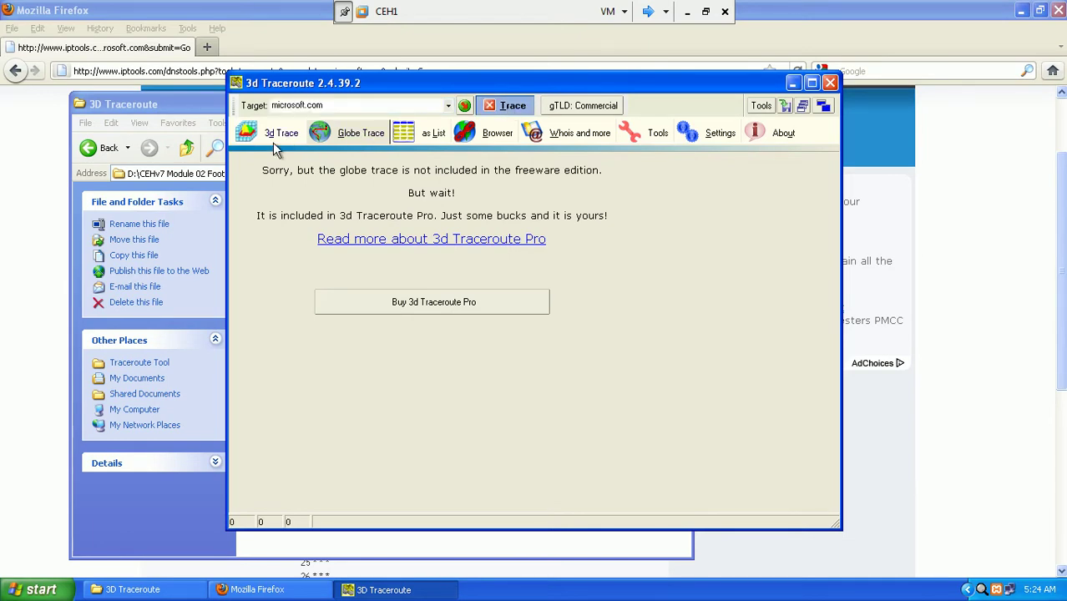
left_click(280, 134)
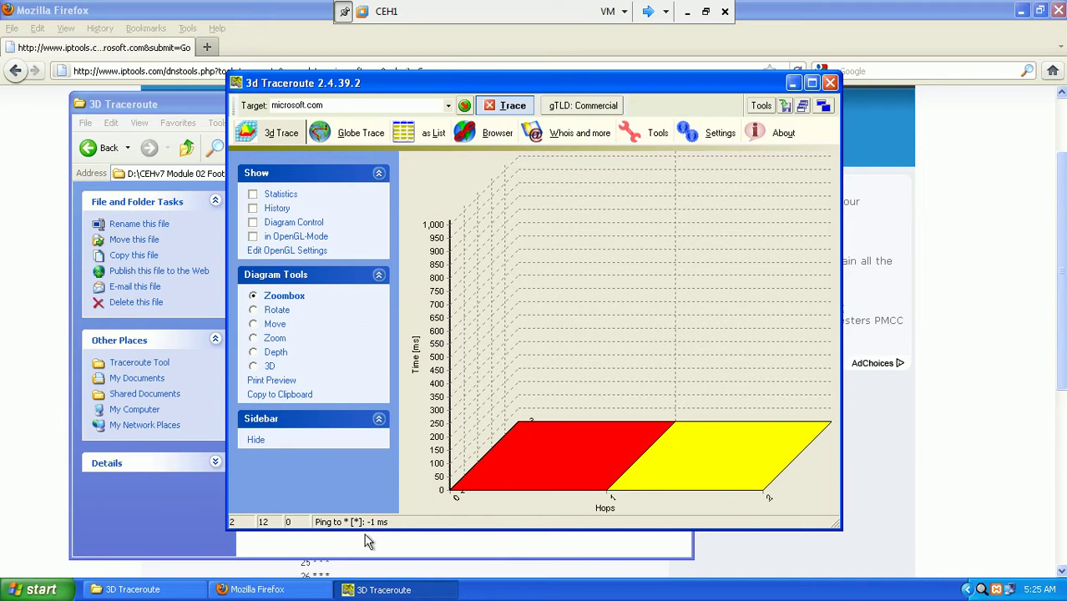
left_click(255, 367)
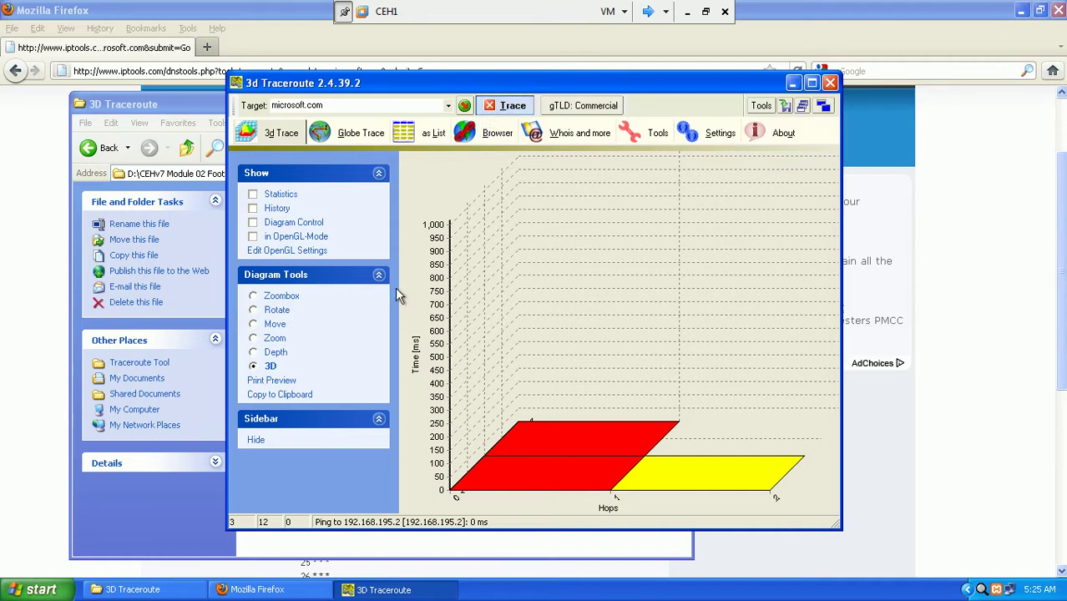
left_click(374, 548)
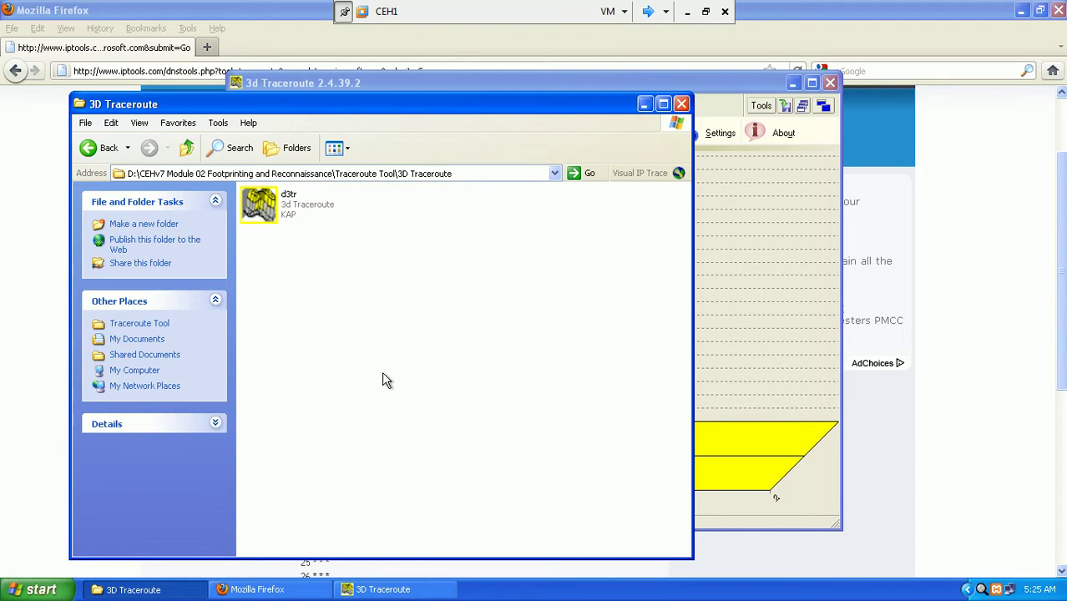
From the Traceroute Tool folder, launch the 3dsnmp_toolkit installer in 3d Visual Trace Route.
key("super+d")
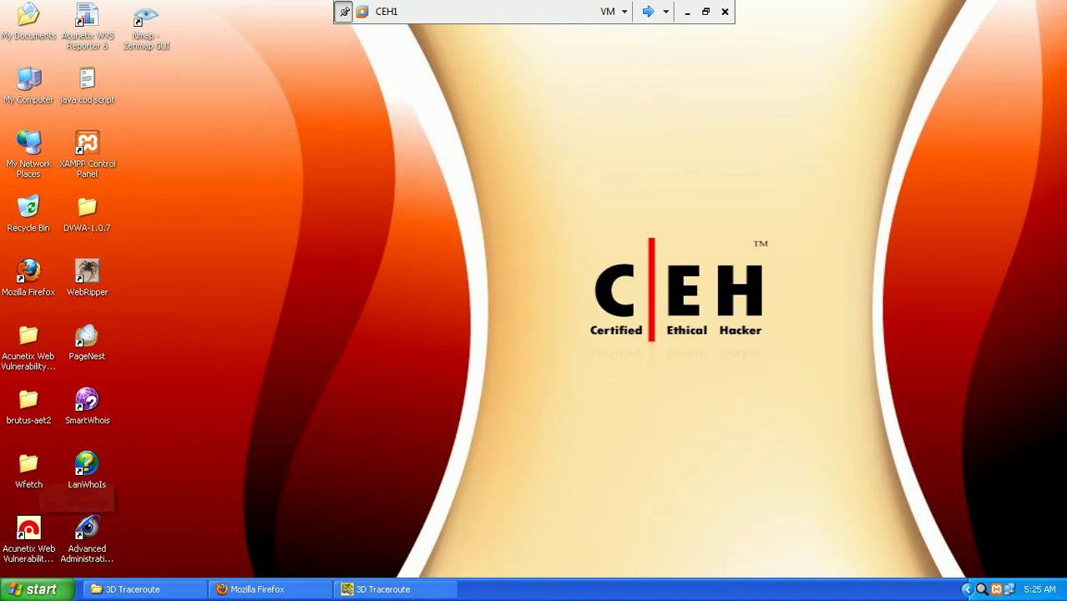
left_click(172, 589)
left_click(251, 439)
key("BackSpace")
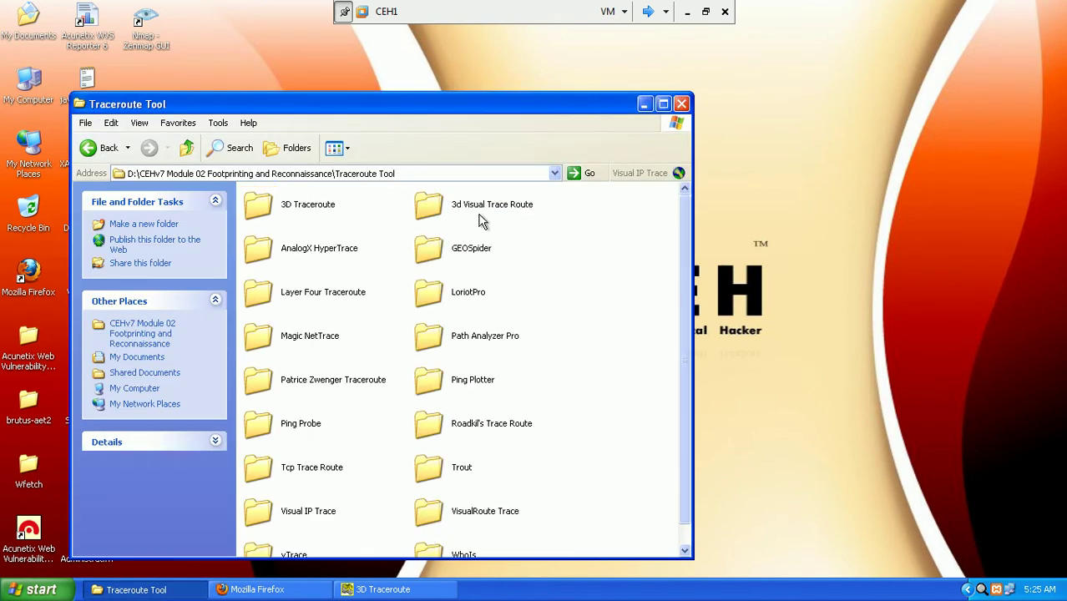
double_click(481, 222)
left_click(294, 219)
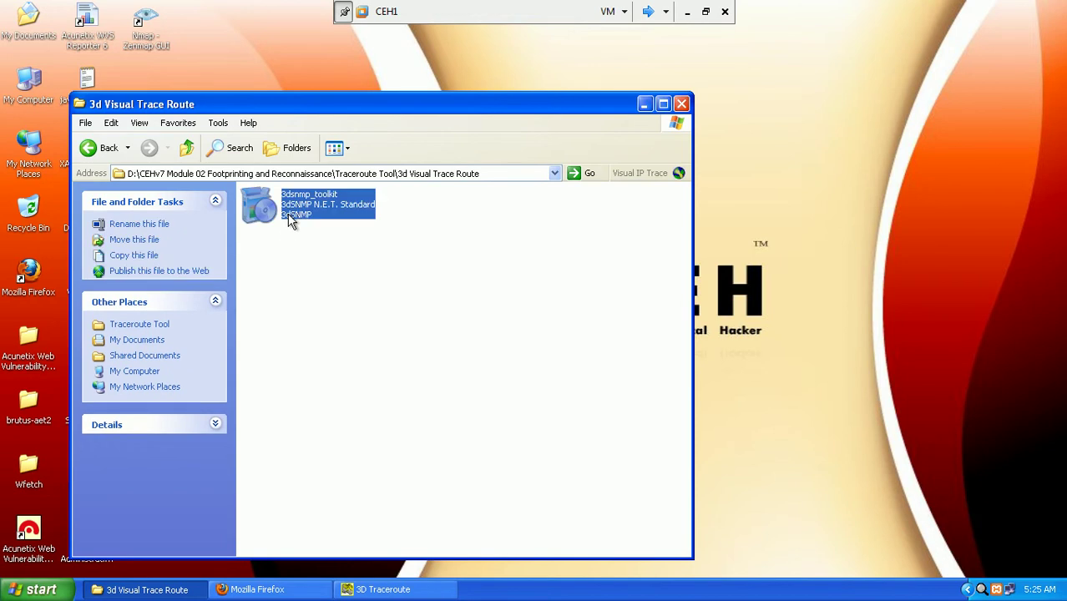
double_click(290, 215)
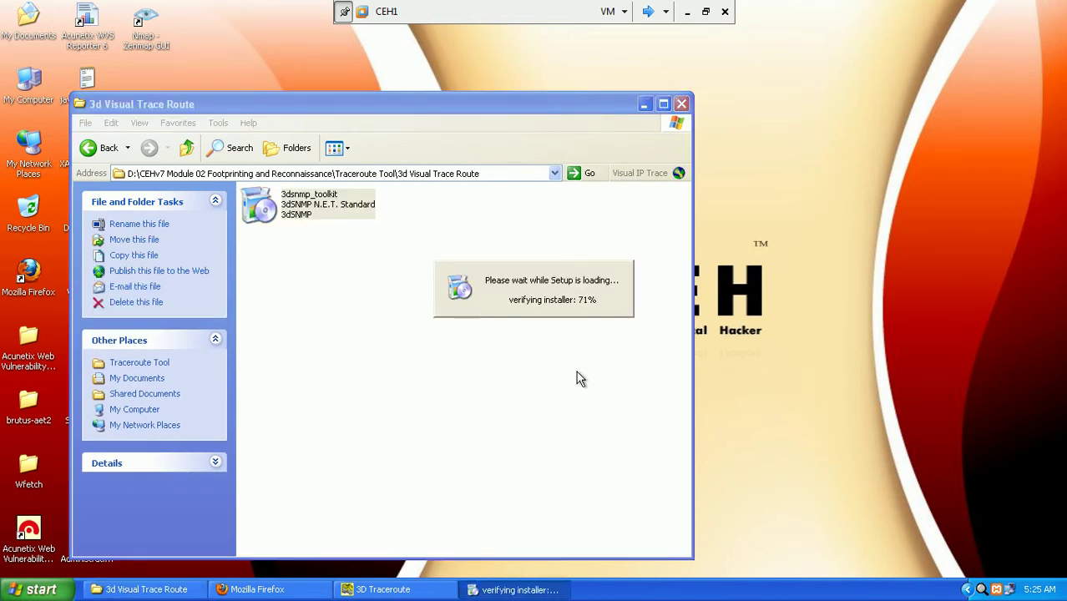
Accept the licence and install 3dSNMP N.E.T. Standard to the default location.
left_click(637, 423)
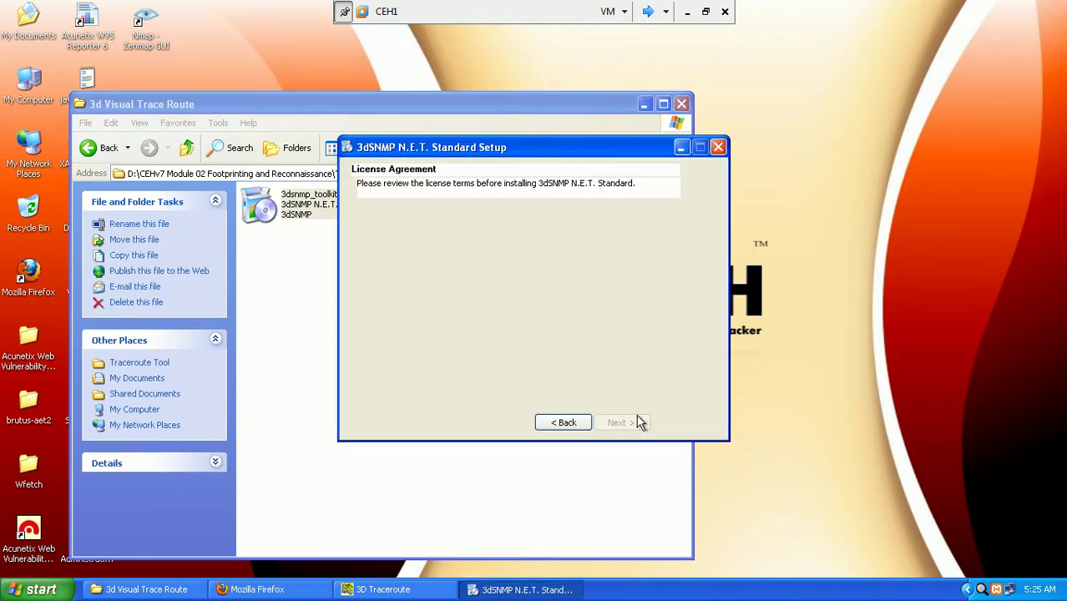
left_click(533, 389)
left_click(618, 423)
left_click(618, 423)
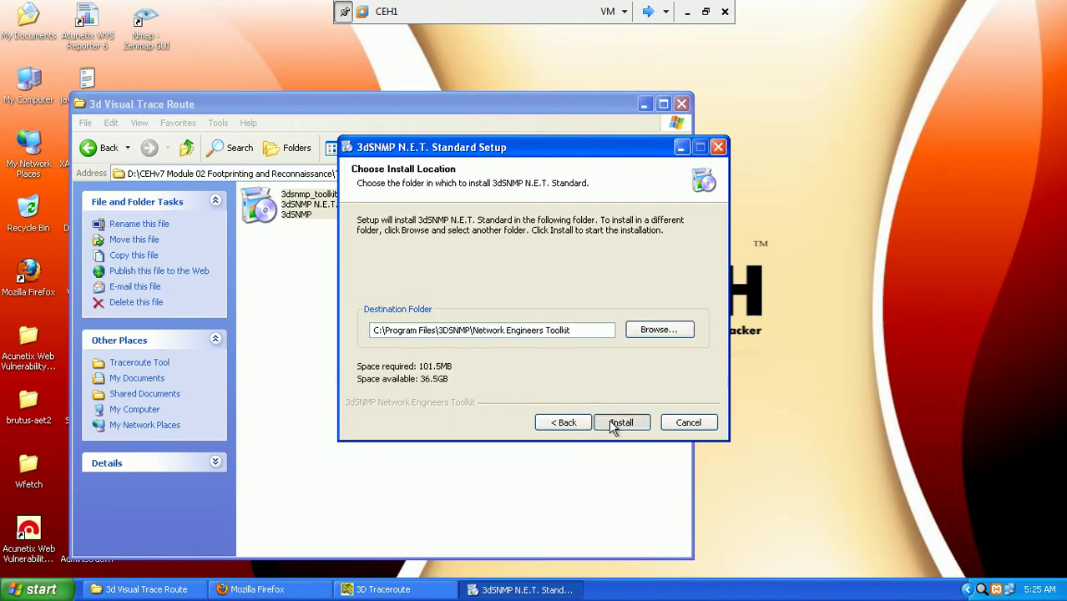
left_click(146, 33)
Launch Zenmap and start an Intense scan of microsoft.com, checking the 3dSNMP installer's progress.
double_click(146, 34)
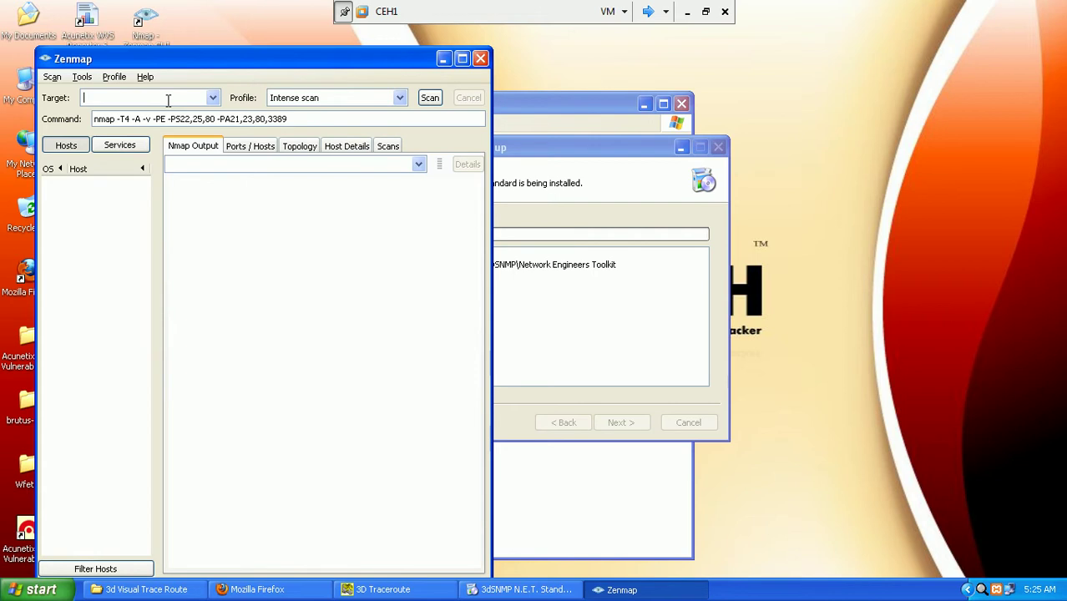
type("microsoft.com")
left_click(432, 101)
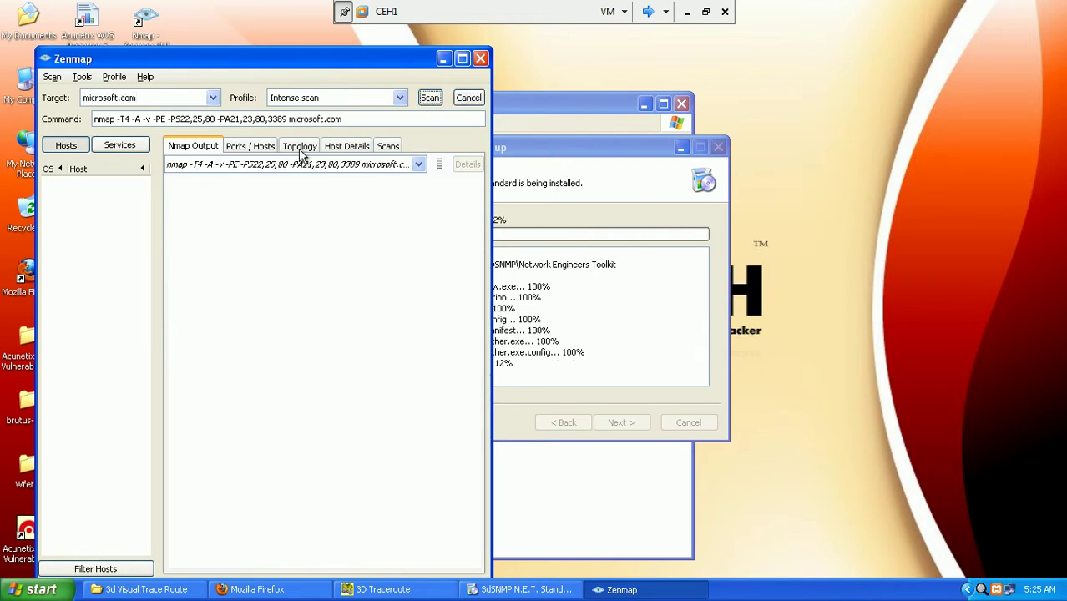
left_click(584, 282)
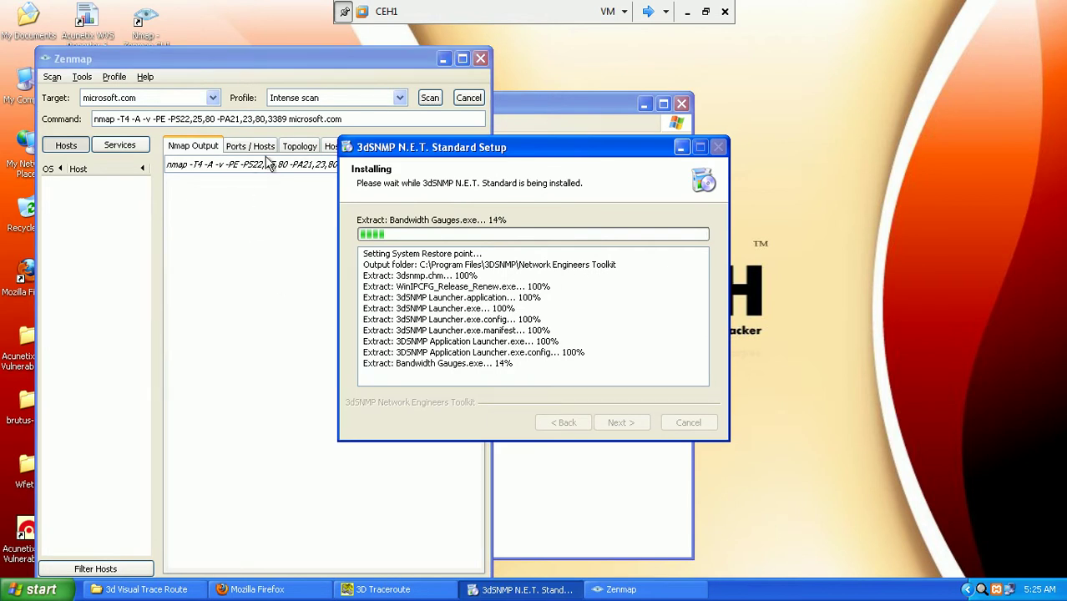
left_click(266, 100)
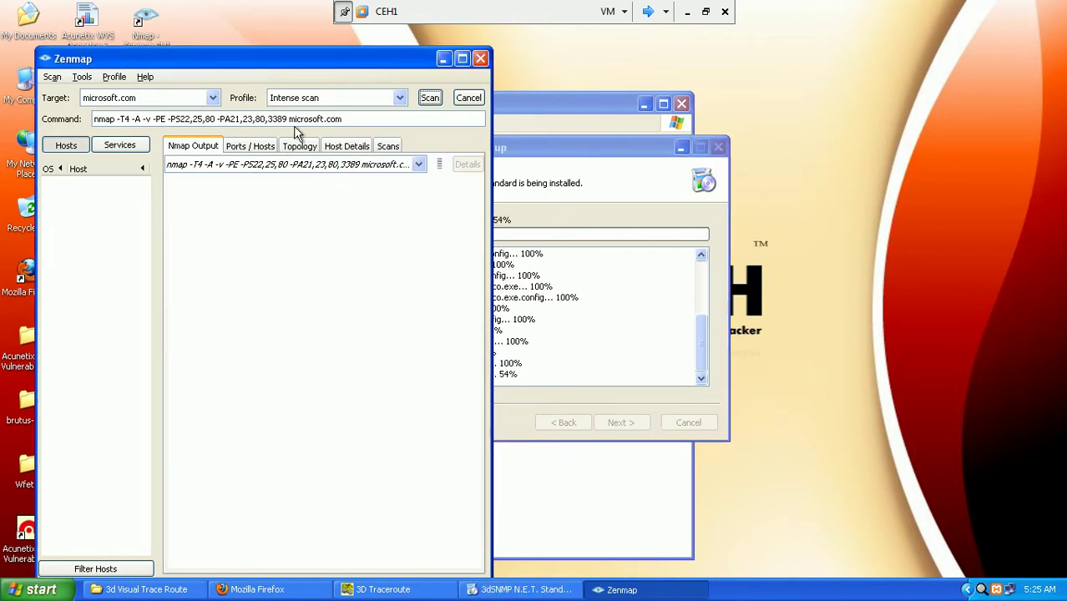
left_click(582, 340)
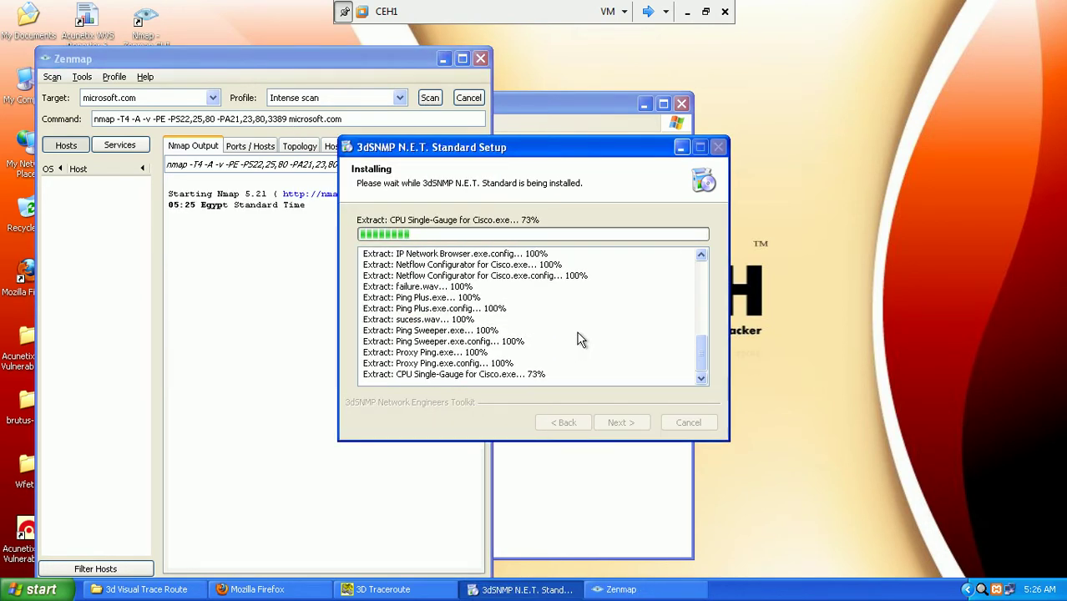
left_click(540, 477)
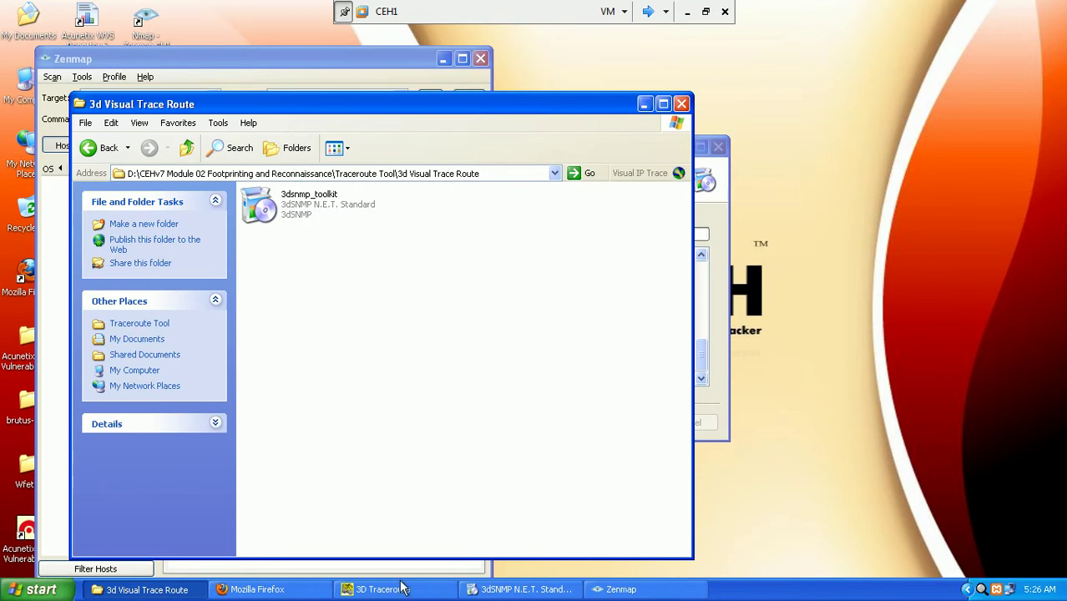
Watch the microsoft.com 3D Traceroute diagram, then finish and close the completed 3dSNMP setup.
left_click(399, 590)
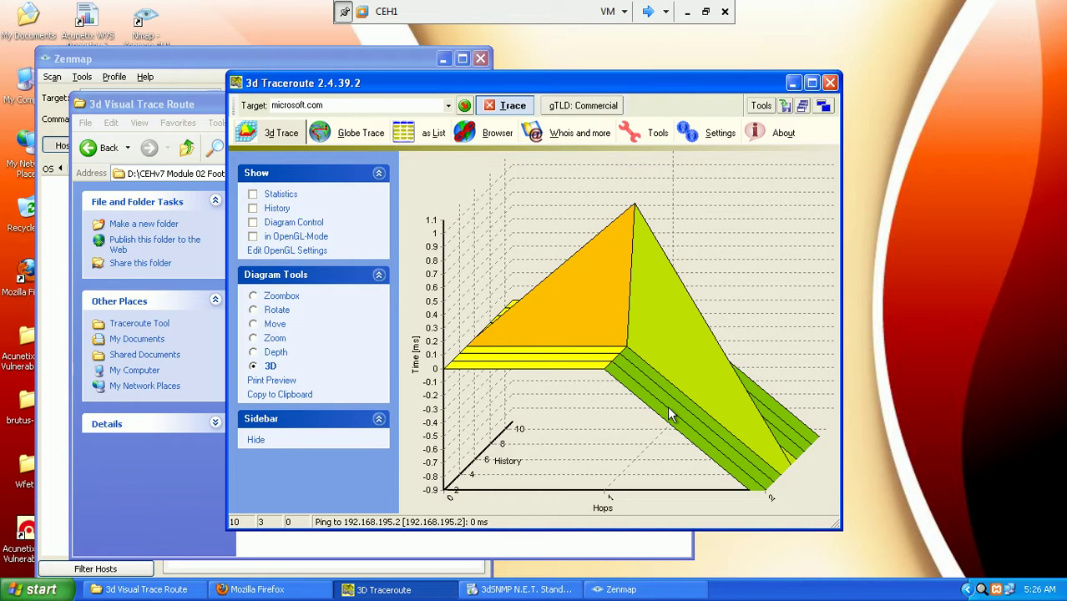
left_click(508, 588)
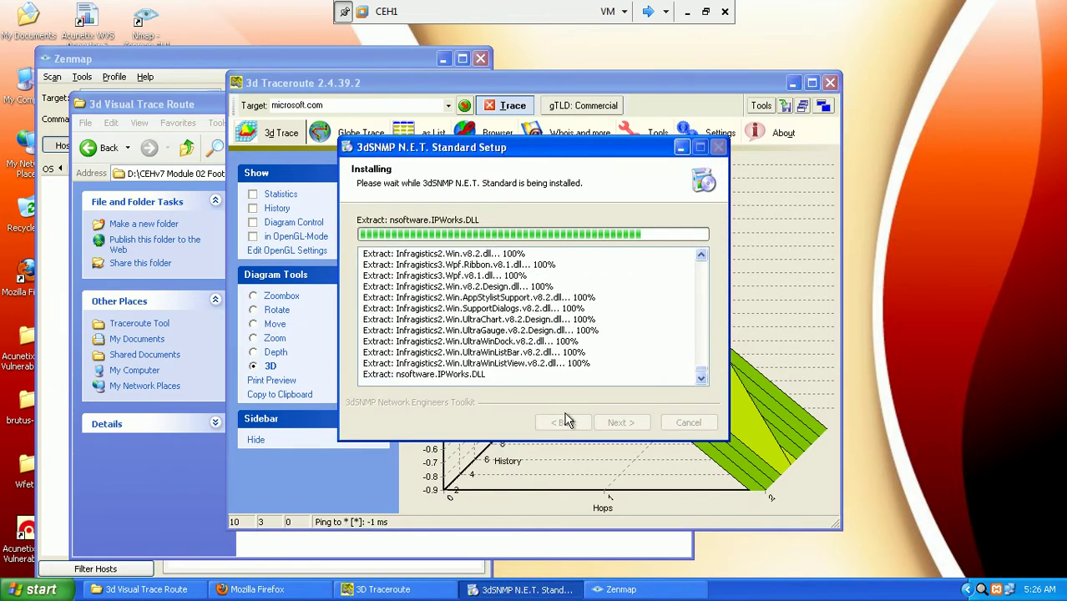
left_click(535, 498)
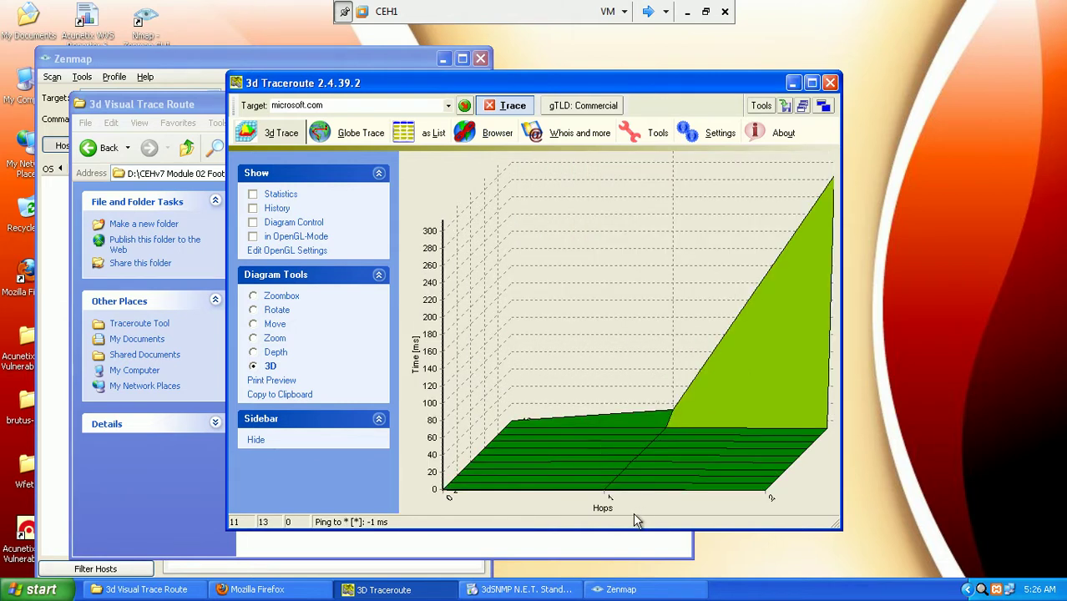
left_click(535, 589)
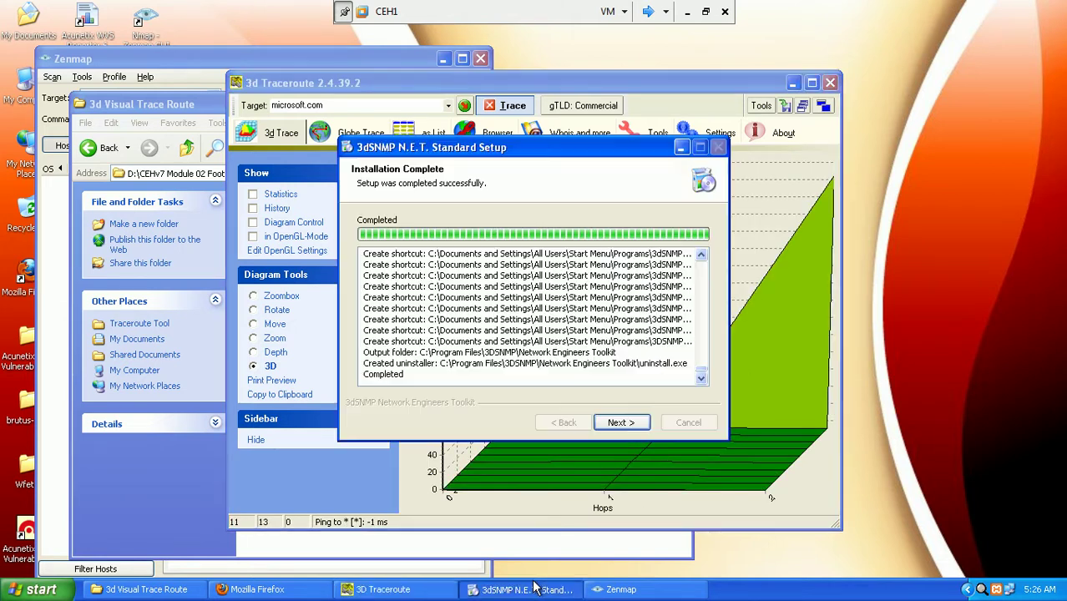
left_click(609, 420)
left_click(610, 423)
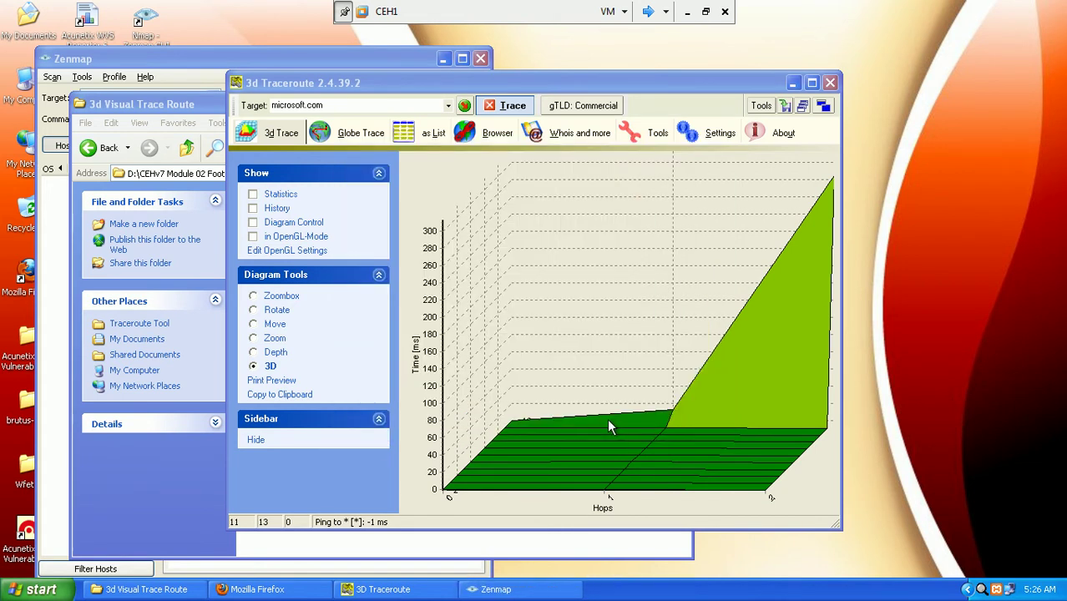
Open Advanced Administrative Tools in evaluation mode and start a Trace Route to microsoft.com.
key("super+d")
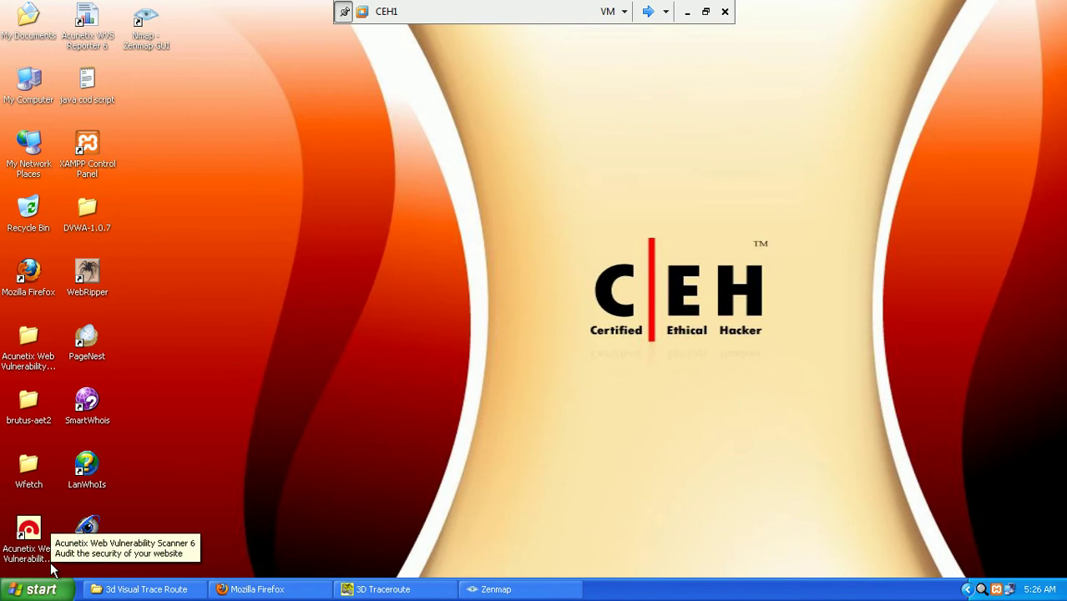
left_click(88, 535)
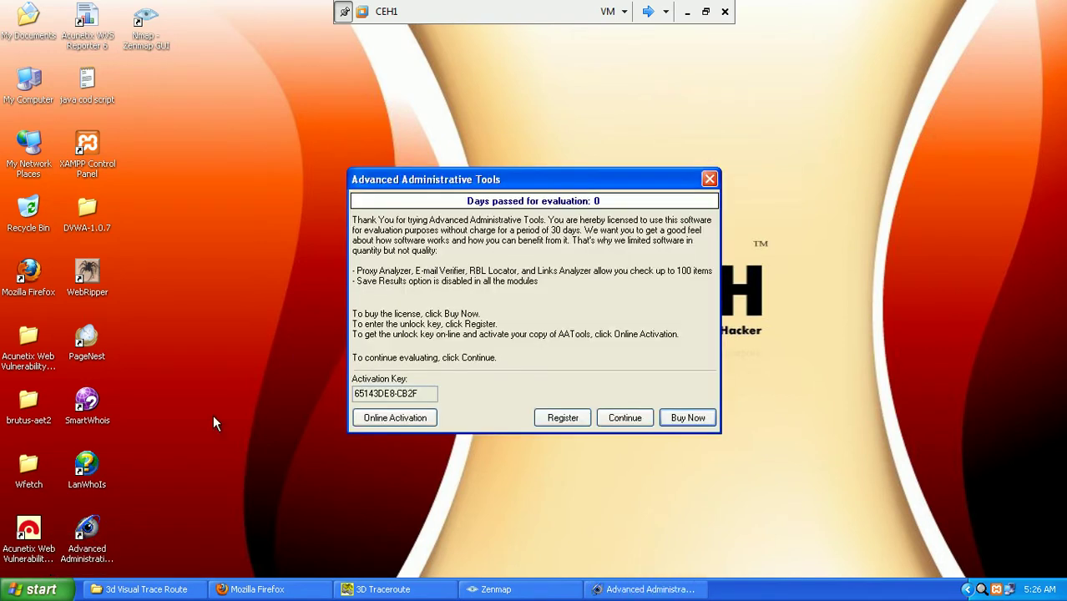
left_click(624, 418)
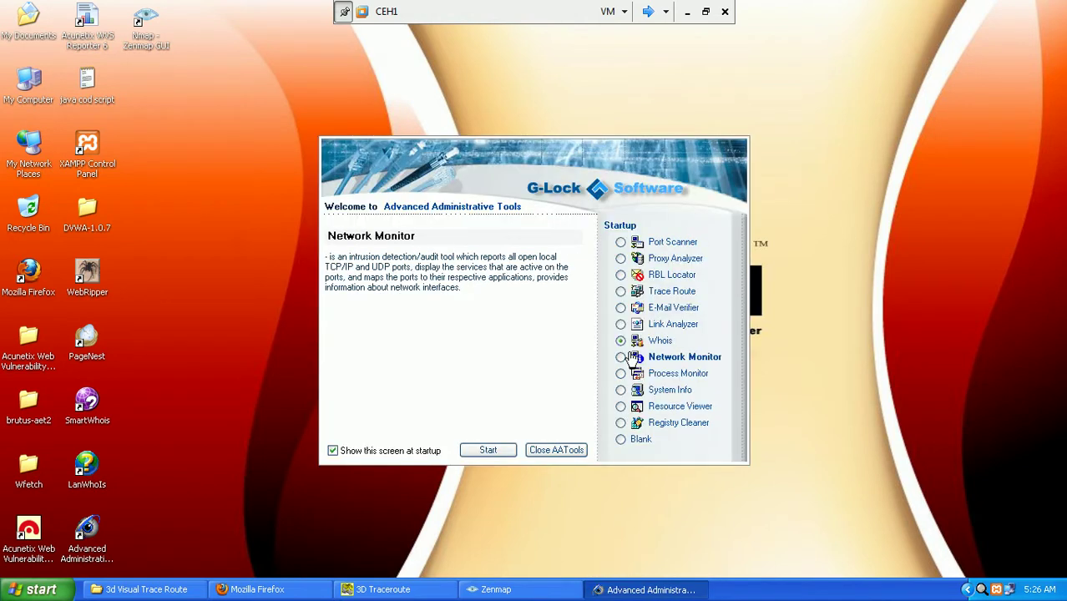
left_click(508, 453)
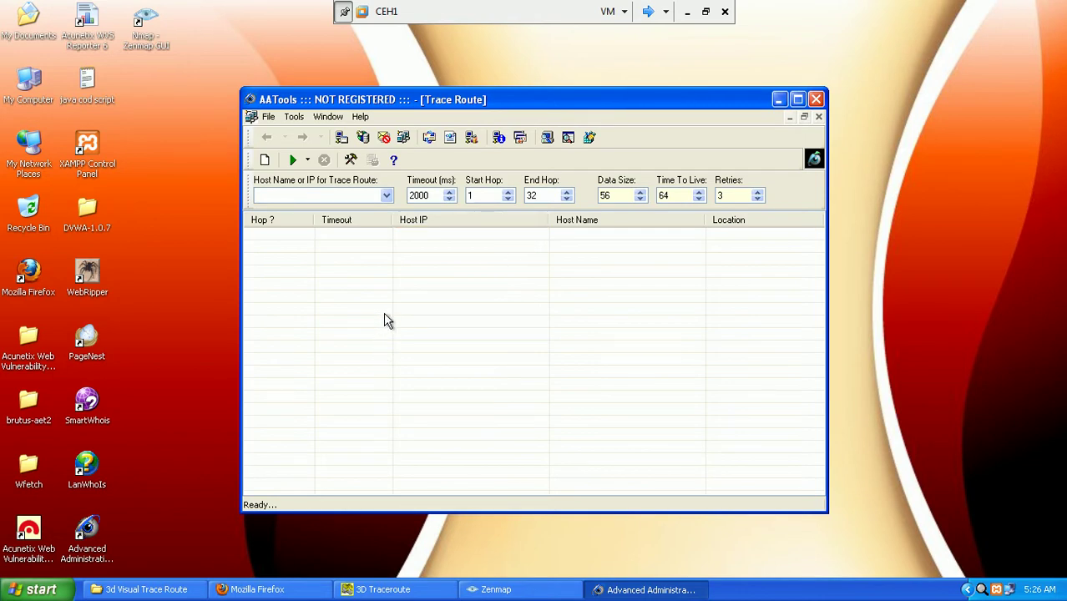
type("microsoft.com")
left_click(292, 160)
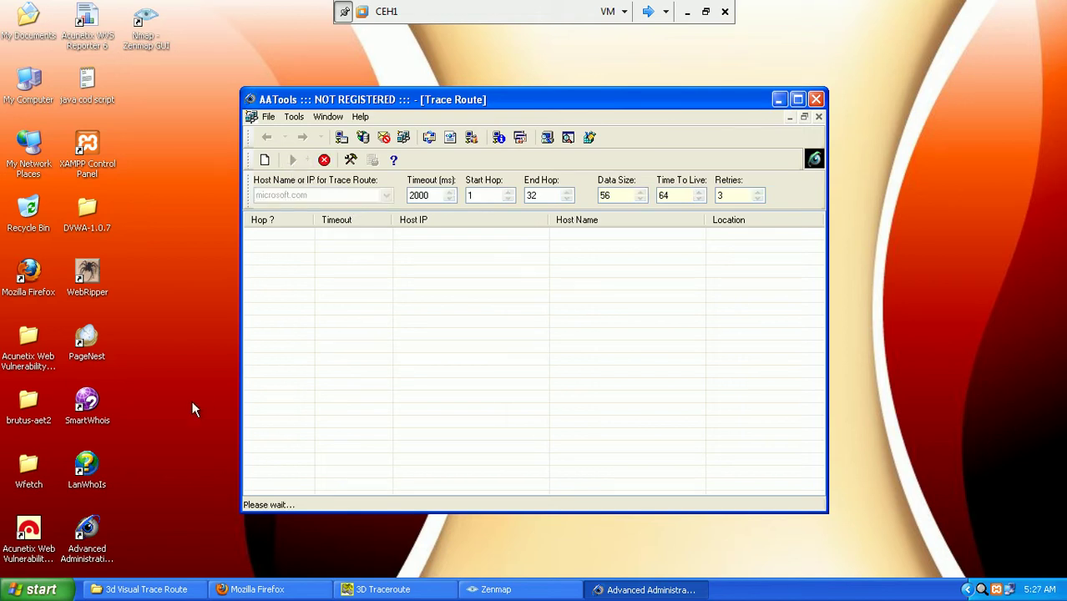
left_click(33, 589)
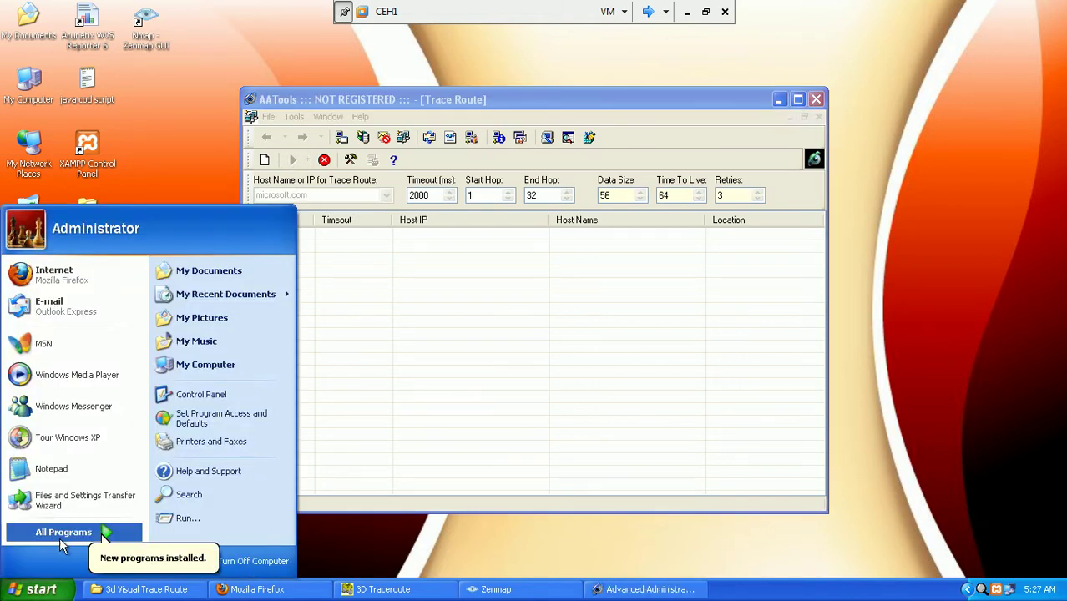
Launch Visual IP Trace from the installed programs list.
left_click(59, 535)
mouse_move(165, 527)
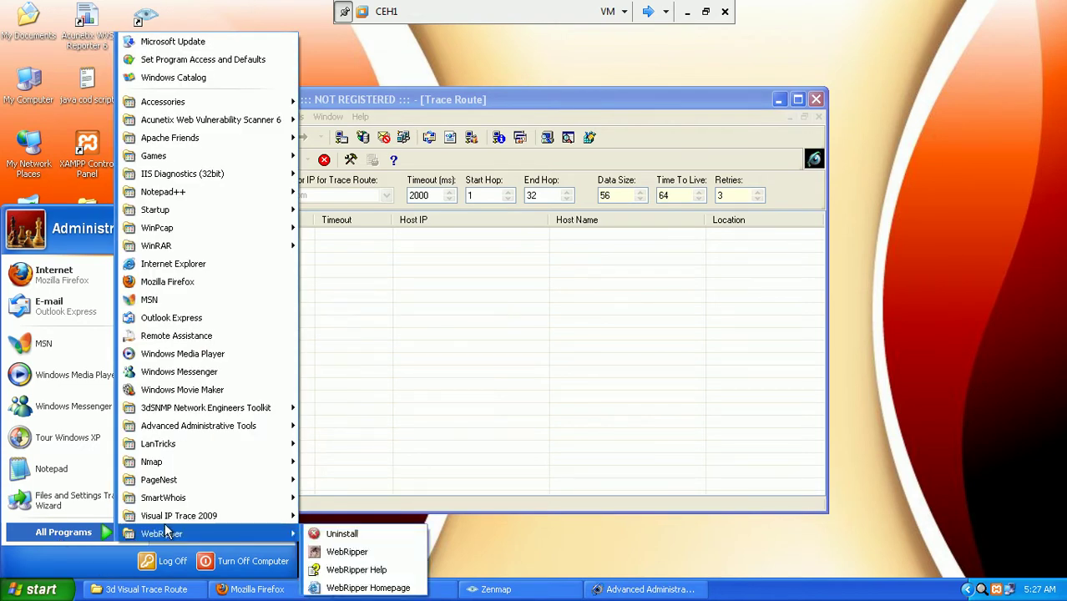
mouse_move(276, 516)
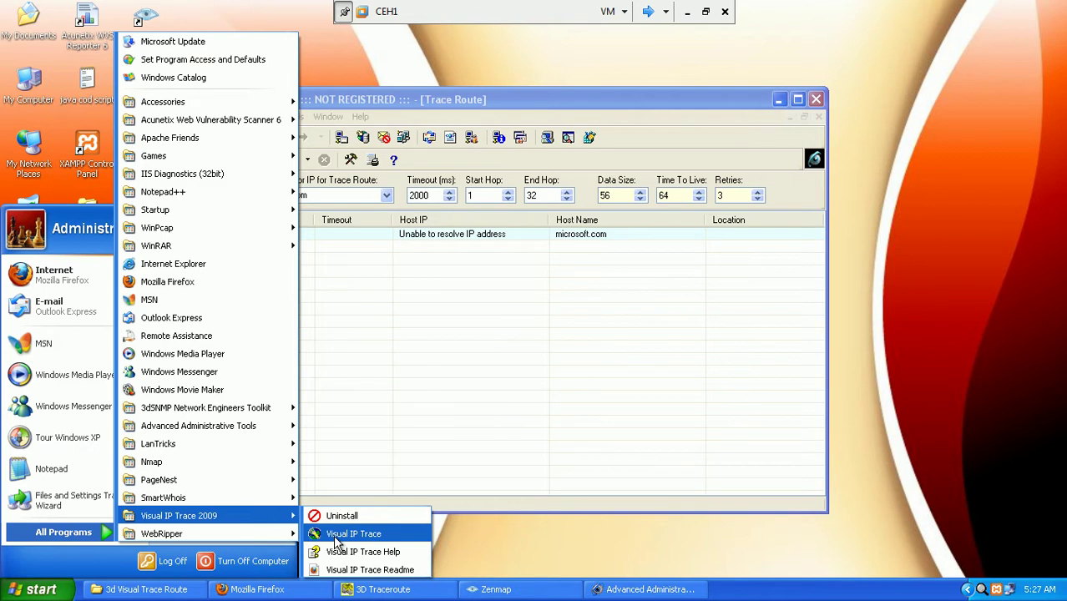
left_click(338, 534)
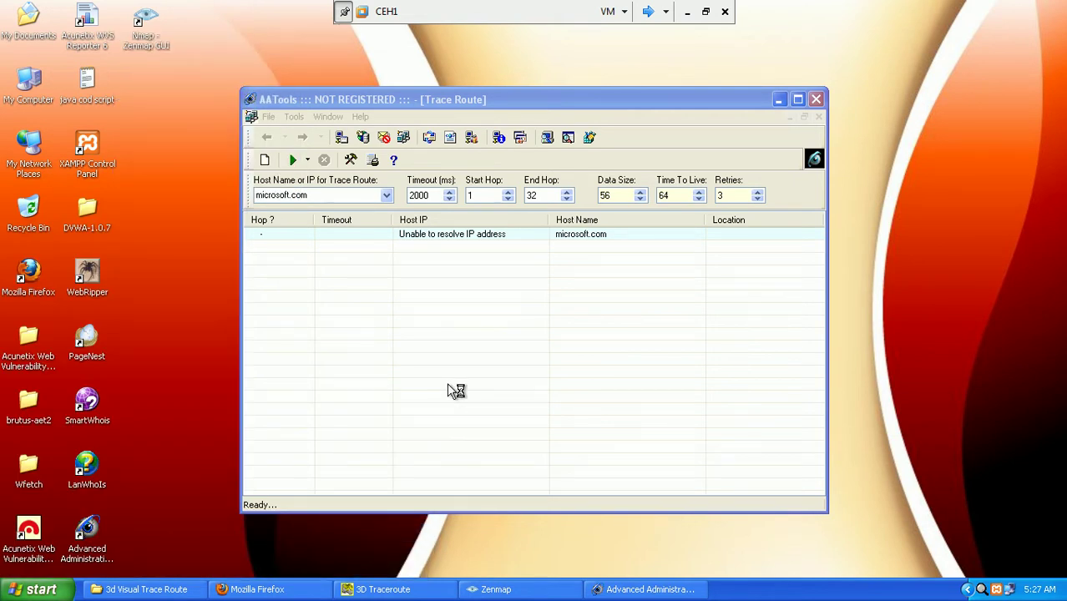
Change the AATools trace target to tedata.net and start tracing it.
left_click(315, 194)
key("ctrl+c")
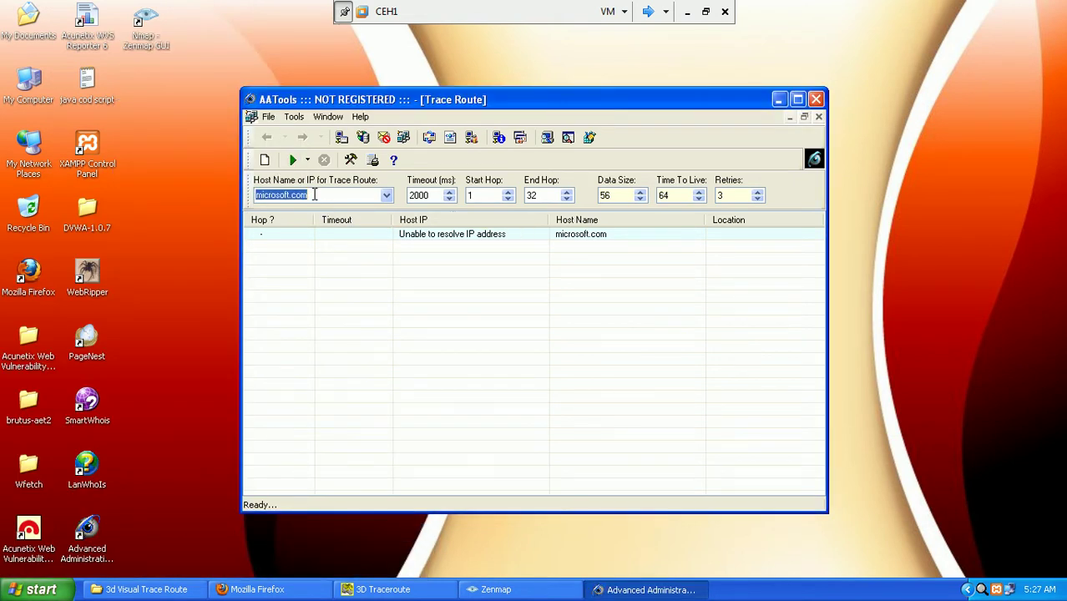
type("tedata")
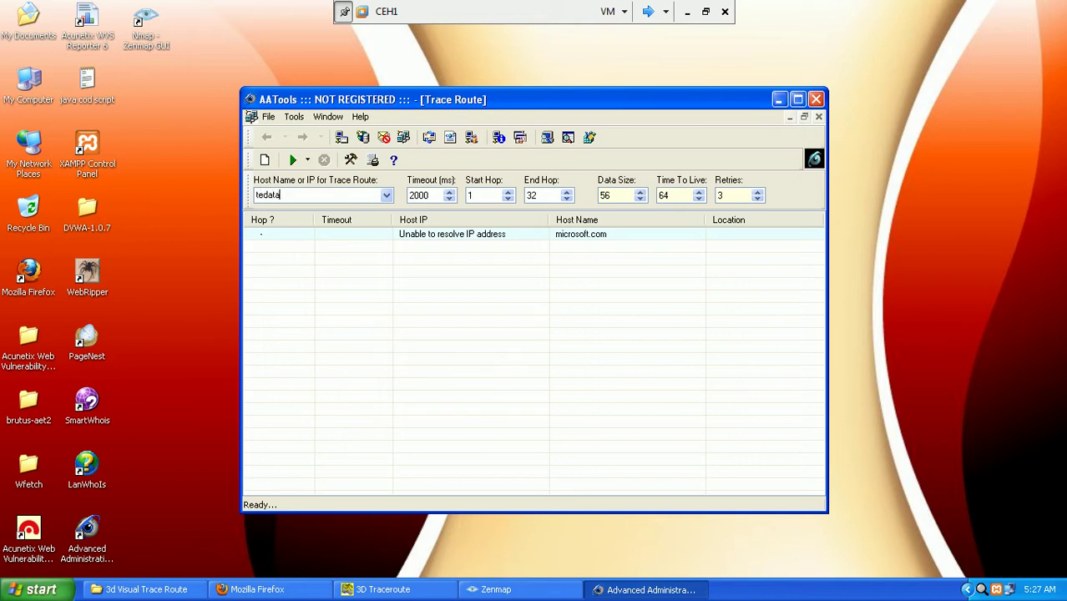
type(".com")
key("BackSpace")
key("BackSpace")
key("BackSpace")
type("net")
left_click(293, 160)
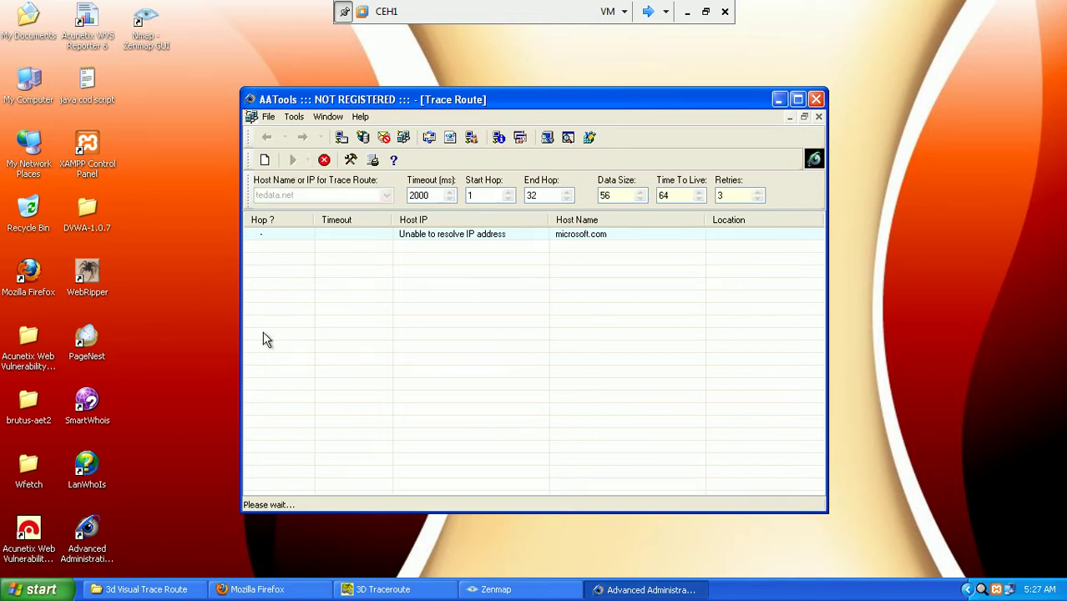
View the Zenmap scan's Topology, then bring up Visual IP Trace's Edition Selection dialog.
left_click(477, 588)
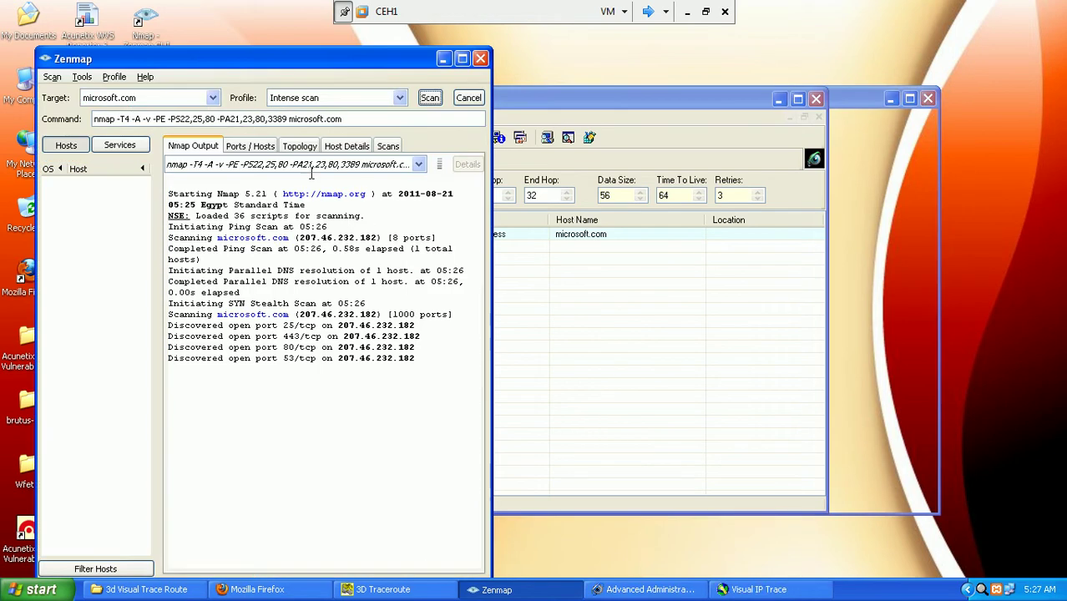
left_click(294, 147)
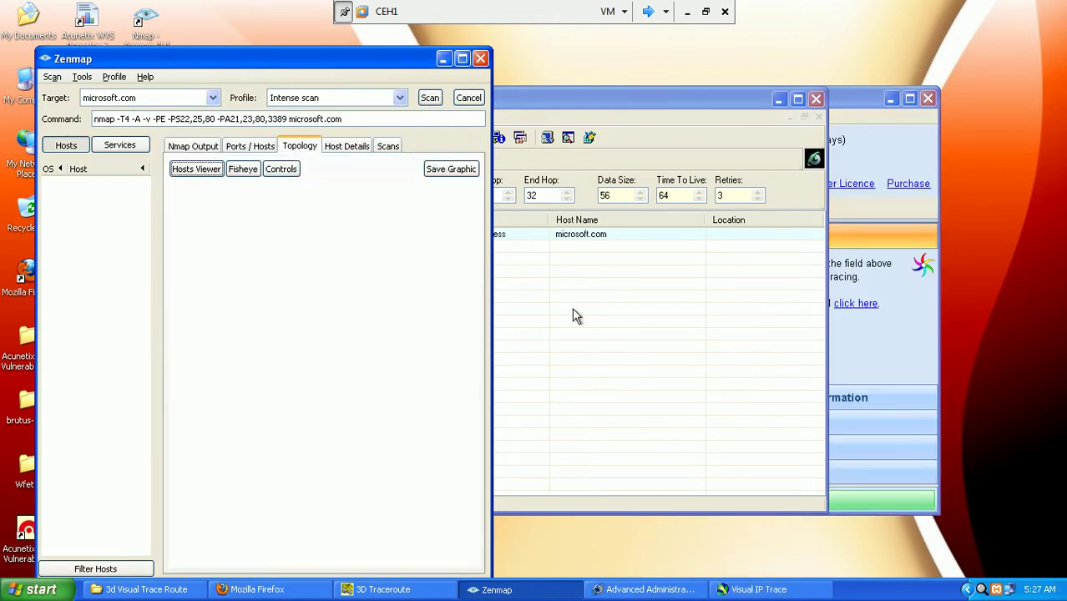
left_click(913, 164)
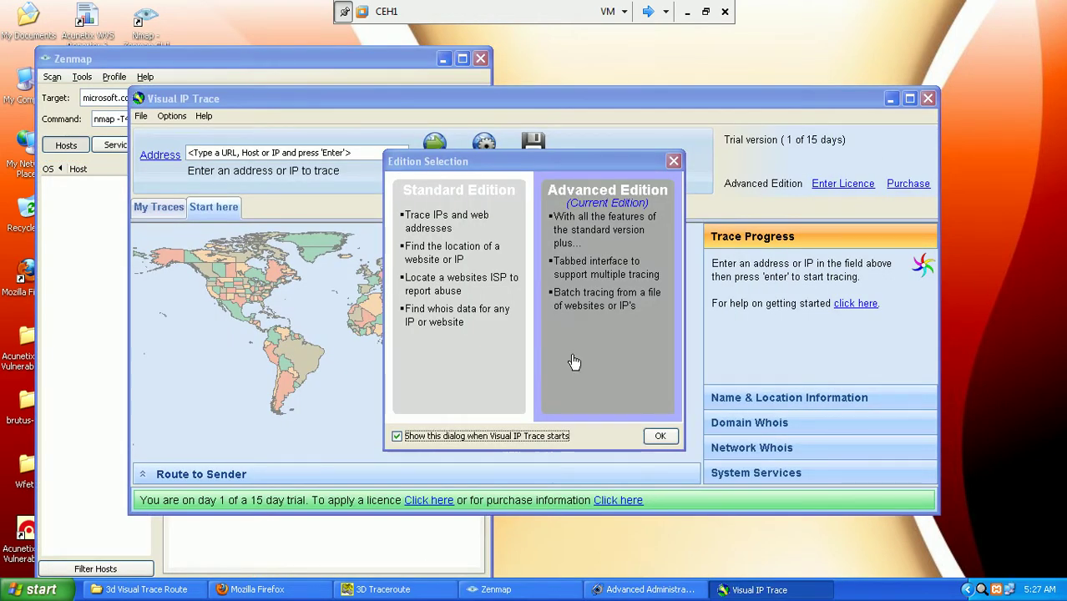
Accept the edition choice and start a Visual IP Trace of microsoft.com.
left_click(660, 436)
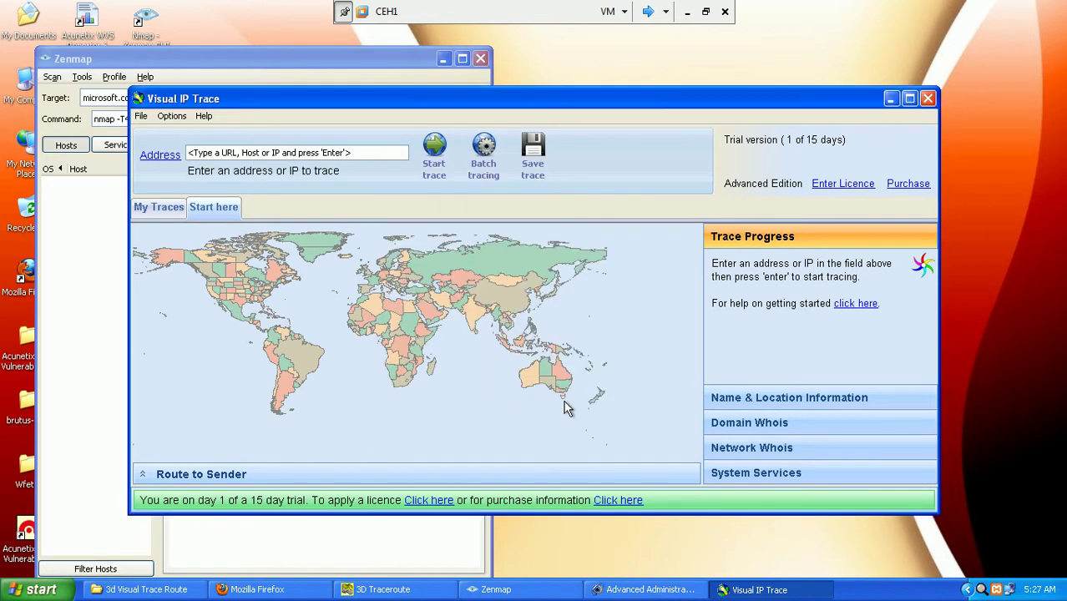
left_click(318, 157)
key("ctrl+v")
left_click(436, 159)
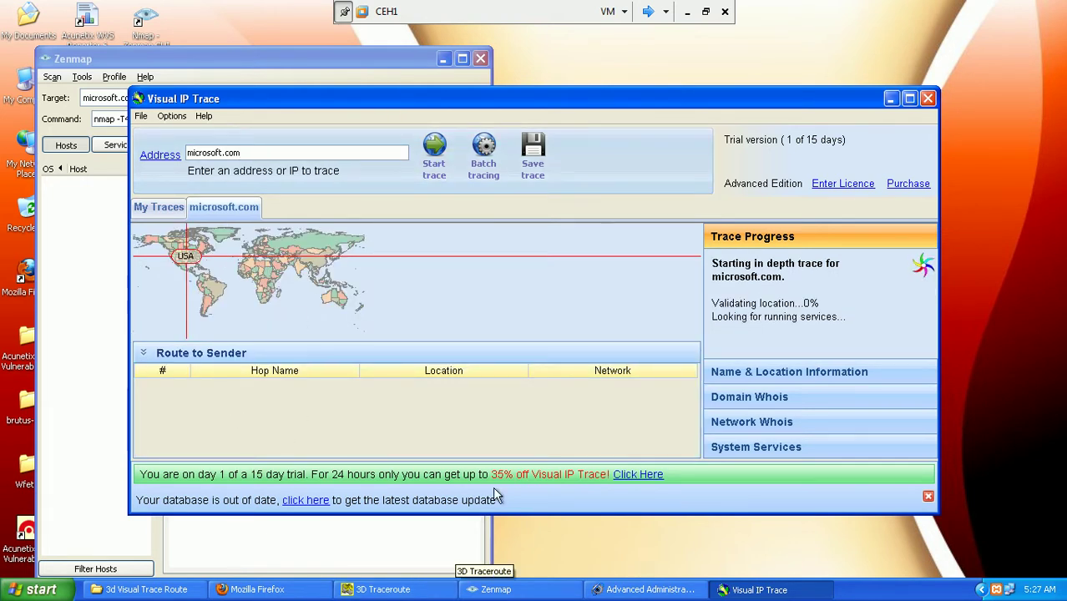
While the trace runs, check Zenmap's output and topology, close AATools, and view the finished trace.
left_click(723, 589)
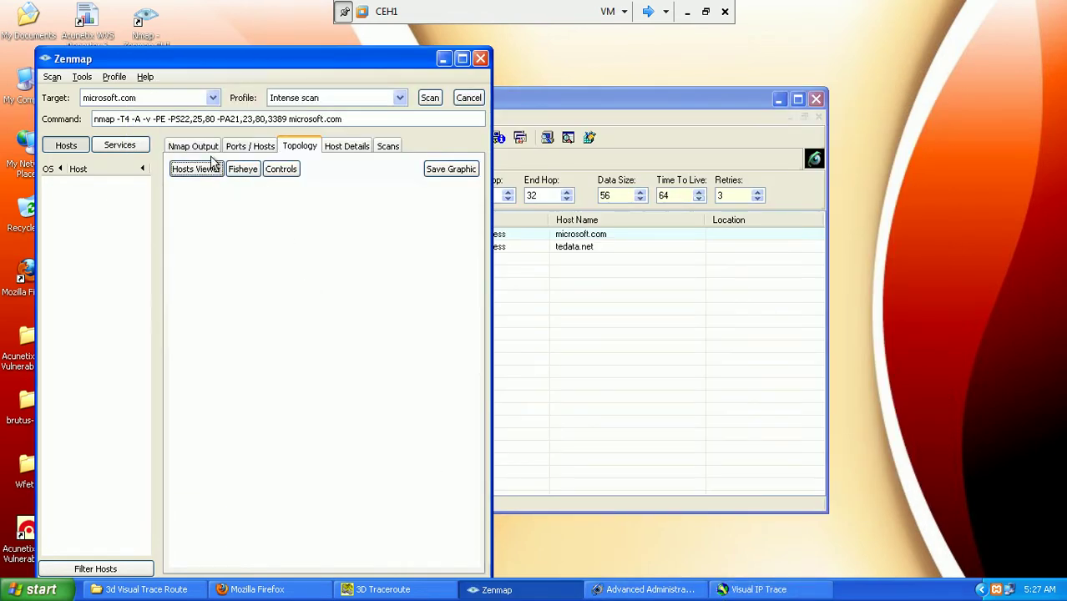
left_click(211, 149)
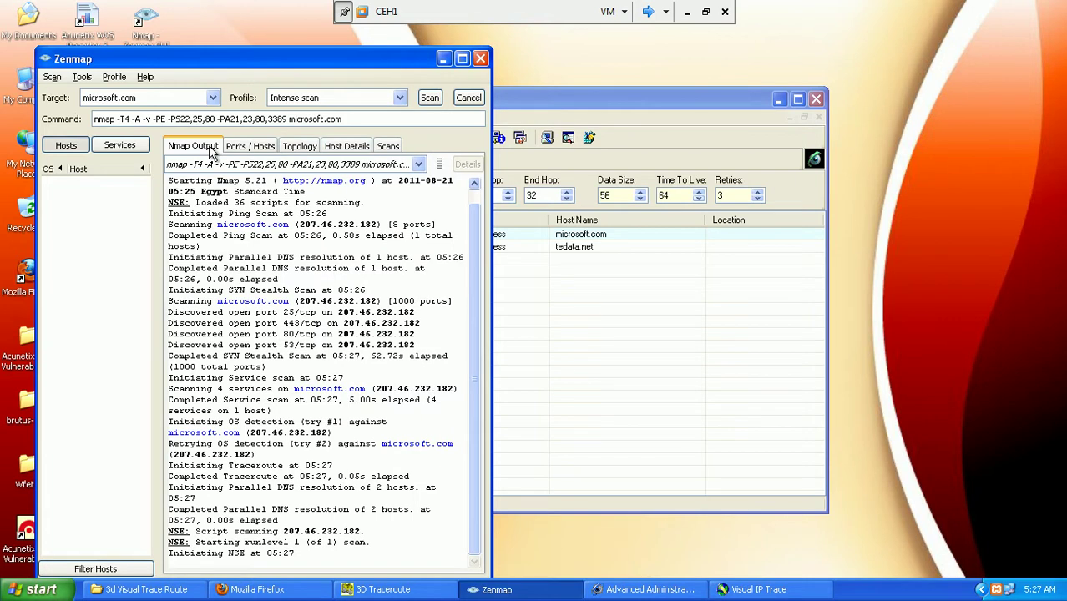
left_click(291, 147)
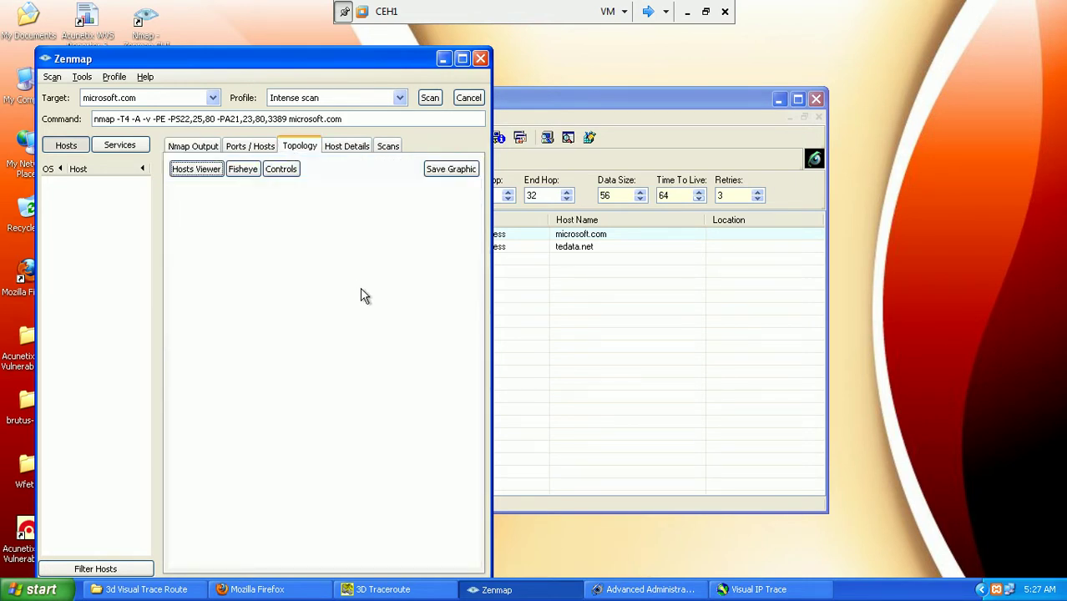
left_click(617, 346)
left_click(393, 237)
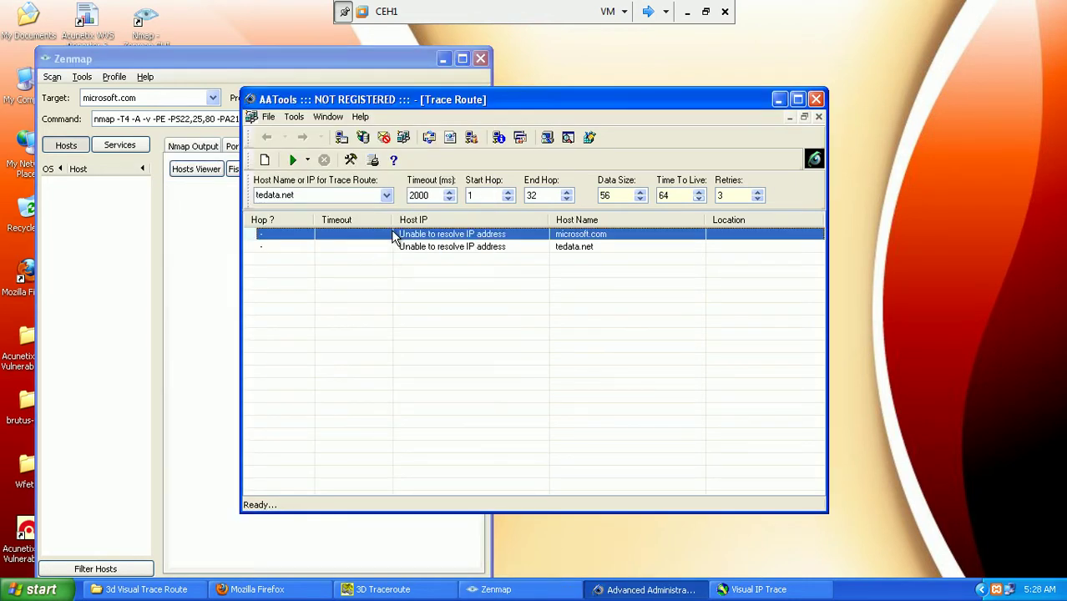
double_click(249, 101)
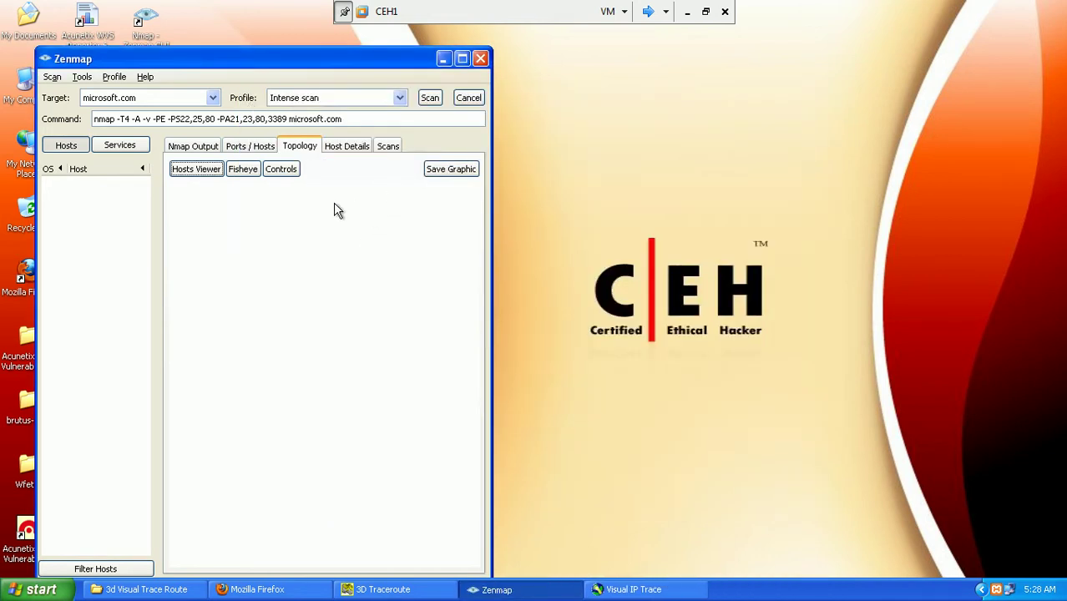
left_click(632, 590)
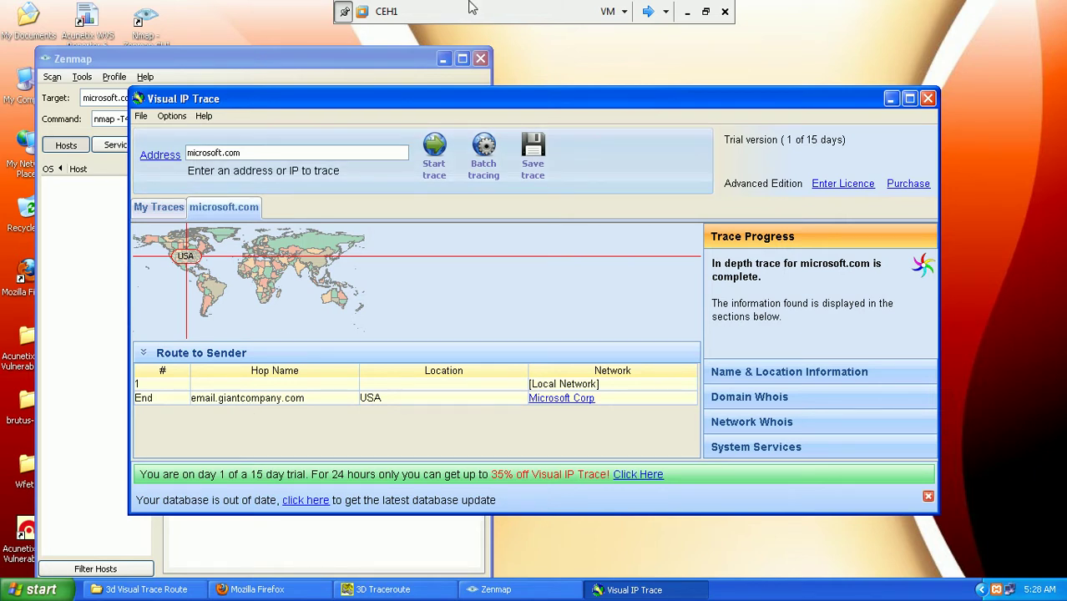
key("alt+Tab")
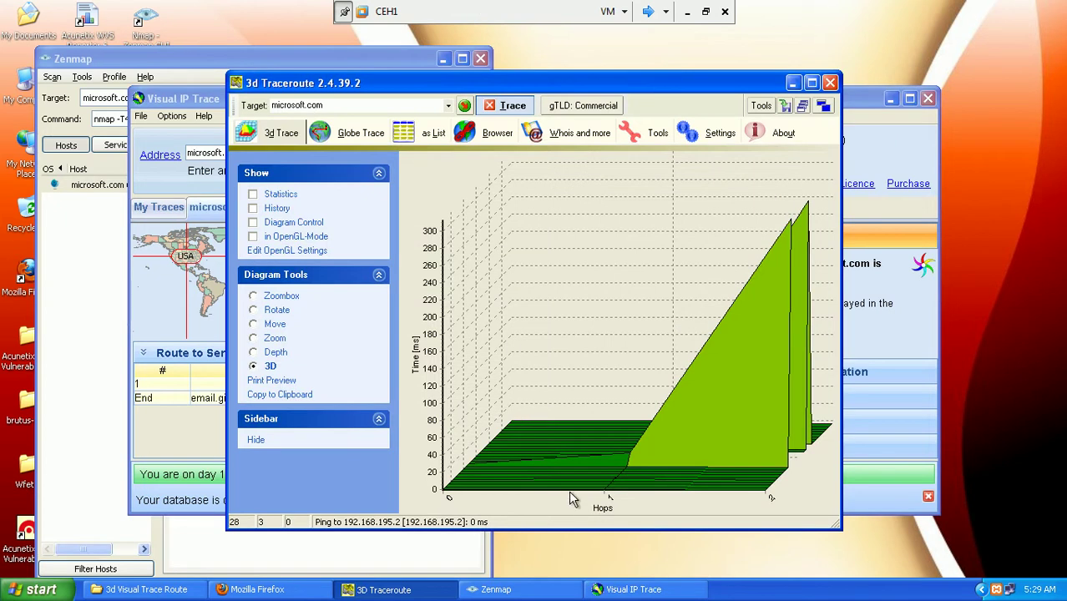
Shift Zenmap's microsoft.com topology graph upward, then return to the 3D Traceroute ping chart.
left_click(86, 208)
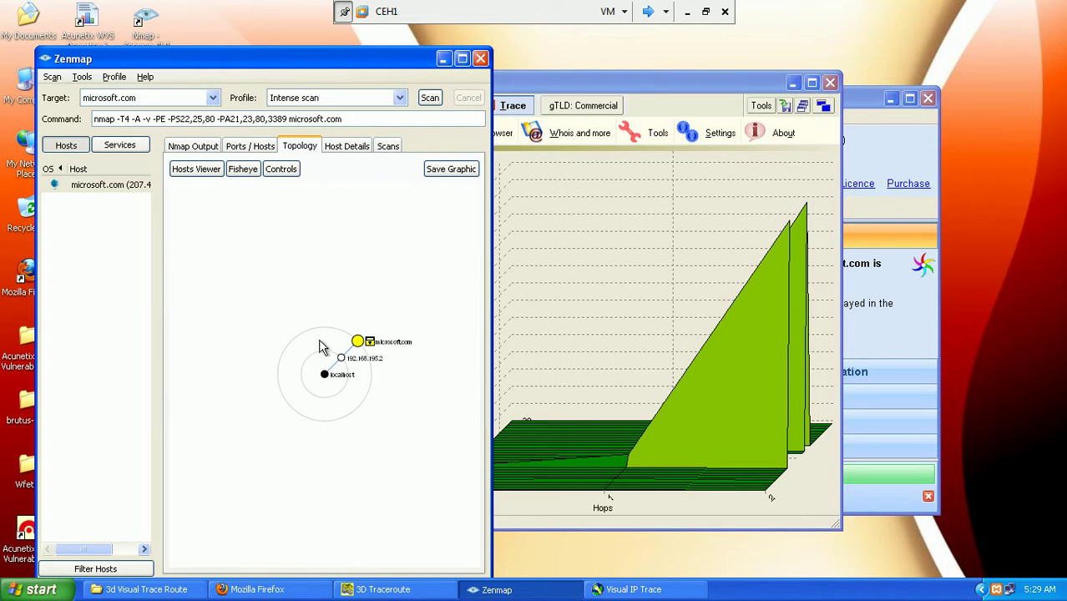
left_click_drag(332, 332, 346, 262)
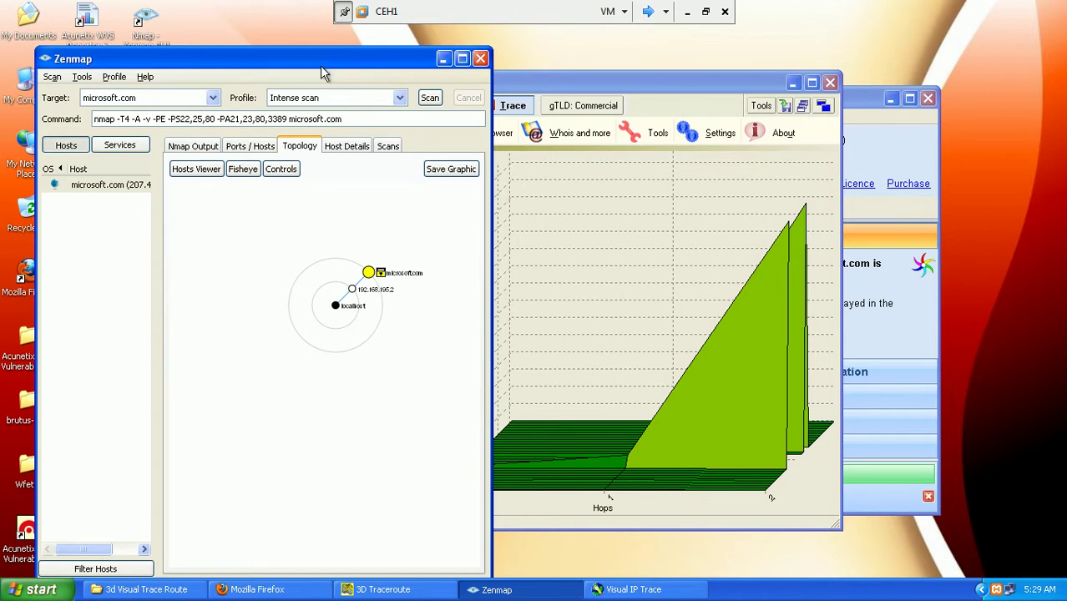
left_click(629, 233)
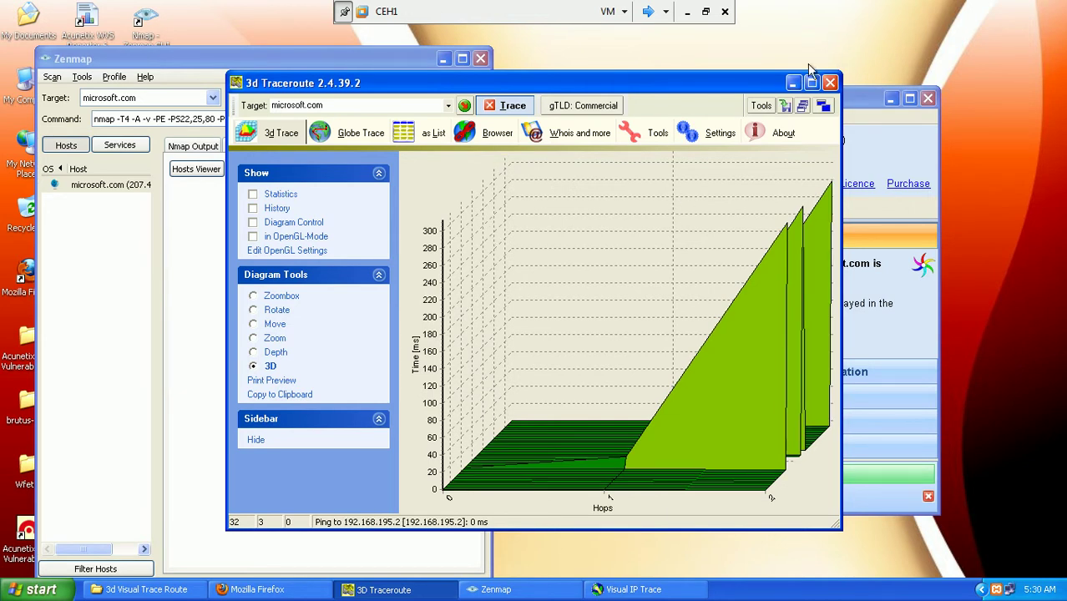
Close 3D Traceroute, Visual IP Trace and Zenmap without saving the scan, returning to Firefox.
left_click(832, 80)
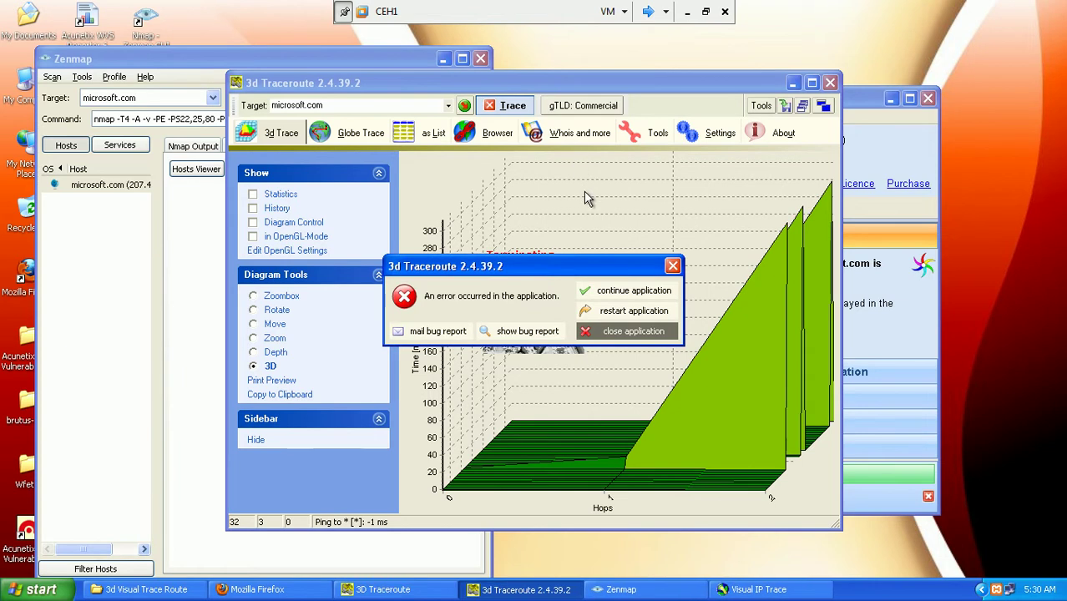
left_click(641, 332)
left_click(928, 98)
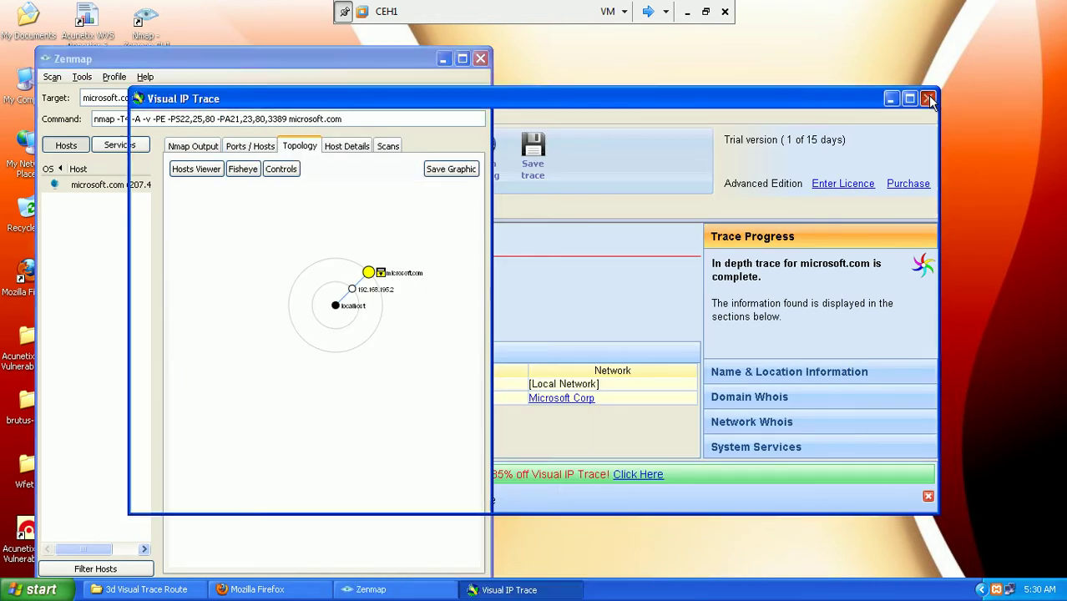
left_click(481, 58)
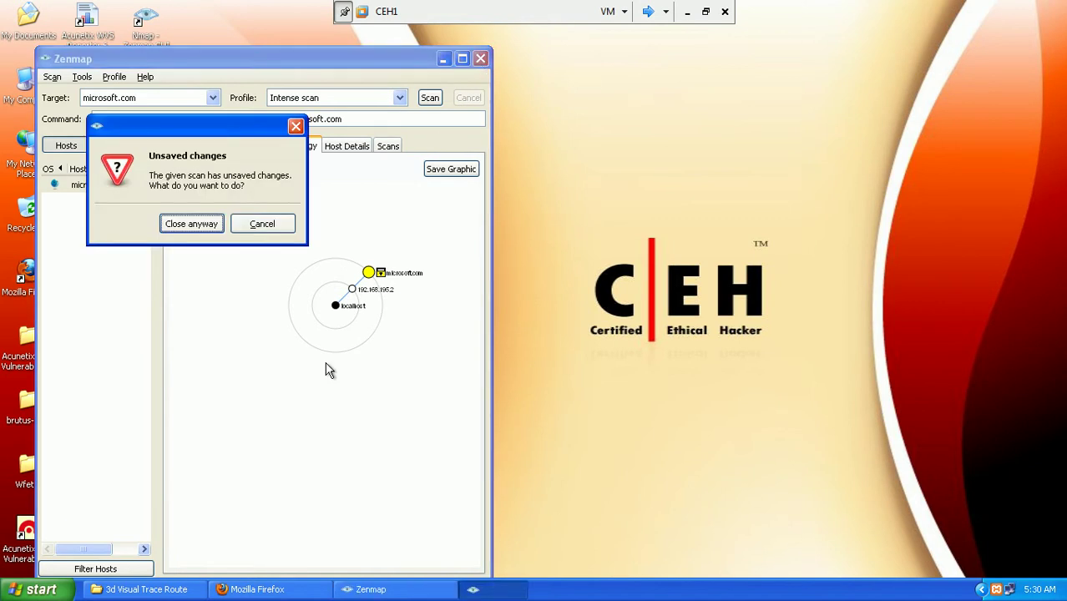
key("Return")
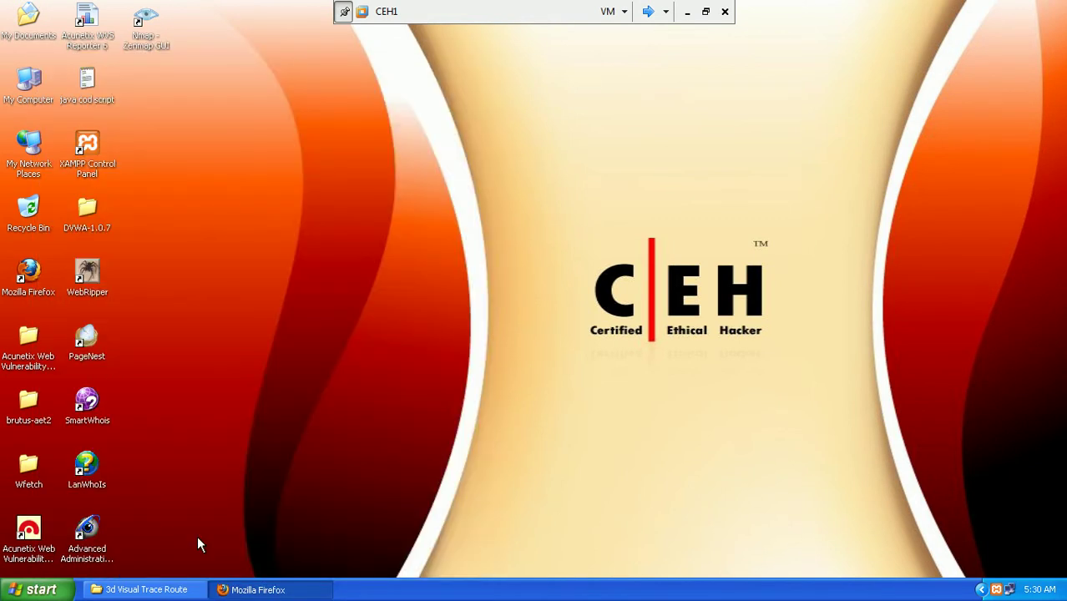
left_click(224, 590)
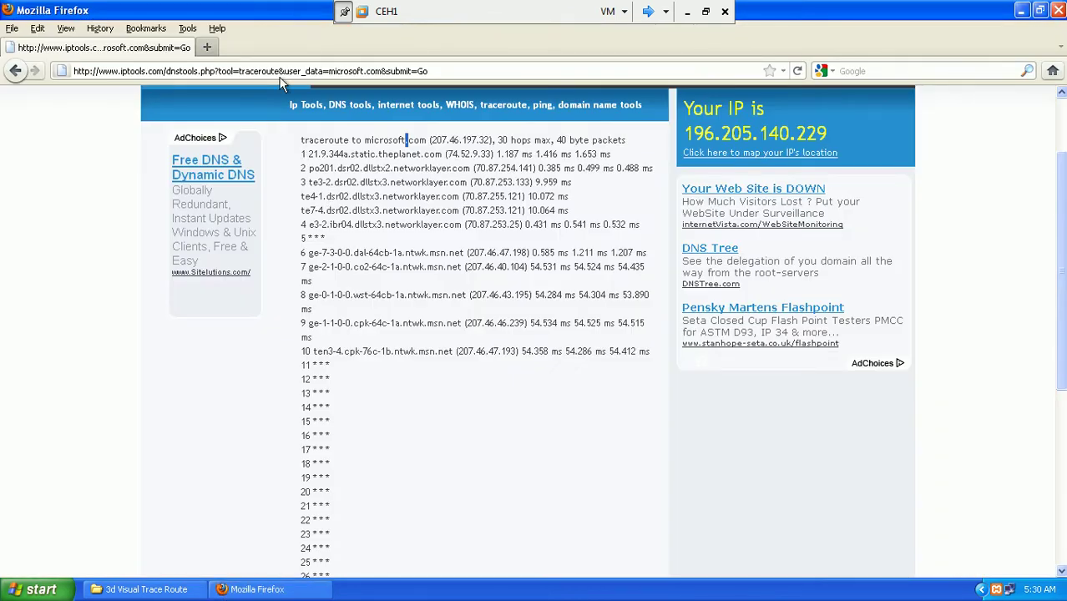
Load readnotify.com in Firefox and focus its signup email field.
left_click(283, 80)
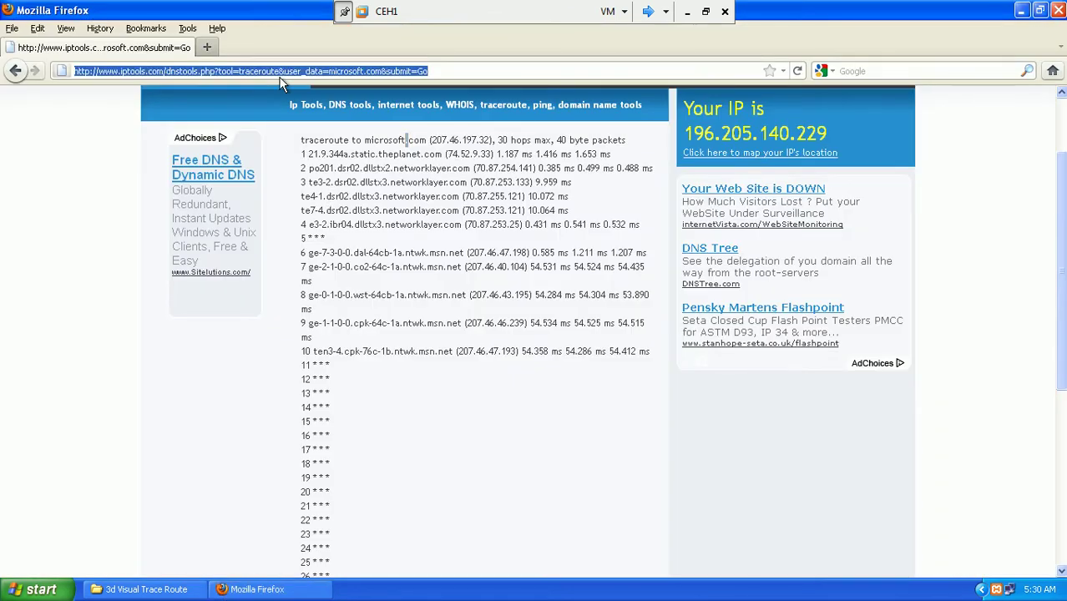
type("readnotify")
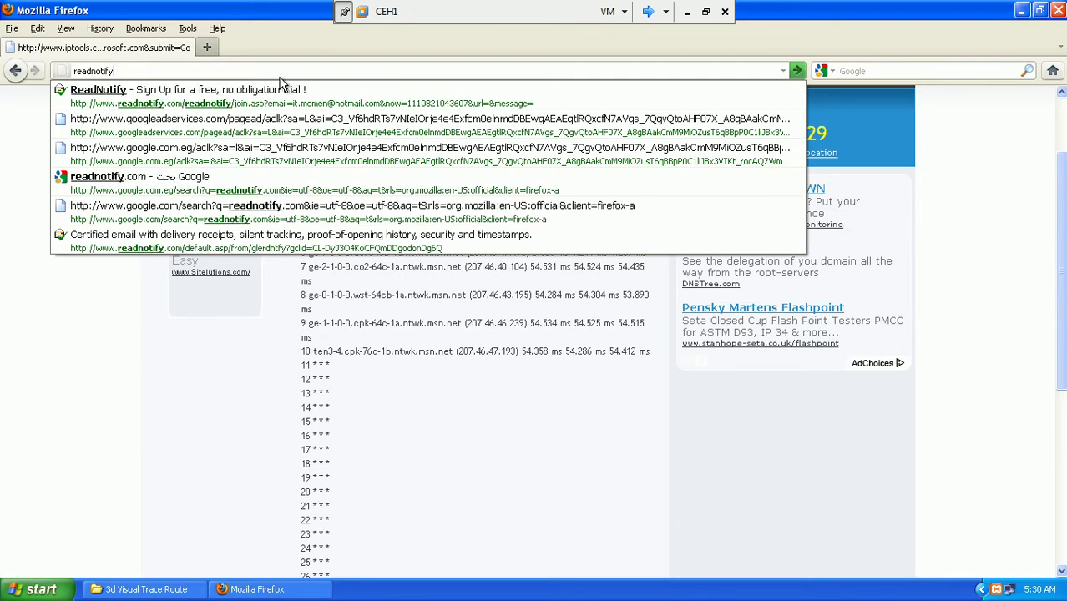
key("Return")
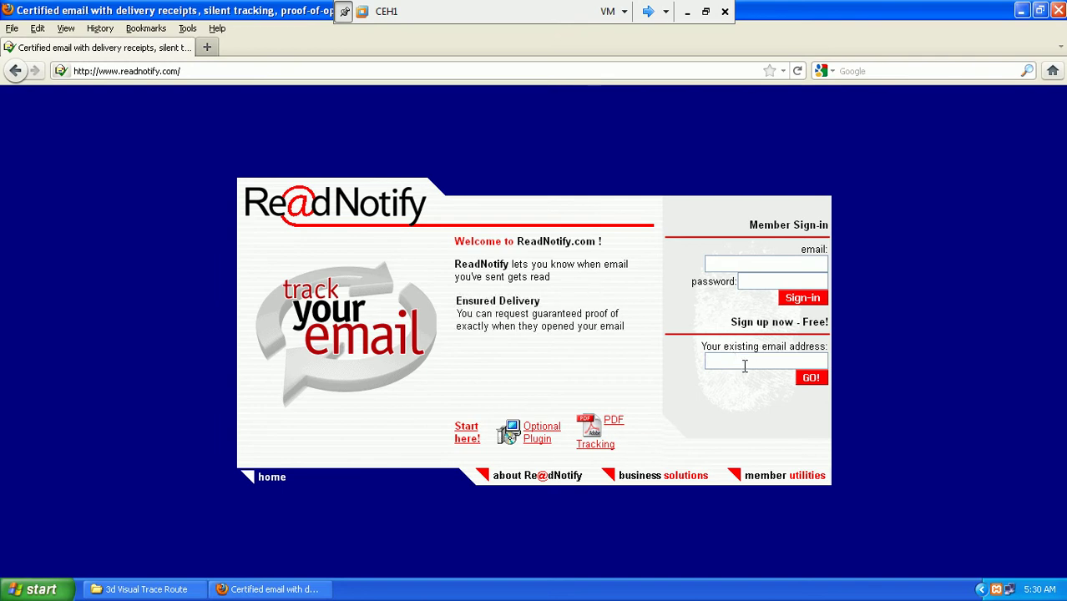
left_click(744, 364)
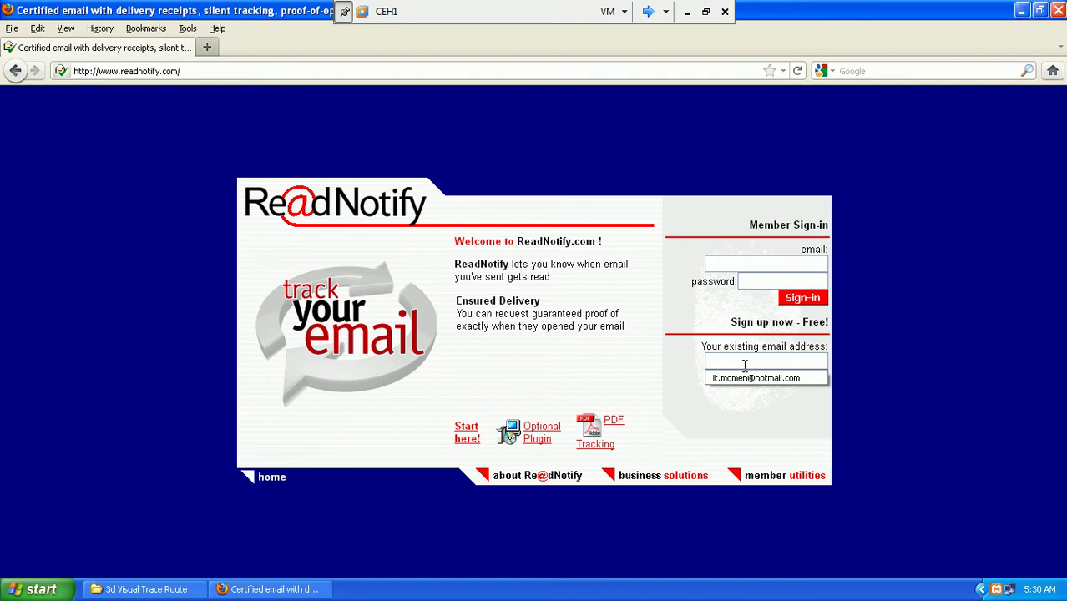
Submit the remembered email address from form history to begin the free signup.
key("Down")
key("Return")
key("Return")
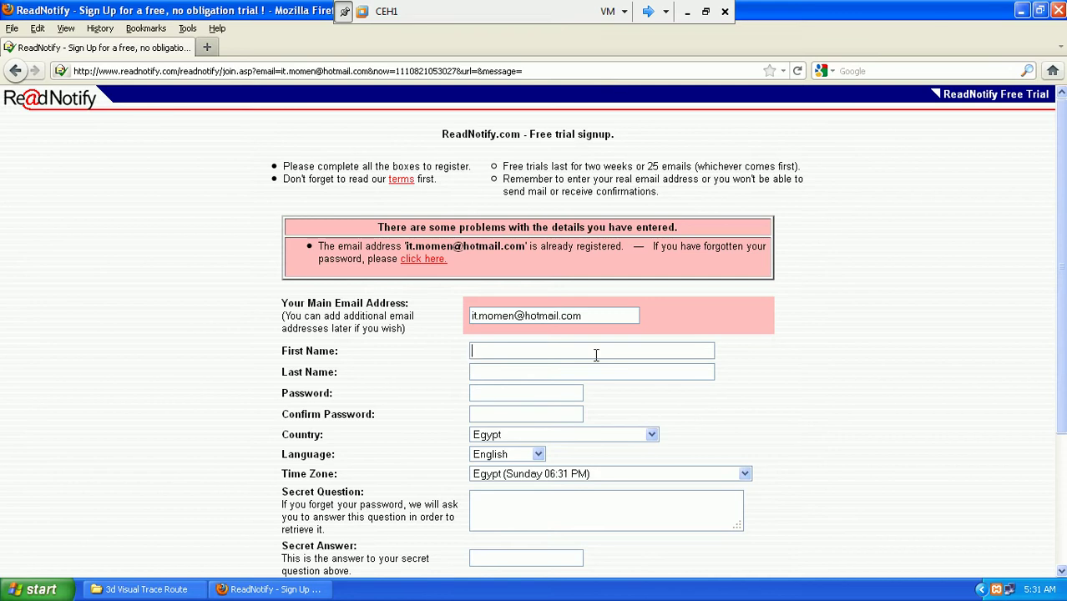
Fill in the first name, last name, password and matching confirm-password fields.
type("momen")
key("Tab")
type("hen")
key("BackSpace")
key("BackSpace")
key("BackSpace")
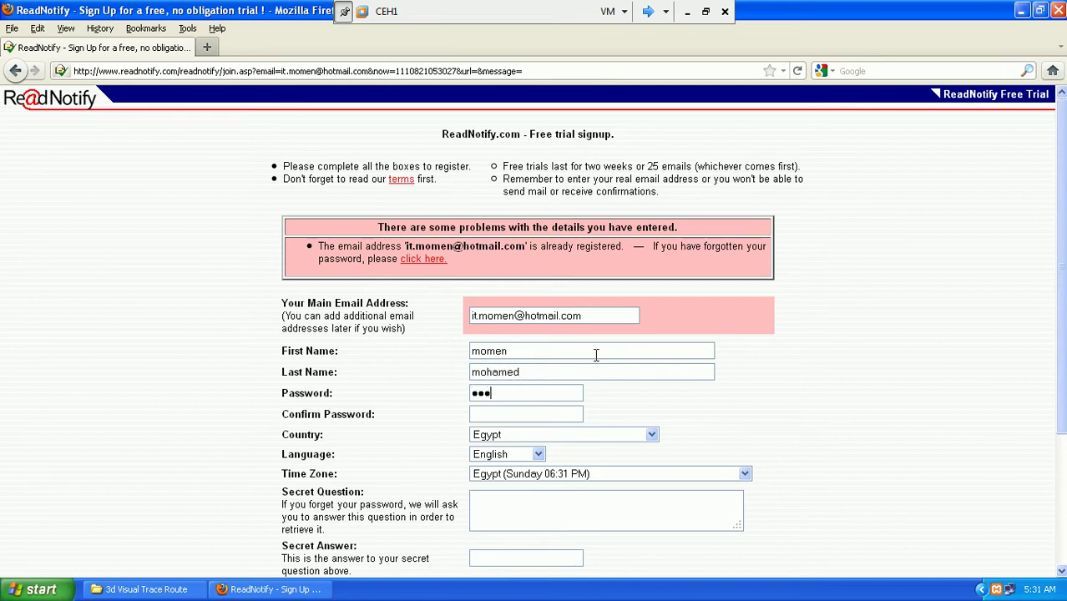
key("Tab")
key("Tab")
key("Tab")
key("Tab")
key("Tab")
key("Tab")
key("Tab")
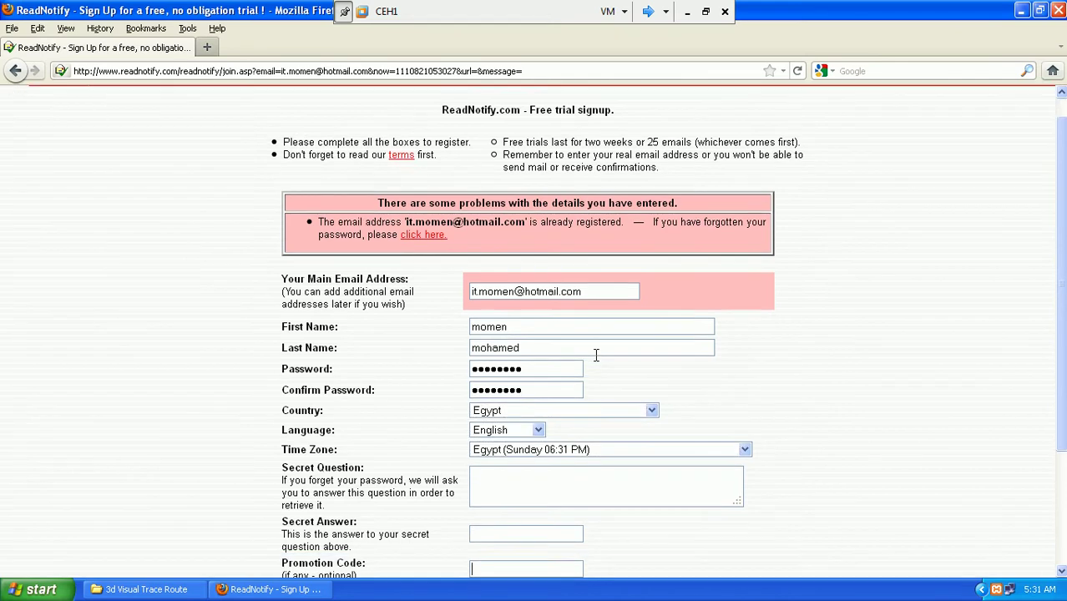
Enter secret question 'iam', the secret answer, and promotion code 2222.
key("Tab")
scroll(598, 362, "down", 1)
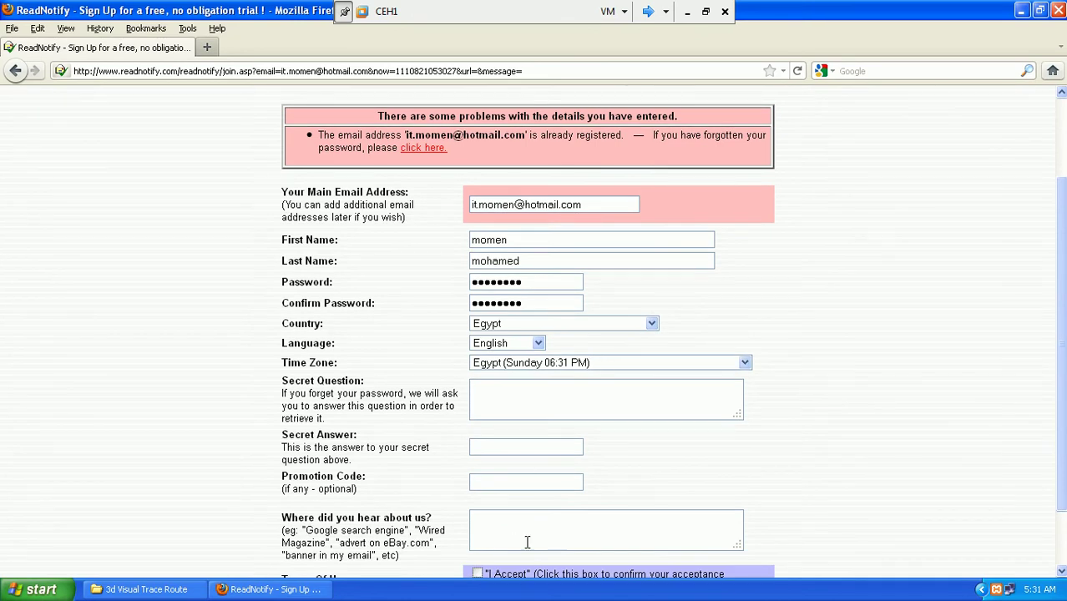
left_click(542, 508)
left_click(552, 410)
type("iam?")
key("Tab")
key("Tab")
type("2222")
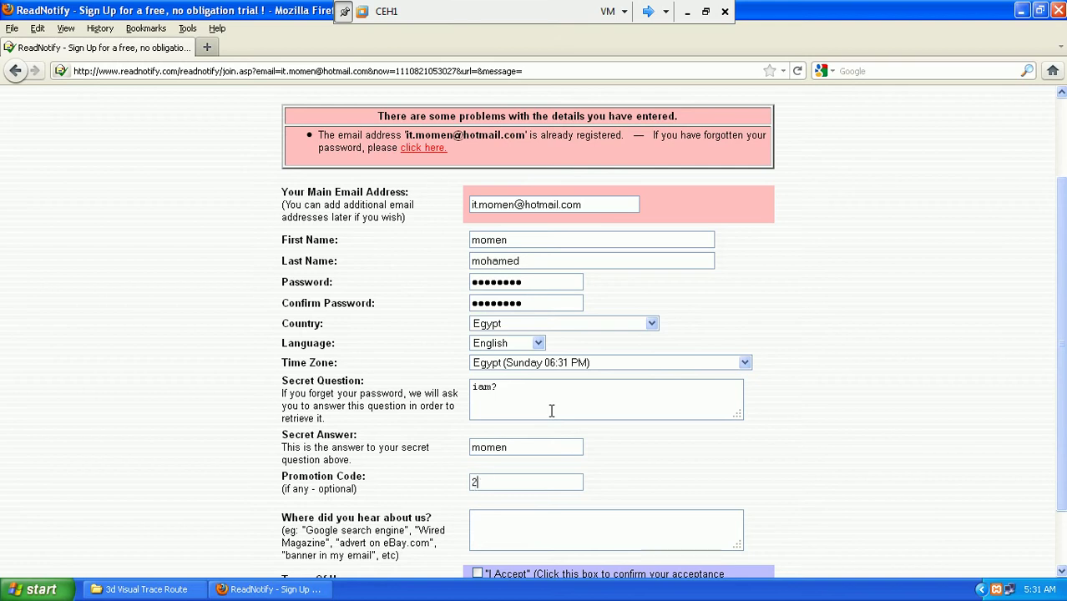